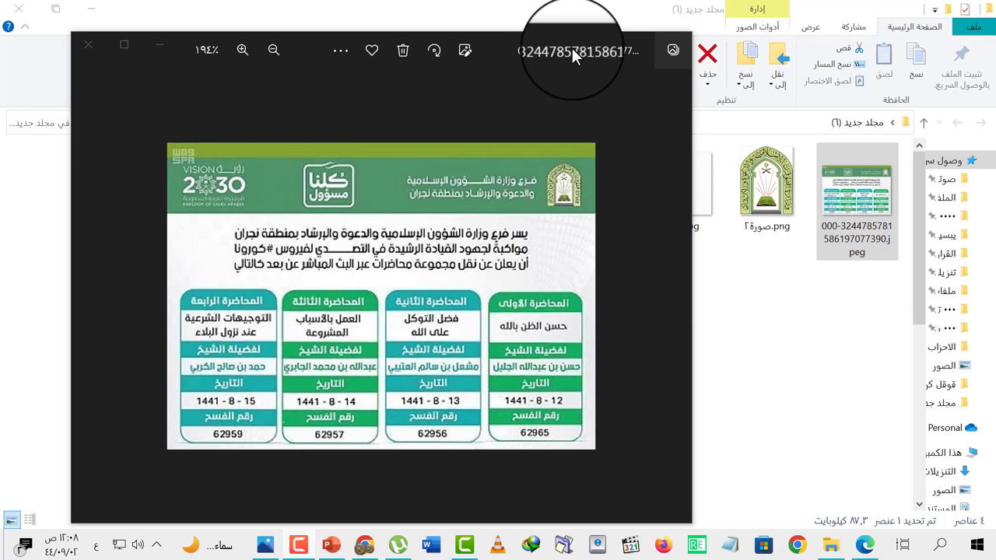
# Step: Move the Photos viewer aside and bring PowerPoint to the front, showing blank slide 14
pyautogui.moveTo(551, 40); pyautogui.dragTo(615, 40)
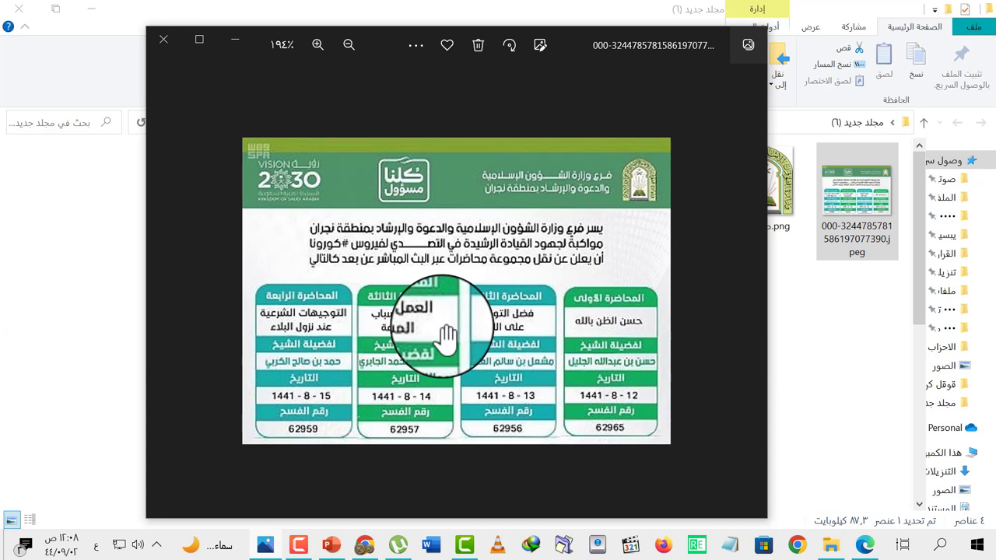
pyautogui.click(332, 544)
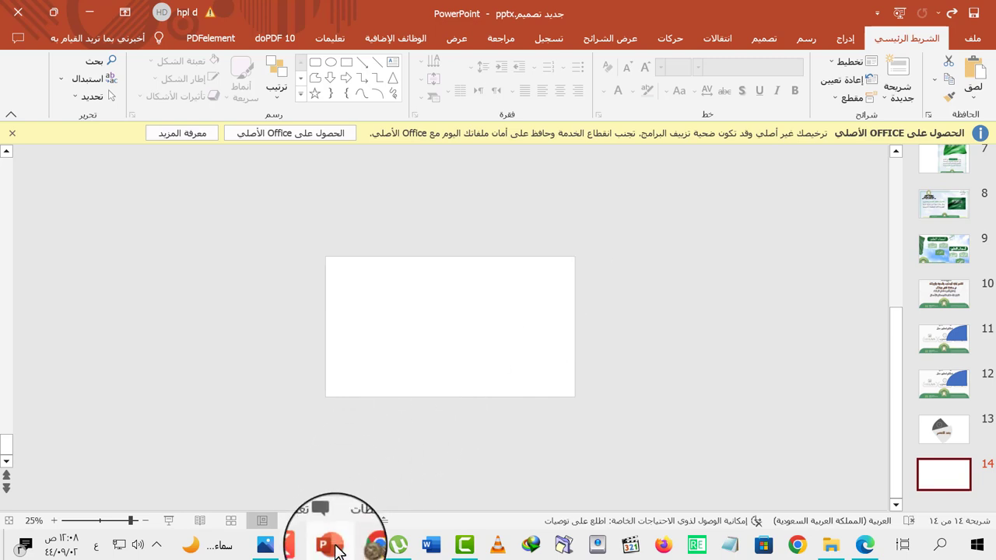
# Step: Drag the green lecture-schedule poster JPEG from File Explorer onto slide 14
pyautogui.moveTo(332, 544)
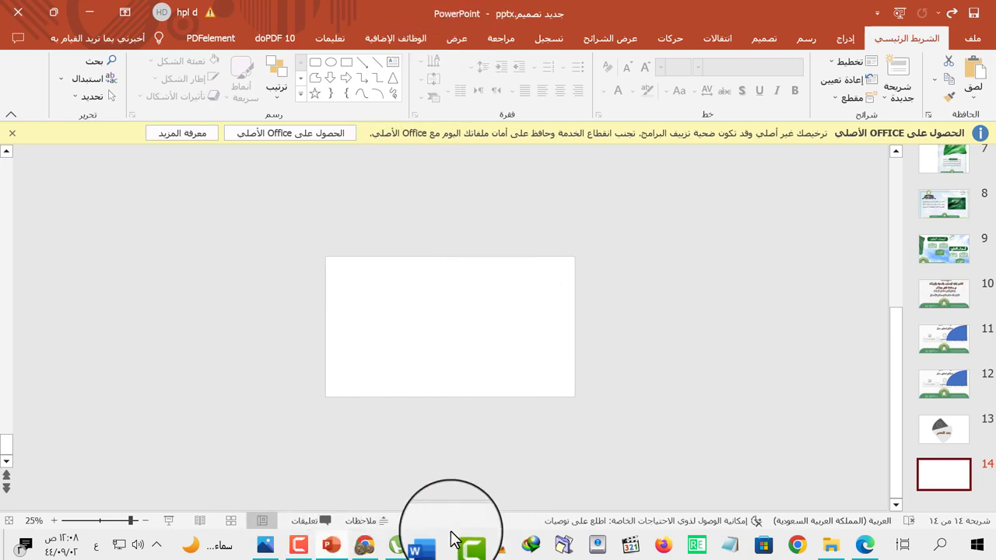
pyautogui.click(841, 544)
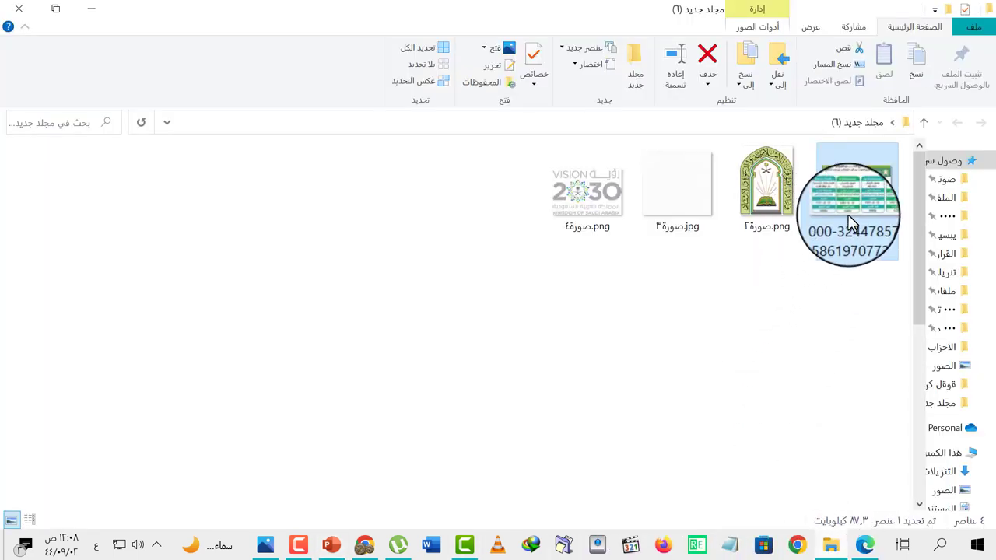
pyautogui.moveTo(856, 194)
pyautogui.mouseDown()
pyautogui.moveTo(656, 348)
pyautogui.moveTo(331, 543)
pyautogui.mouseUp()
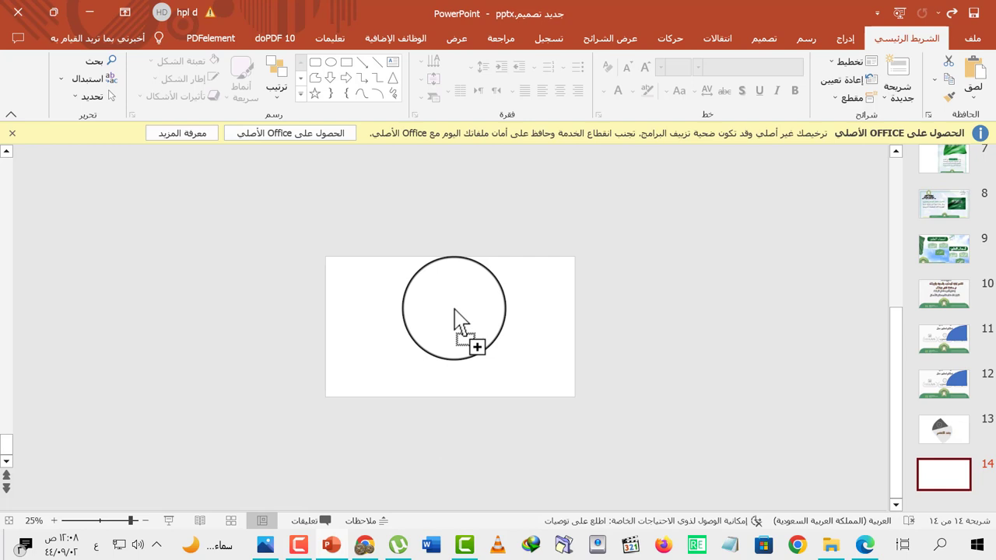
pyautogui.moveTo(331, 543); pyautogui.dragTo(460, 322)
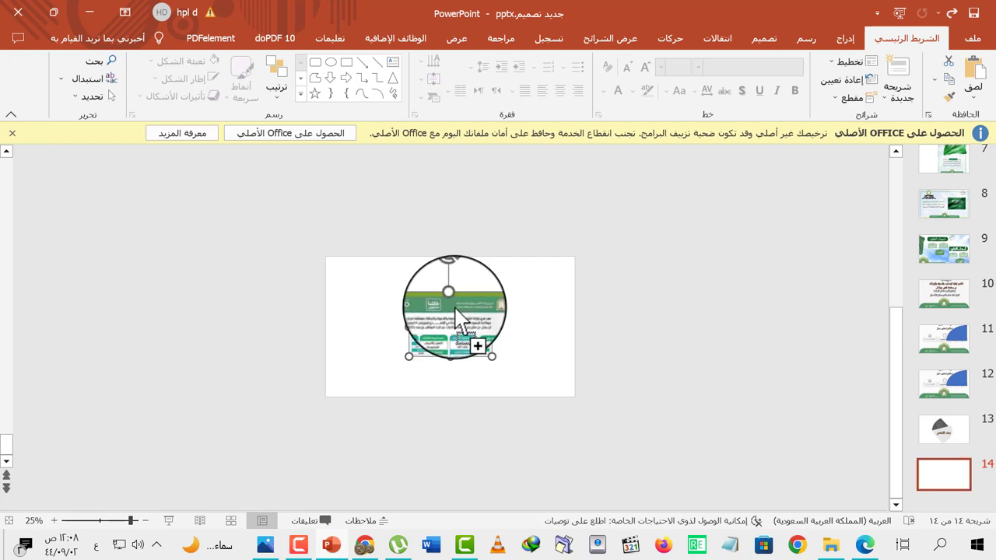
# Step: Stretch the poster image to fill the slide, 33.87 cm wide, edge to edge and up to the top
pyautogui.moveTo(493, 293)
pyautogui.mouseDown()
pyautogui.moveTo(485, 223)
pyautogui.moveTo(461, 325)
pyautogui.mouseUp()
pyautogui.moveTo(521, 289); pyautogui.dragTo(537, 237)
pyautogui.moveTo(538, 314); pyautogui.dragTo(511, 314)
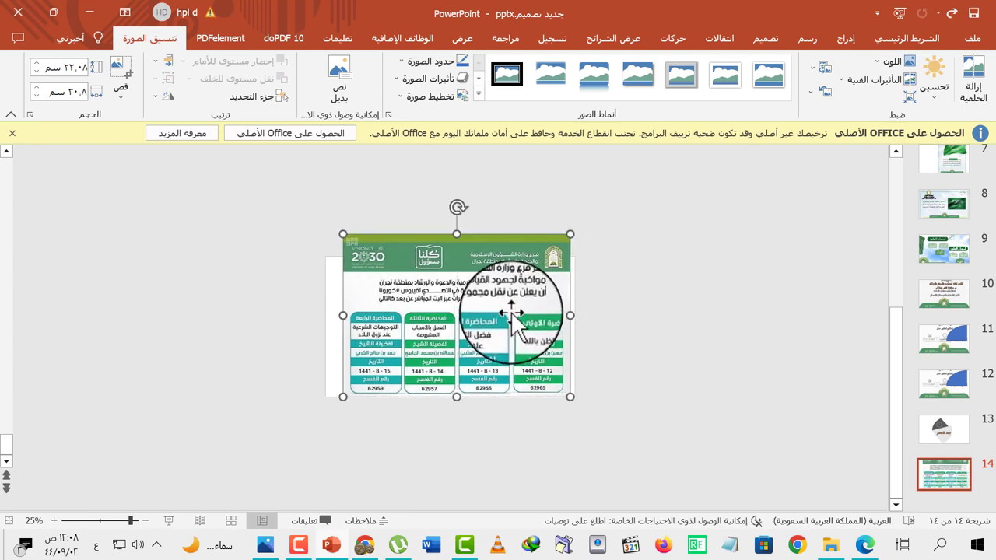
pyautogui.moveTo(542, 355); pyautogui.dragTo(537, 355)
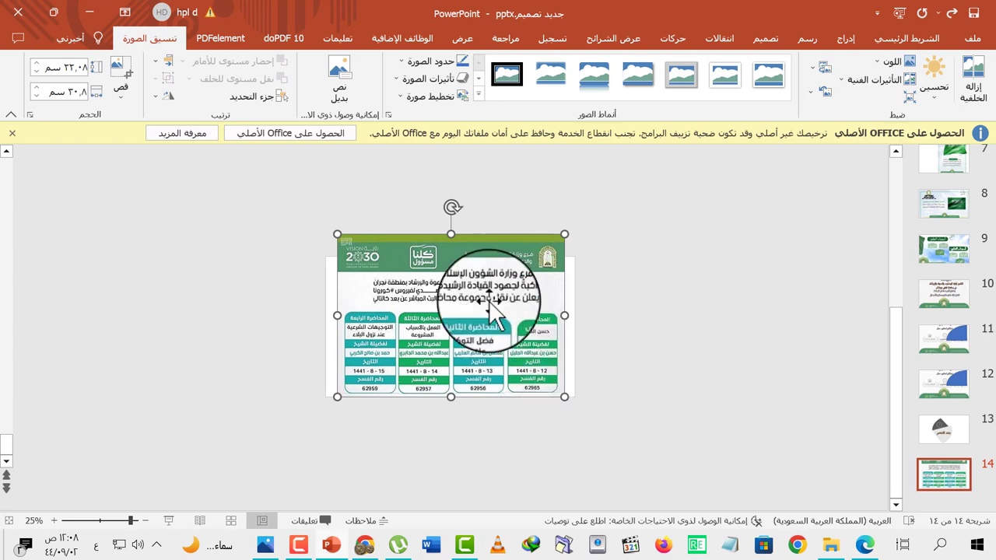
pyautogui.moveTo(564, 315); pyautogui.dragTo(566, 315)
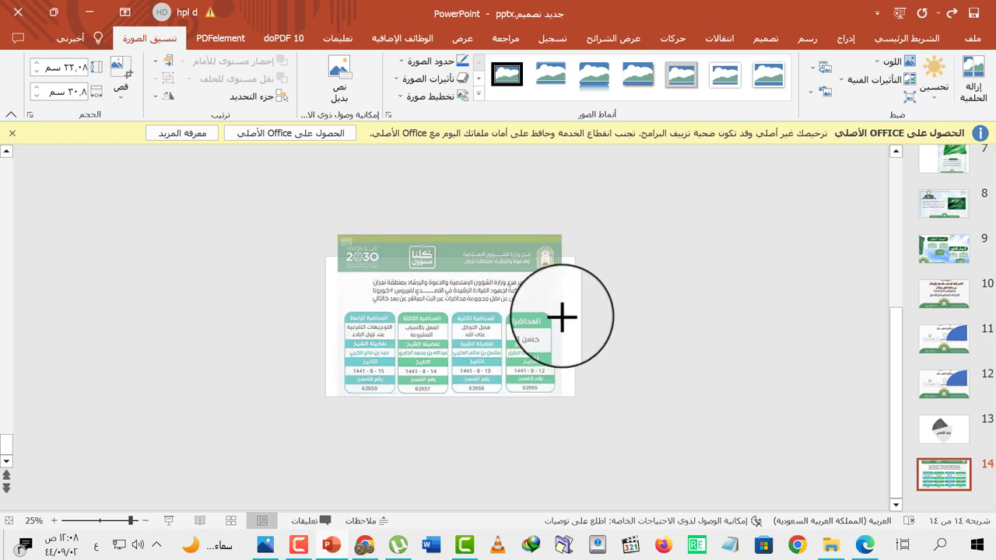
pyautogui.moveTo(337, 315); pyautogui.dragTo(325, 316)
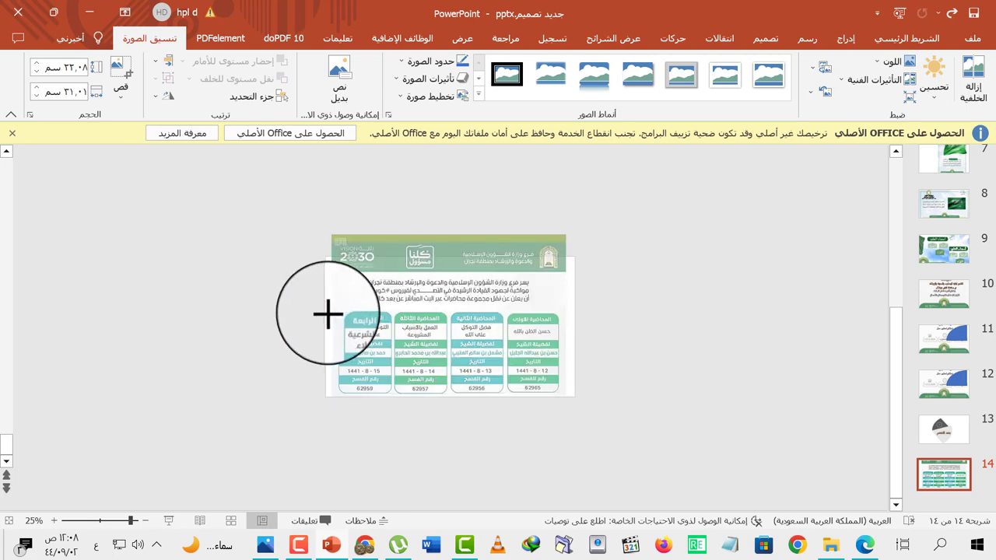
pyautogui.moveTo(564, 315); pyautogui.dragTo(574, 315)
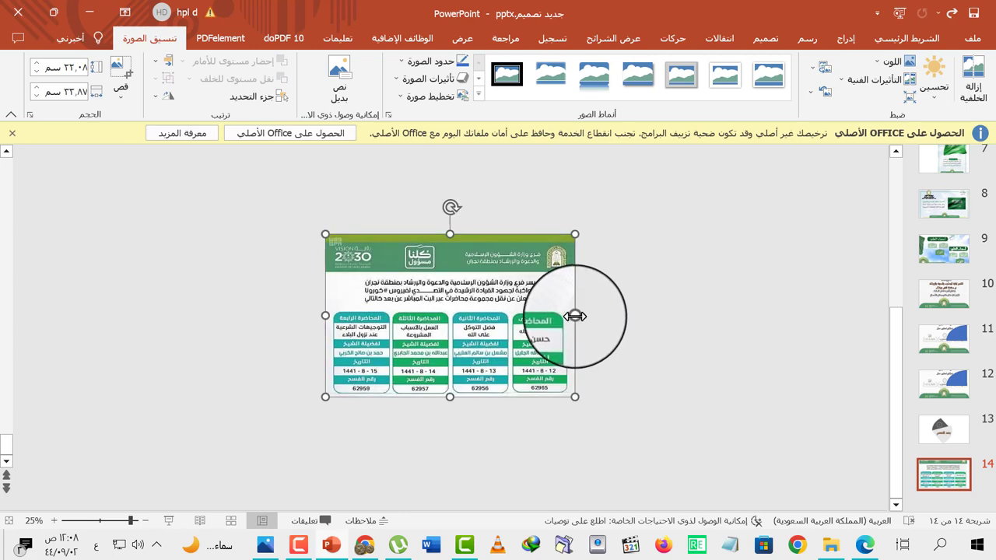
pyautogui.moveTo(451, 234); pyautogui.dragTo(452, 206)
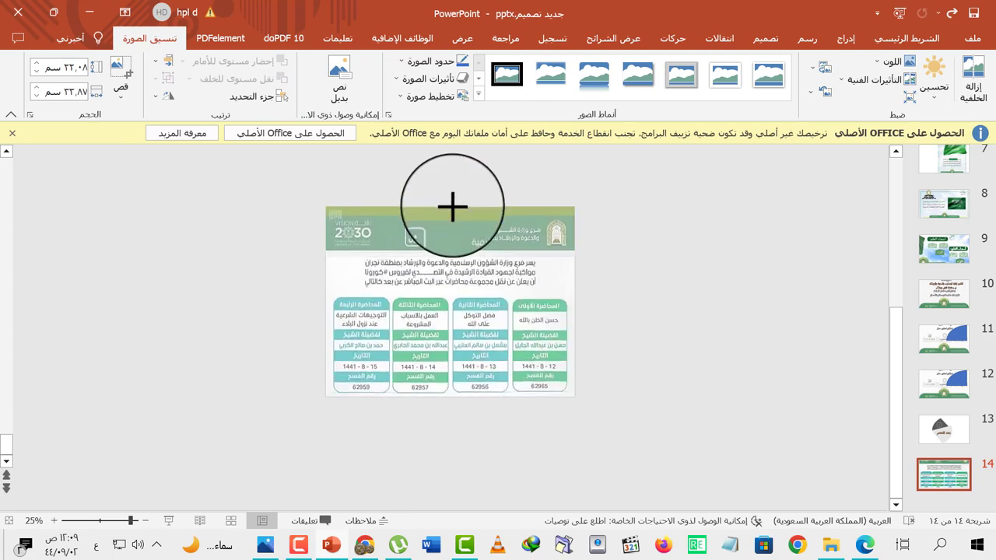
# Step: Add a text box with the Arabic announcement paragraph at size 44, narrowed and placed over the intro text
pyautogui.keyDown('ctrl'); pyautogui.scroll(3, 459, 257); pyautogui.keyUp('ctrl')
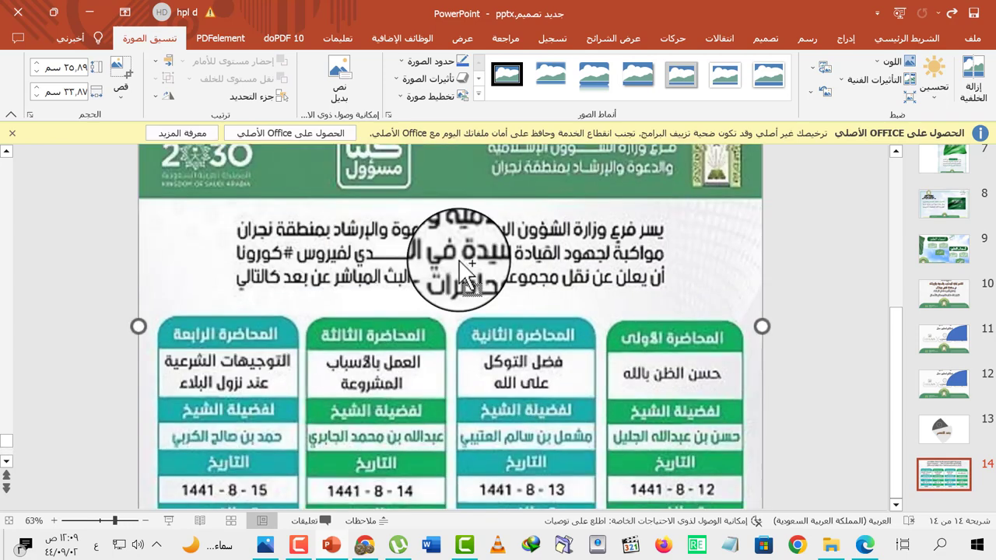
pyautogui.keyDown('ctrl'); pyautogui.scroll(-2, 480, 268); pyautogui.keyUp('ctrl')
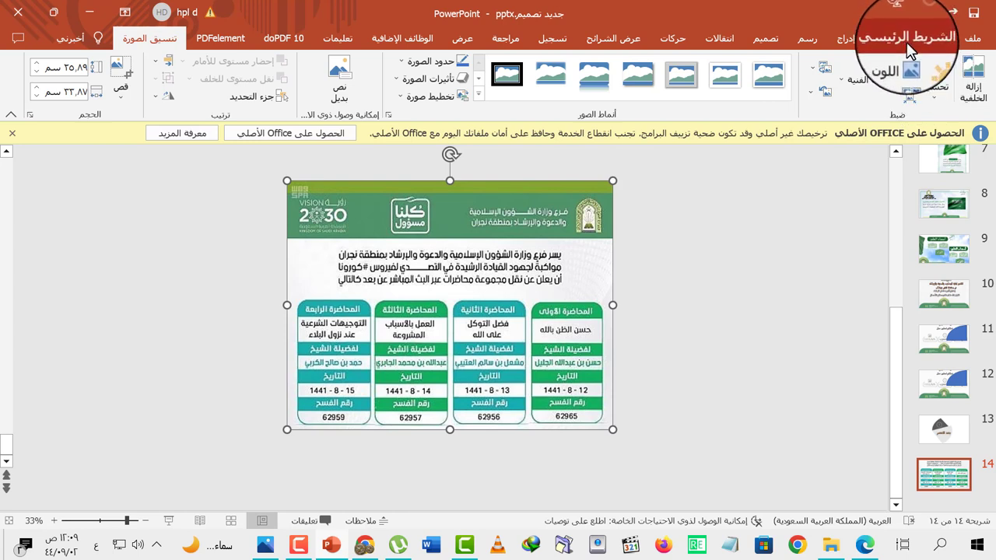
pyautogui.click(846, 41)
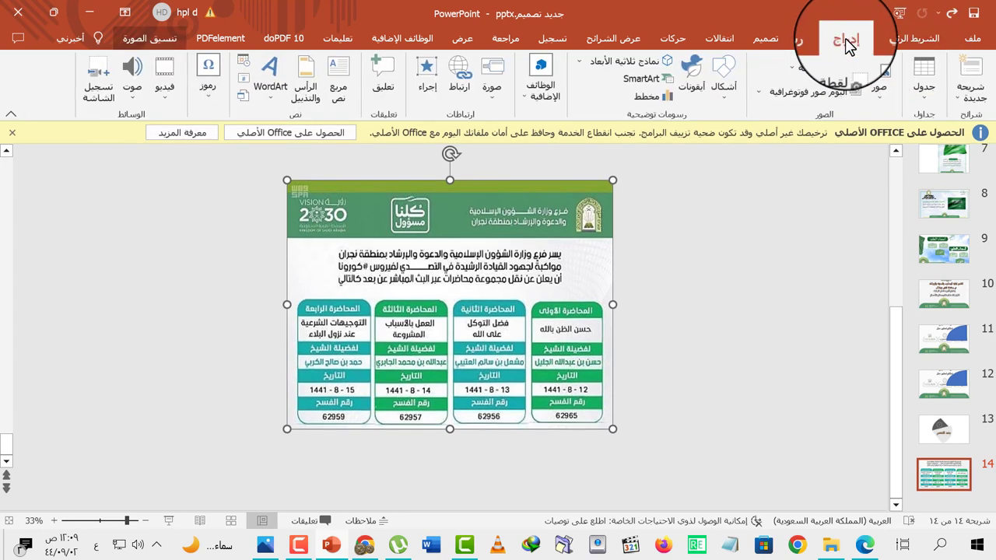
pyautogui.click(732, 98)
pyautogui.click(729, 131)
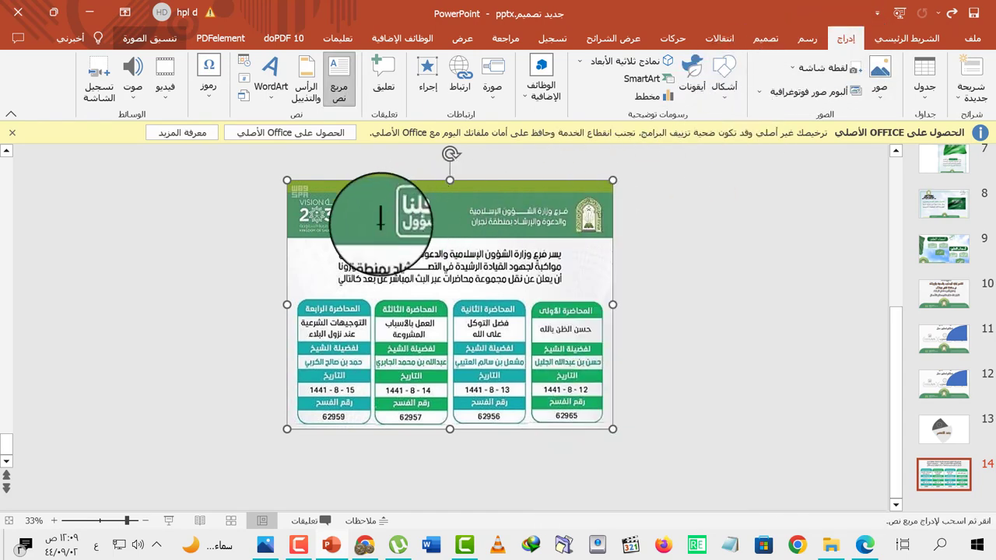
pyautogui.moveTo(324, 234); pyautogui.dragTo(583, 280)
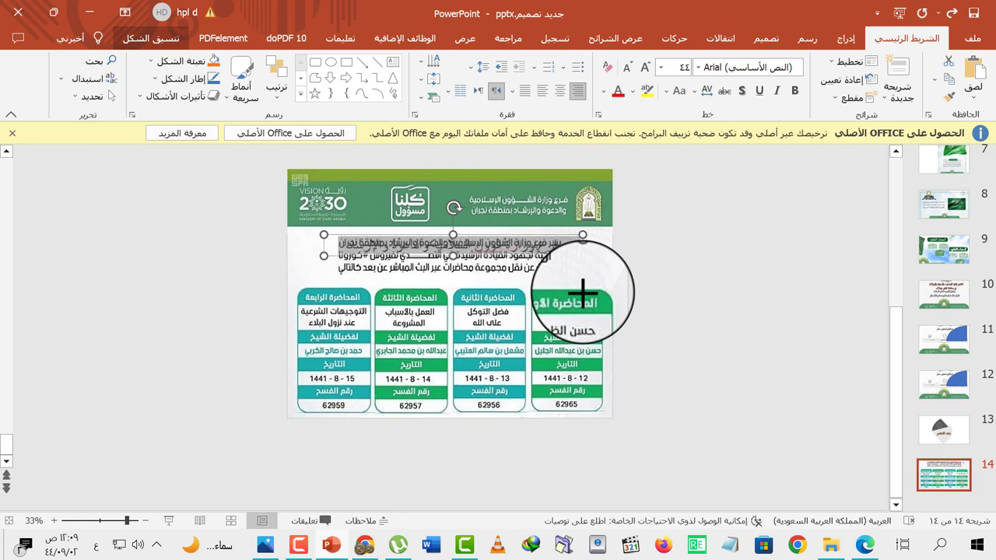
pyautogui.moveTo(583, 295)
pyautogui.mouseDown()
pyautogui.moveTo(352, 259)
pyautogui.moveTo(372, 280)
pyautogui.mouseUp()
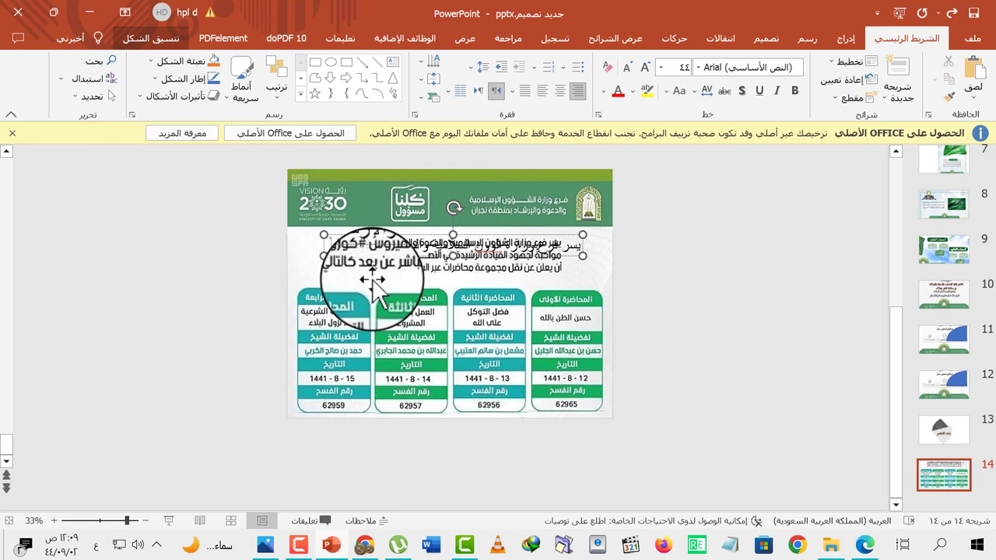
pyautogui.moveTo(372, 280)
pyautogui.mouseDown()
pyautogui.moveTo(521, 237)
pyautogui.moveTo(498, 238)
pyautogui.mouseUp()
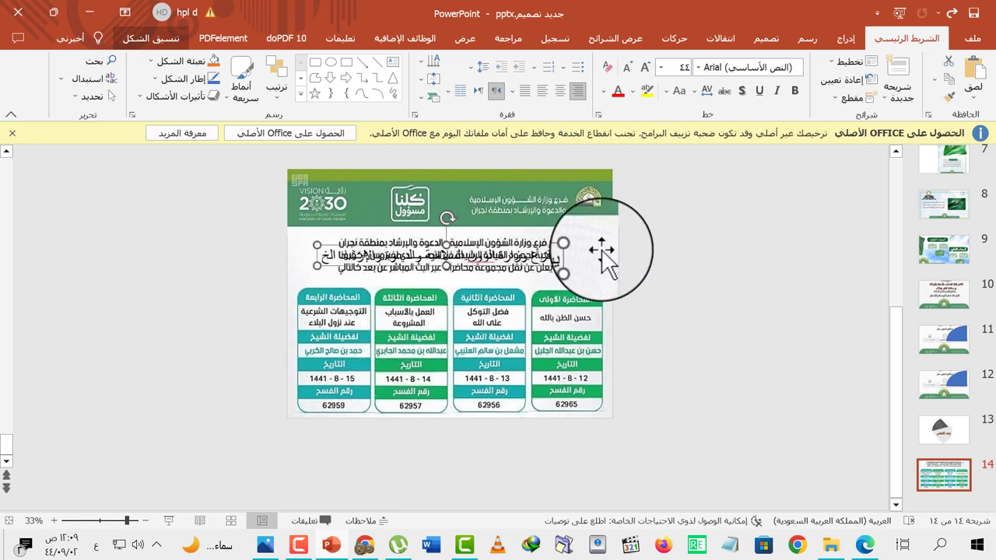
# Step: Draw a rounded rectangle of about 10.36 × 7.6 cm over the first lecture card, leaving 62965 uncovered
pyautogui.click(845, 38)
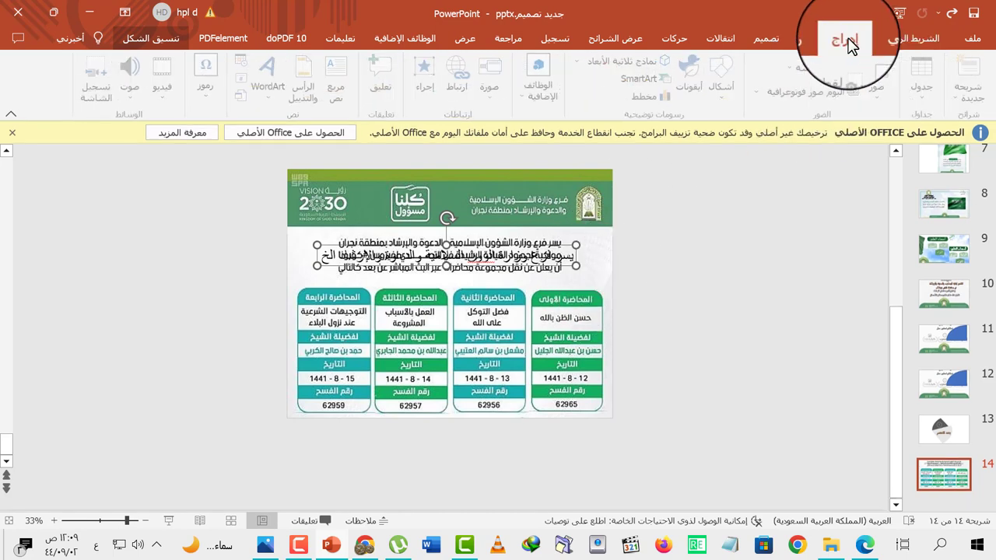
pyautogui.click(727, 78)
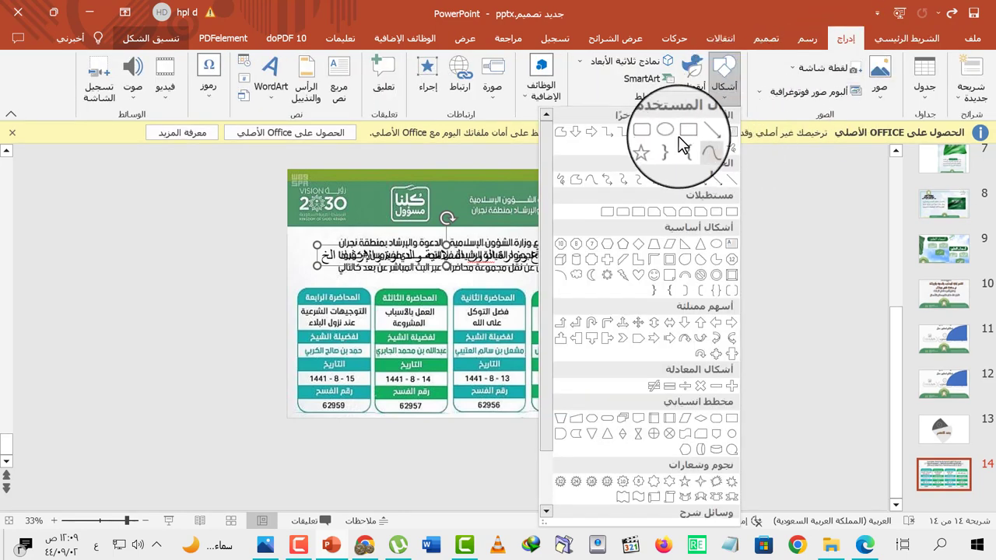
pyautogui.click(654, 134)
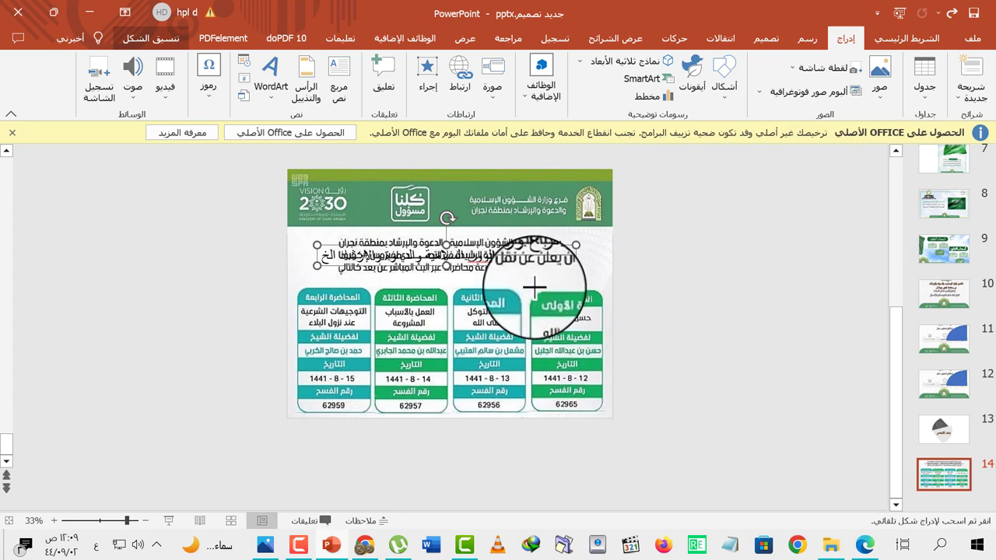
pyautogui.moveTo(533, 291)
pyautogui.mouseDown()
pyautogui.moveTo(607, 407)
pyautogui.moveTo(601, 397)
pyautogui.mouseUp()
pyautogui.scroll(3, 600, 396)
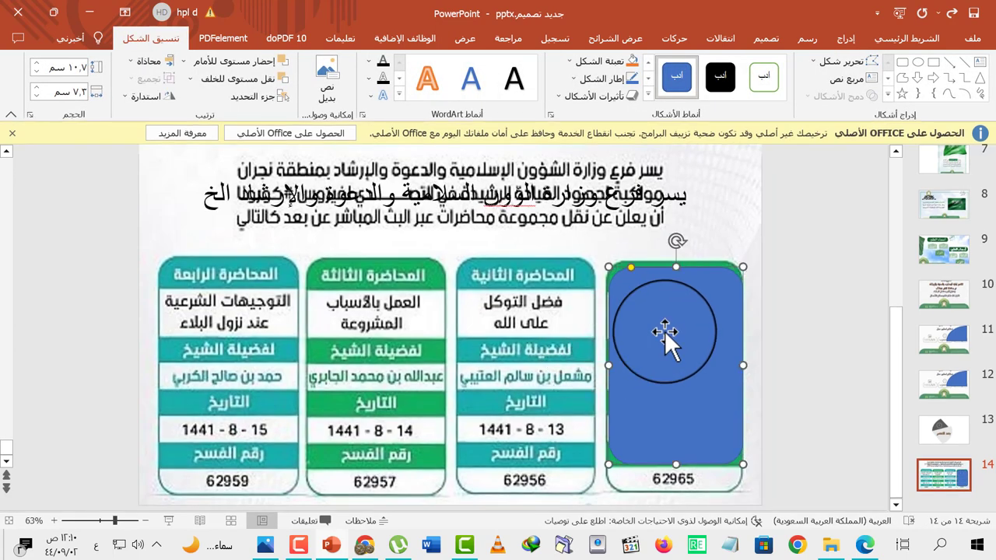
pyautogui.moveTo(689, 338); pyautogui.dragTo(683, 334)
pyautogui.moveTo(739, 360); pyautogui.dragTo(744, 361)
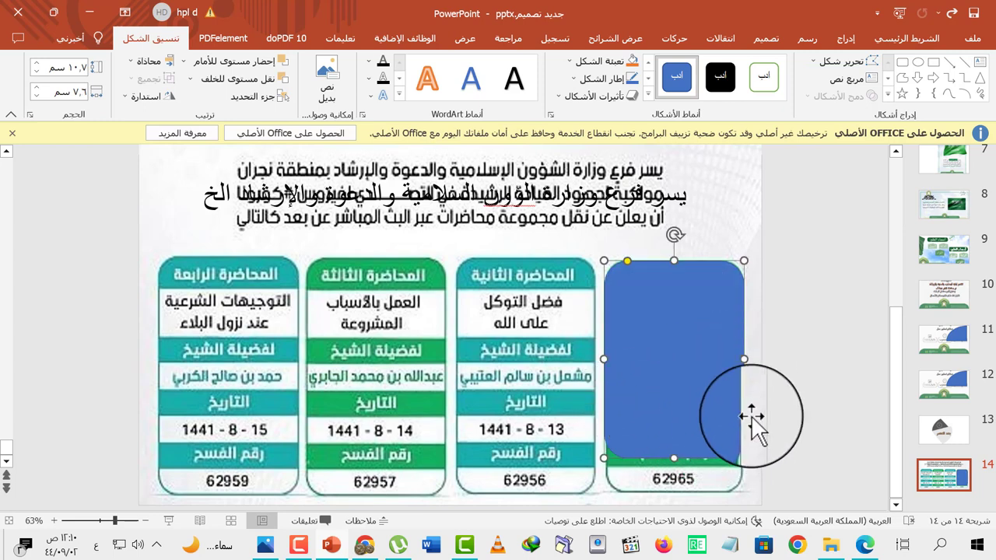
pyautogui.moveTo(673, 458); pyautogui.dragTo(674, 450)
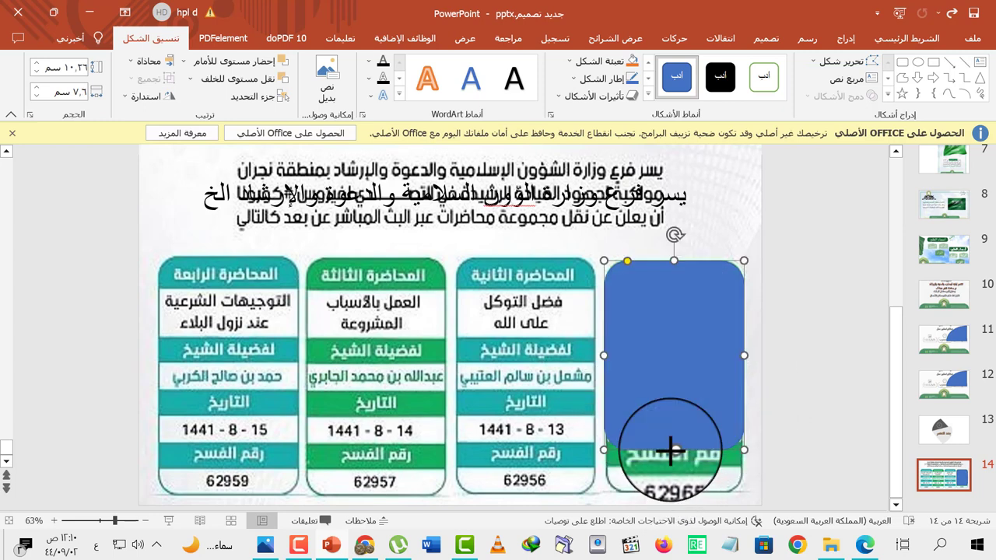
# Step: Fill the rounded rectangle with the cards' green using the eyedropper, then move it over the fourth card
pyautogui.click(609, 60)
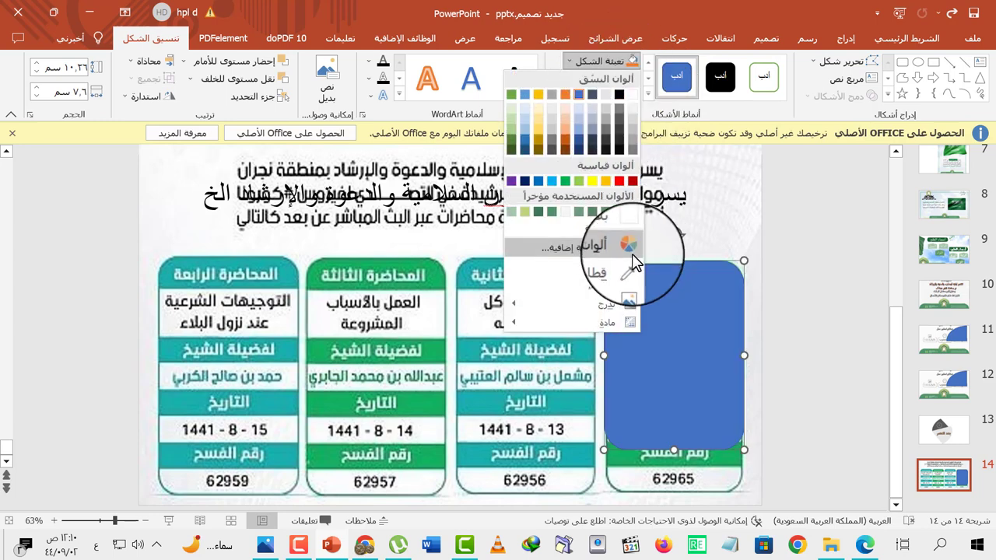
pyautogui.click(615, 266)
pyautogui.click(438, 275)
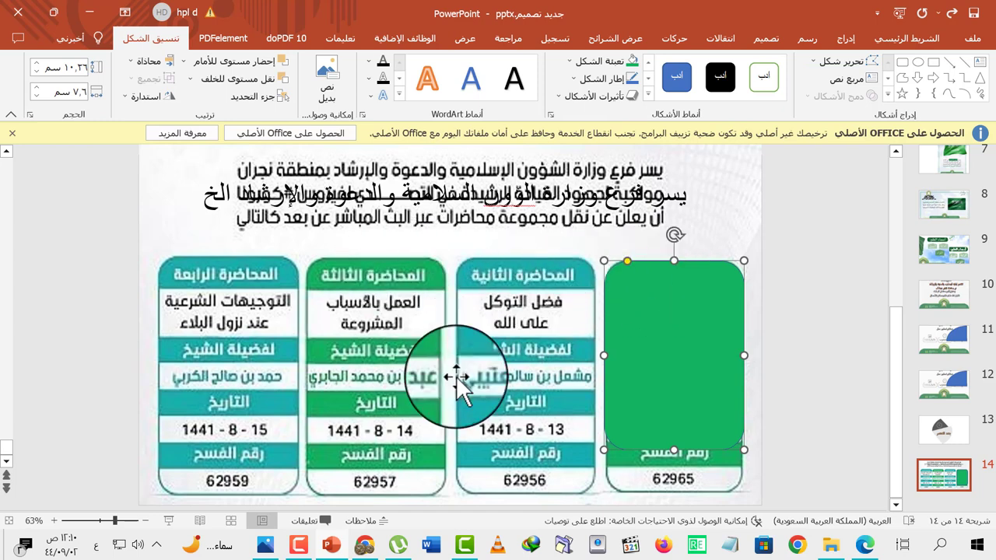
pyautogui.click(603, 78)
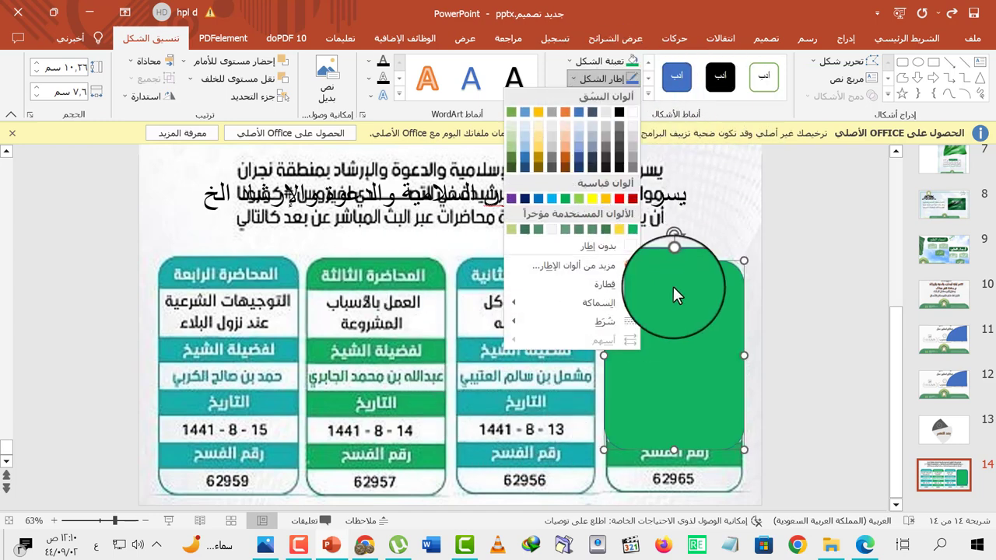
pyautogui.click(596, 286)
pyautogui.click(603, 61)
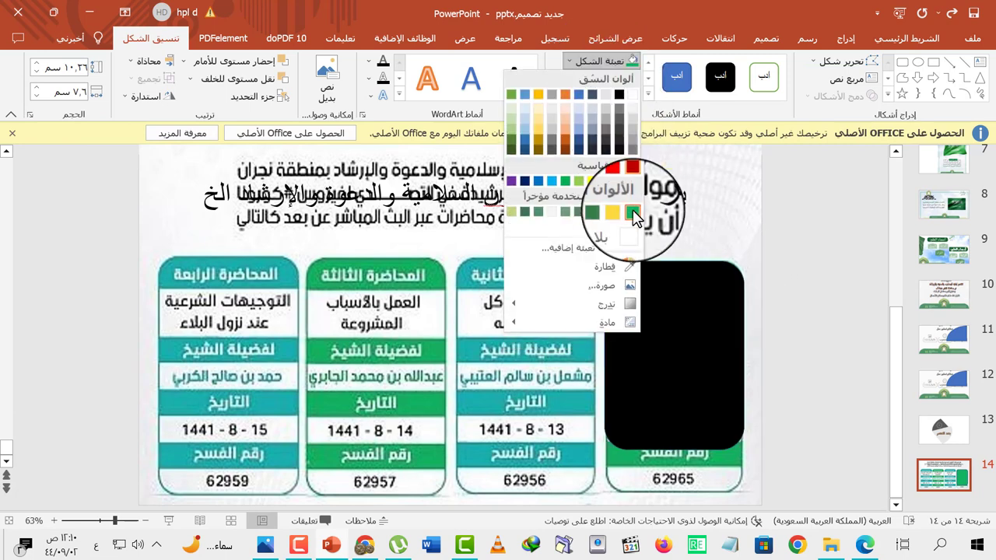
pyautogui.click(621, 268)
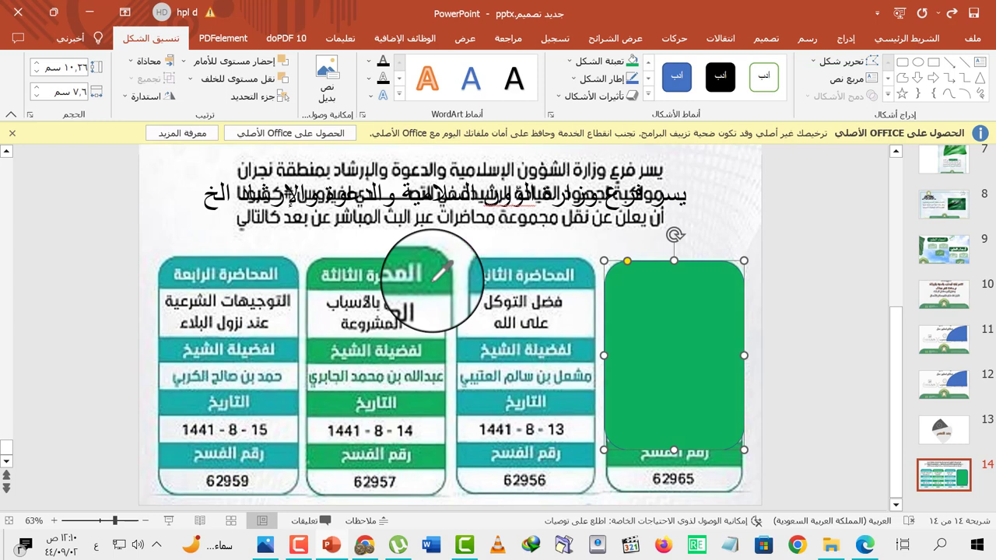
pyautogui.click(435, 279)
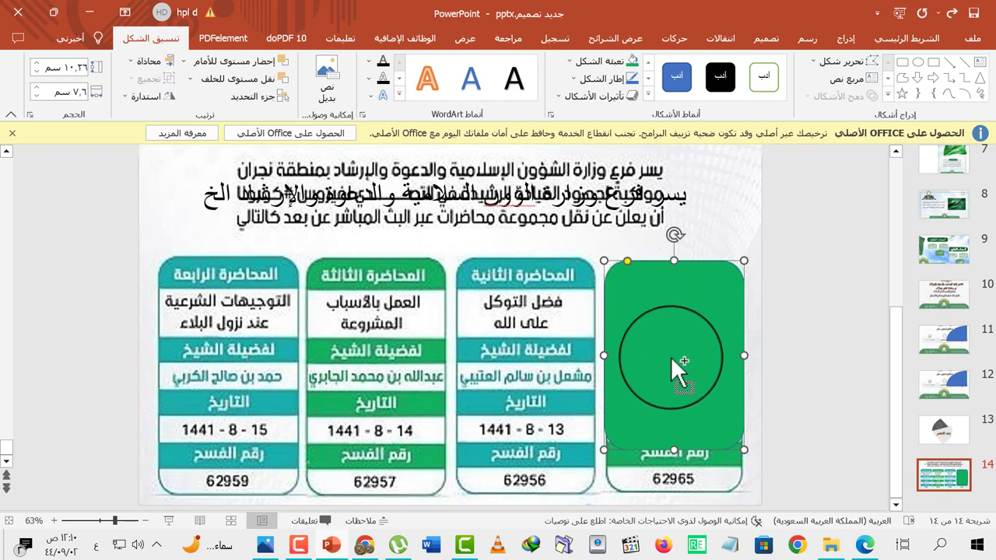
pyautogui.moveTo(670, 356); pyautogui.dragTo(671, 399)
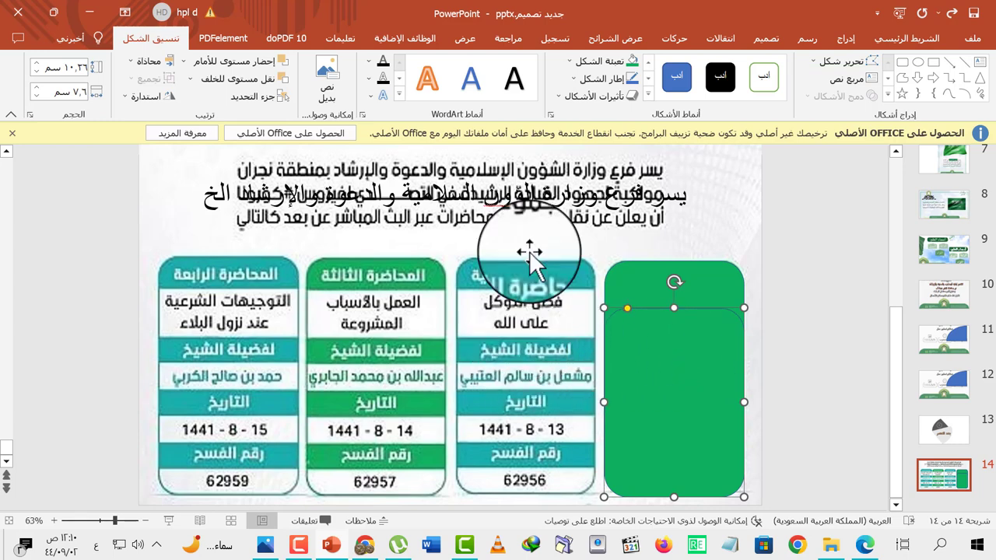
# Step: Position the second rounded rectangle inside the green card, nudging it up into place
pyautogui.click(626, 61)
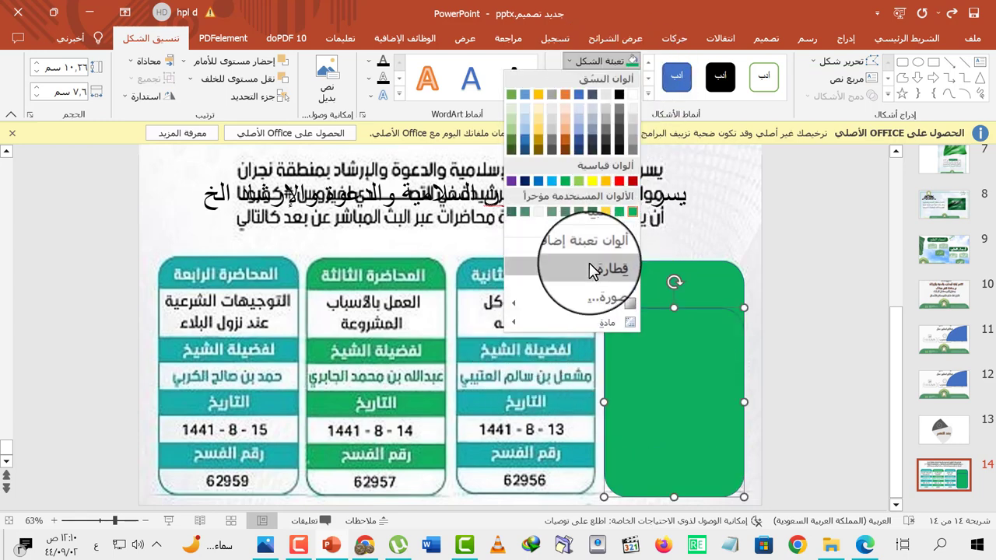
pyautogui.moveTo(597, 303)
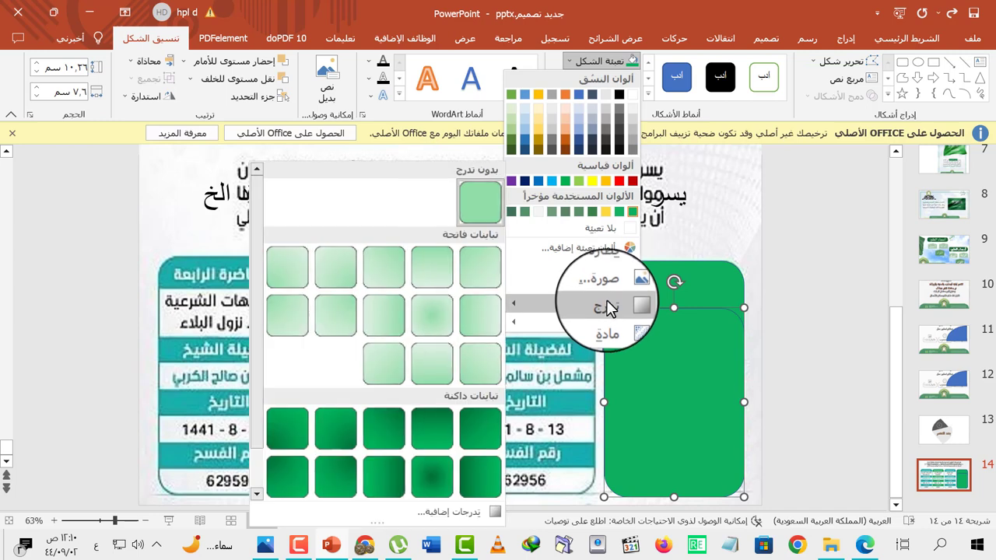
pyautogui.click(687, 374)
pyautogui.moveTo(690, 376); pyautogui.dragTo(676, 352)
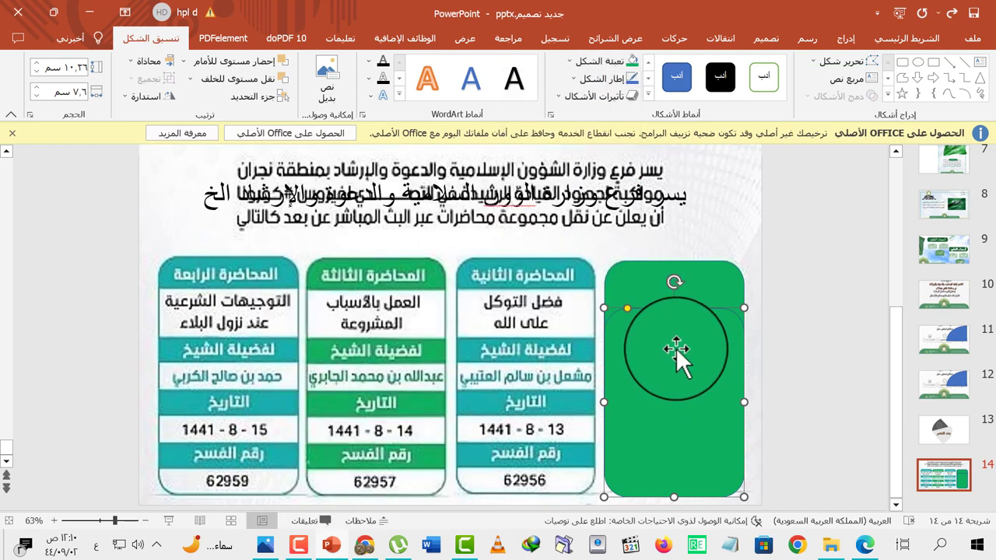
pyautogui.hotkey('ctrl', 'z')
pyautogui.moveTo(676, 347)
pyautogui.mouseDown()
pyautogui.moveTo(671, 323)
pyautogui.moveTo(673, 349)
pyautogui.mouseUp()
pyautogui.click(671, 323)
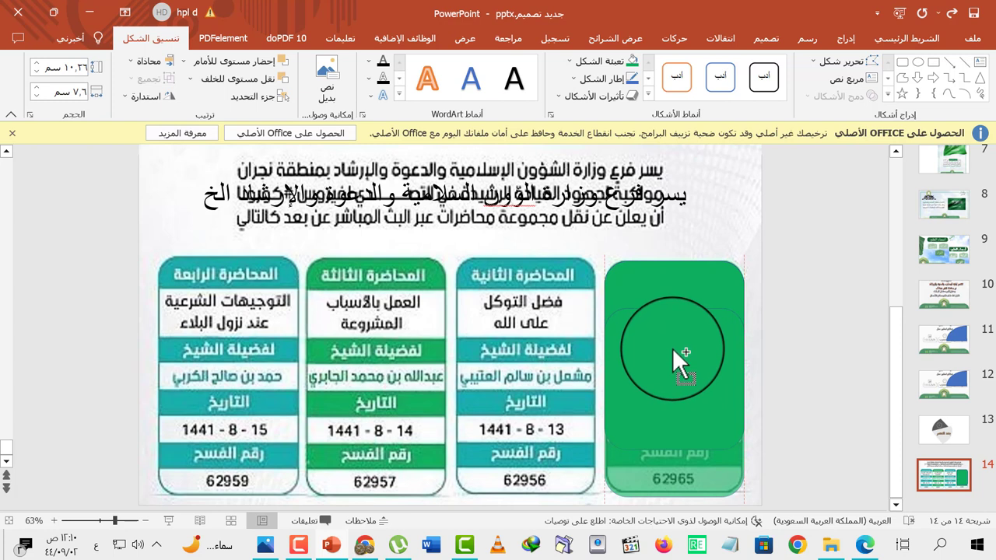
pyautogui.moveTo(672, 349); pyautogui.dragTo(672, 347)
pyautogui.press('Up')
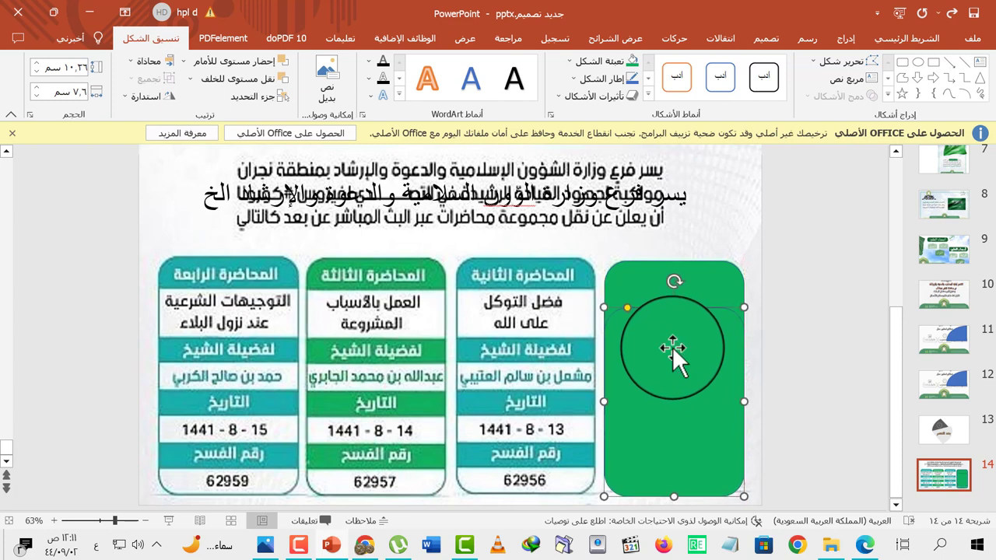
pyautogui.press('Up')
pyautogui.press('Up')
pyautogui.press('Up')
pyautogui.press('Up')
pyautogui.press('Up')
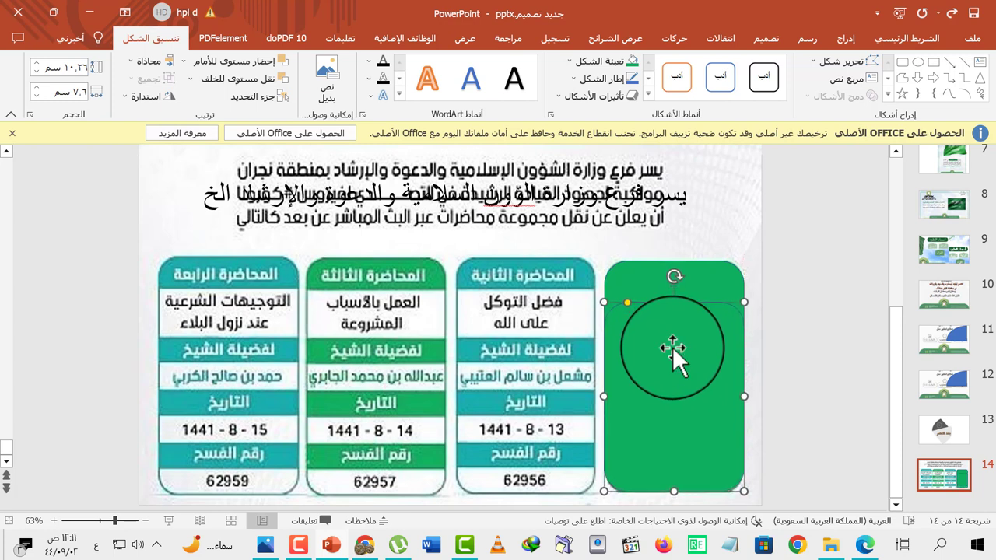
# Step: Fill the inner panel white, sampled with the eyedropper from an existing card
pyautogui.click(593, 61)
pyautogui.click(615, 270)
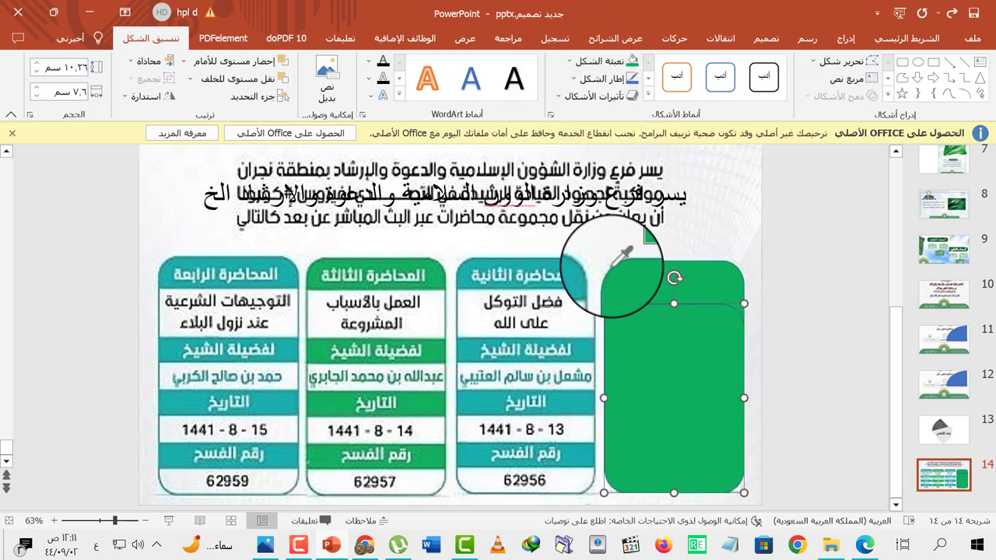
pyautogui.click(425, 483)
pyautogui.click(802, 413)
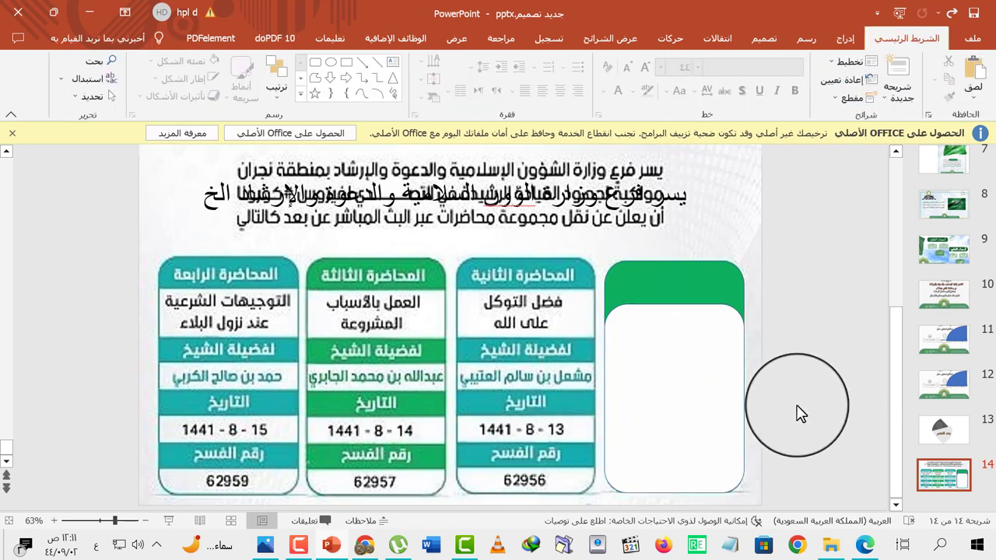
pyautogui.click(681, 406)
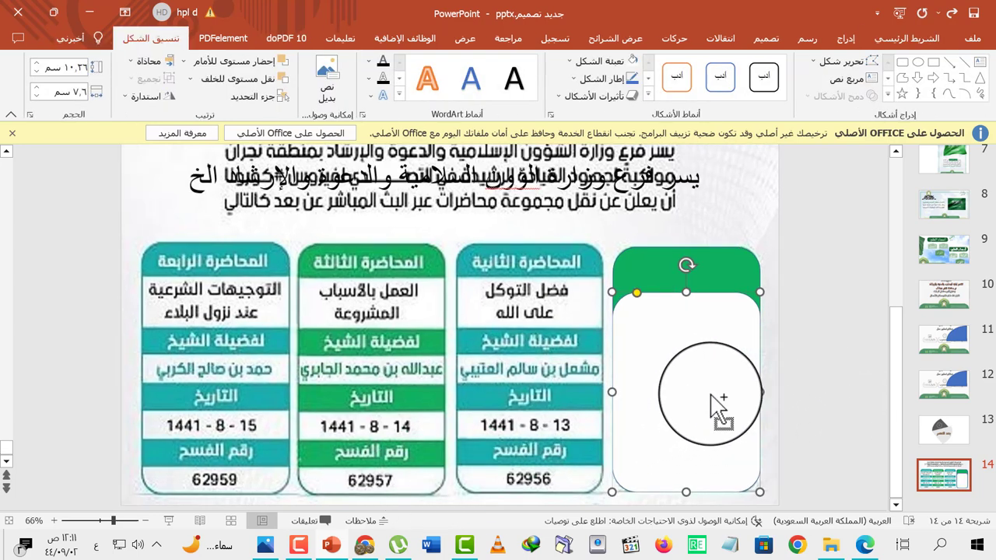
pyautogui.keyDown('ctrl'); pyautogui.scroll(9, 716, 407); pyautogui.keyUp('ctrl')
pyautogui.keyDown('ctrl'); pyautogui.scroll(-1, 662, 381); pyautogui.keyUp('ctrl')
pyautogui.keyDown('ctrl'); pyautogui.scroll(-2, 667, 366); pyautogui.keyUp('ctrl')
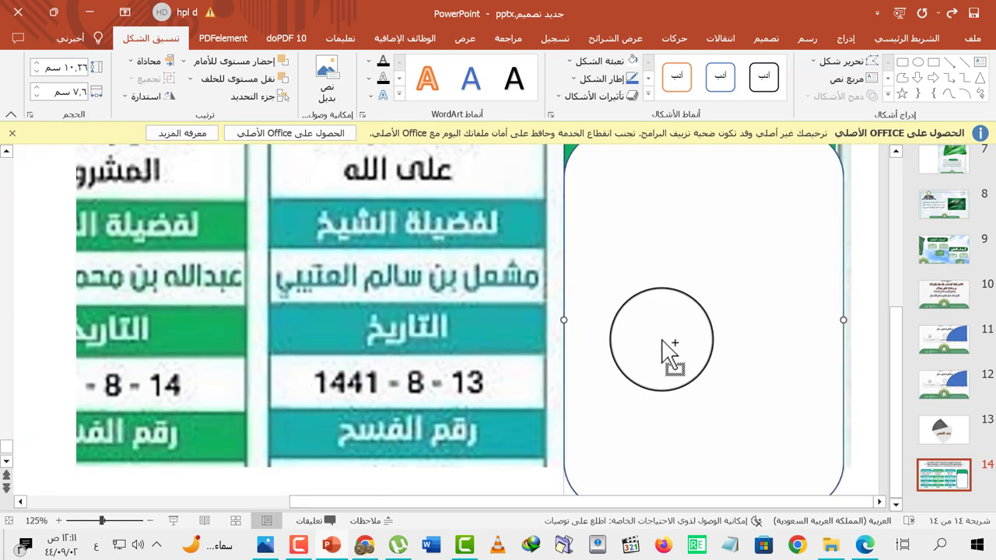
pyautogui.keyDown('ctrl'); pyautogui.scroll(-2, 669, 367); pyautogui.keyUp('ctrl')
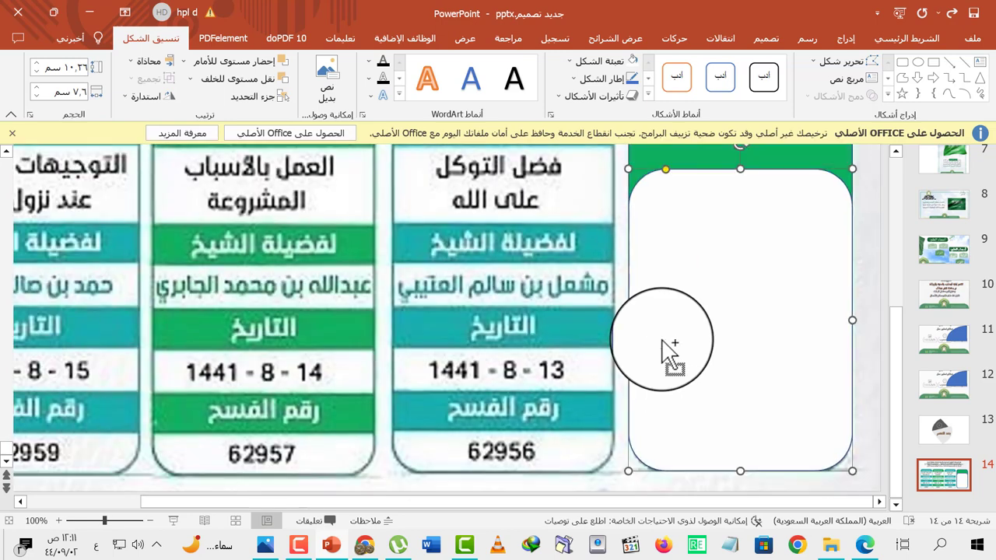
pyautogui.click(585, 78)
# Step: Give the white inner panel an outline sampled from the card's green band
pyautogui.click(615, 266)
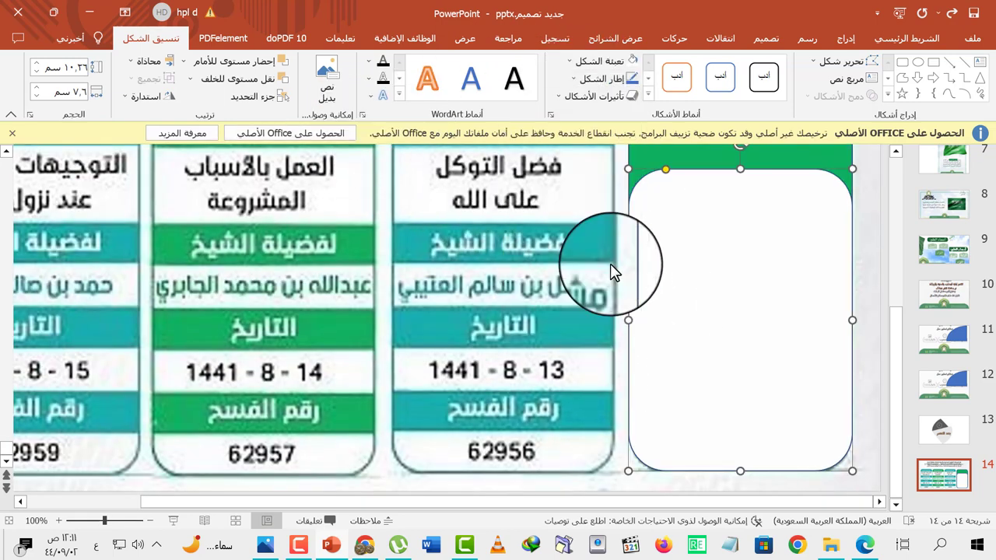
pyautogui.click(179, 123)
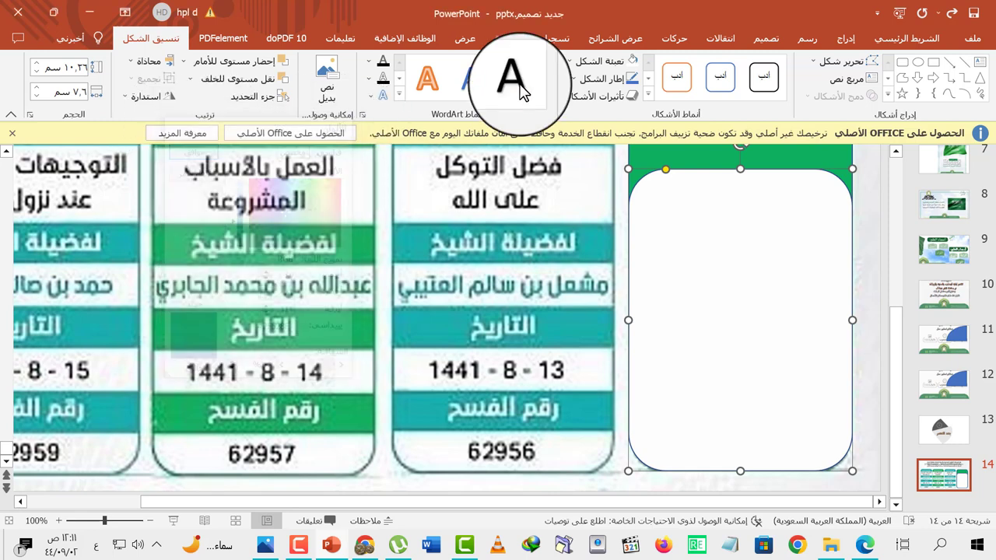
pyautogui.click(603, 79)
pyautogui.click(631, 286)
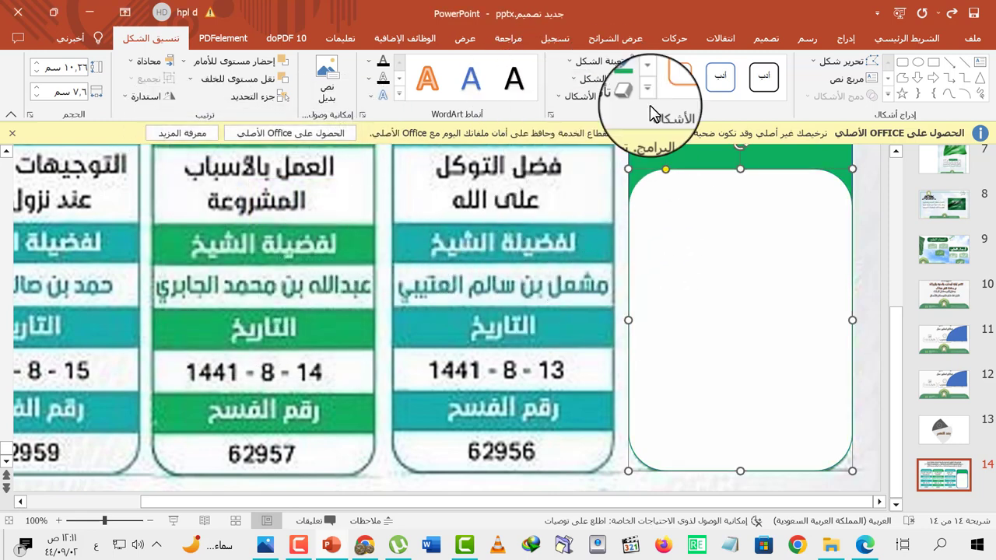
# Step: Set the panel's outline weight to 2¼ pt, then to a thicker weight
pyautogui.click(602, 79)
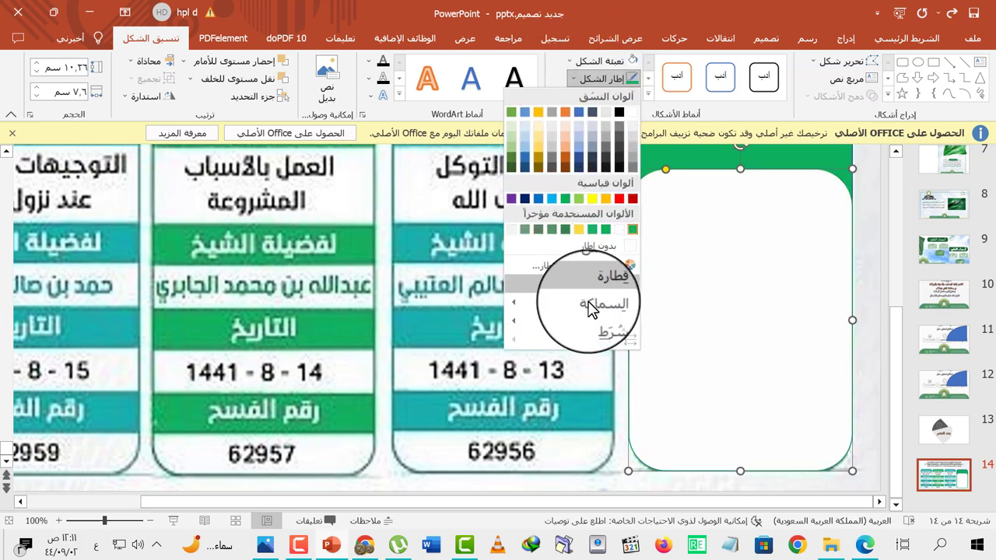
pyautogui.moveTo(599, 305)
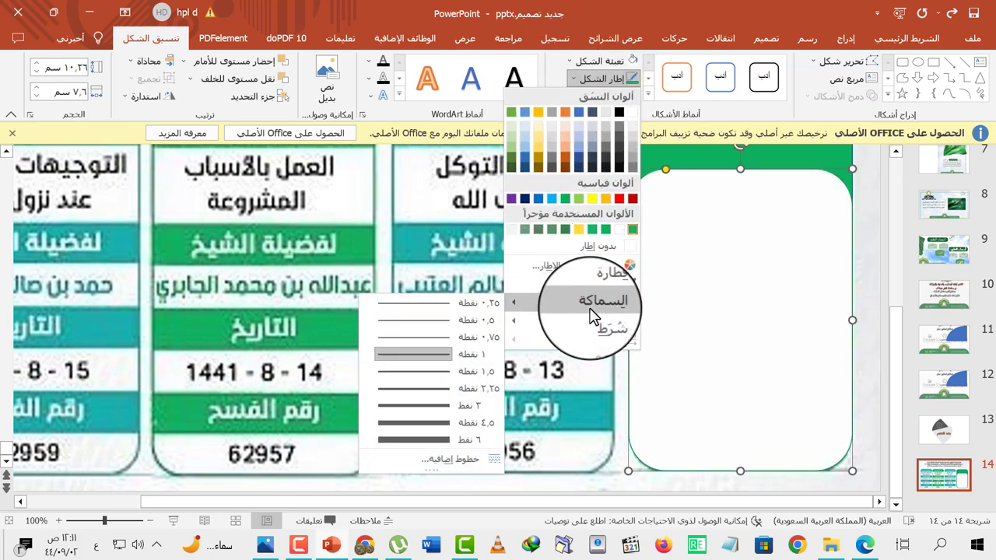
pyautogui.click(459, 387)
pyautogui.scroll(2, 722, 214)
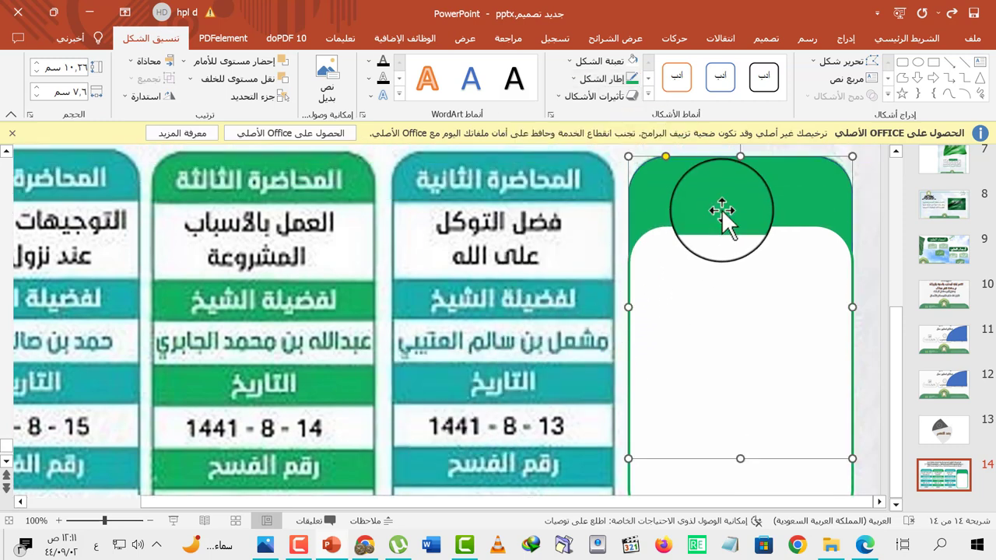
pyautogui.click(611, 80)
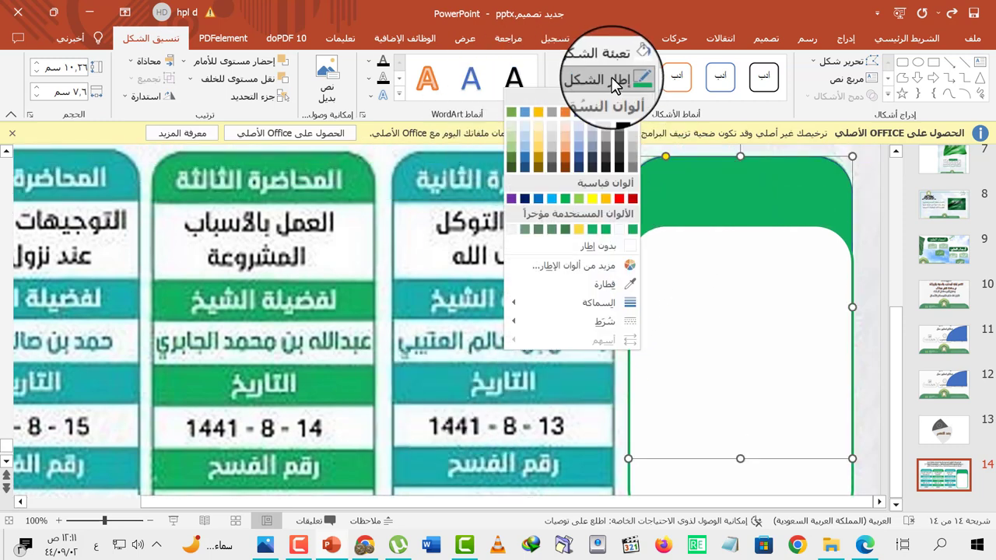
pyautogui.moveTo(562, 307)
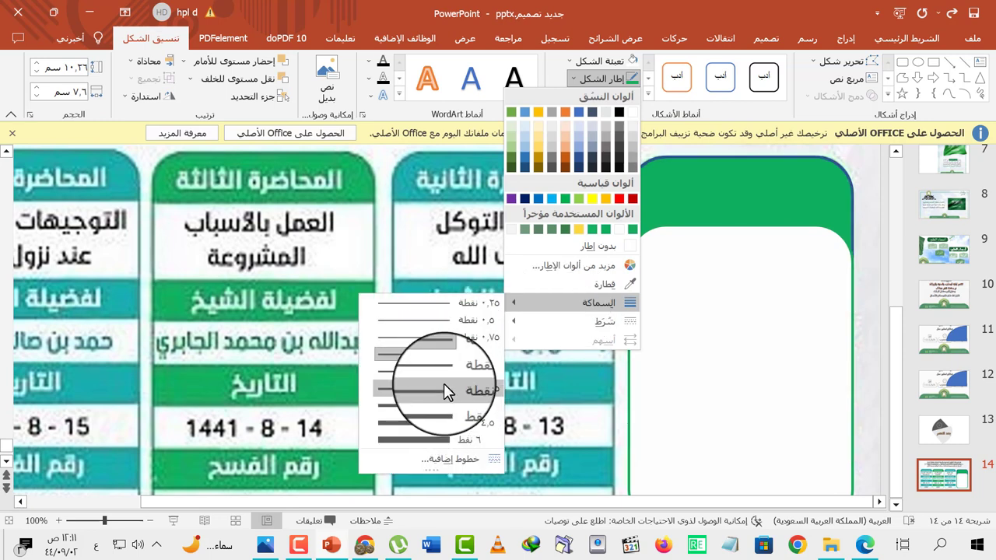
pyautogui.click(443, 383)
pyautogui.click(603, 77)
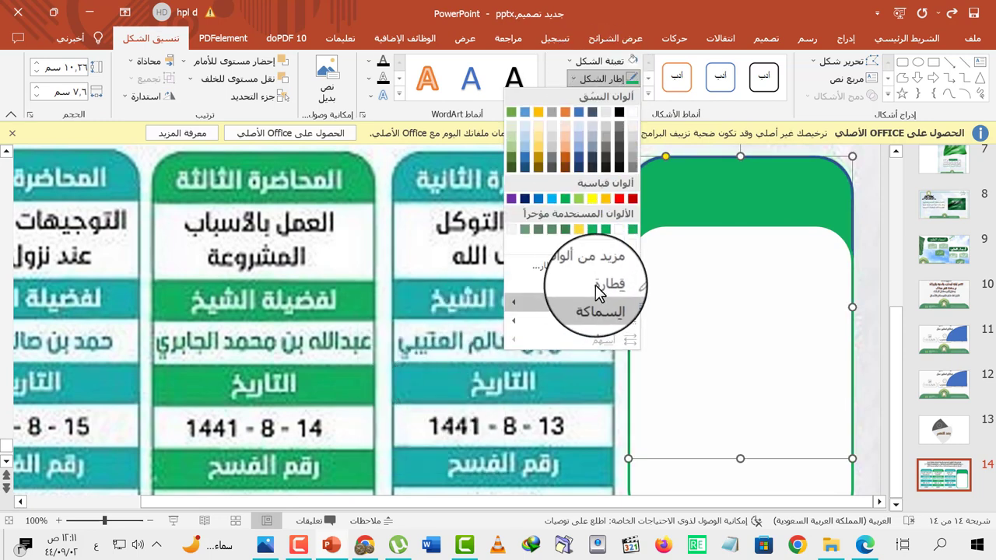
pyautogui.click(436, 288)
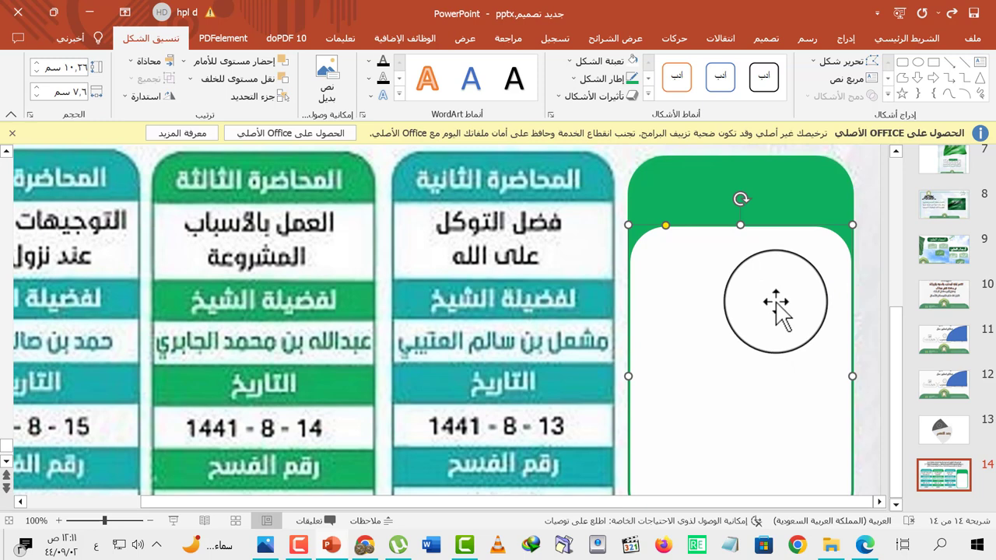
pyautogui.scroll(-2, 774, 295)
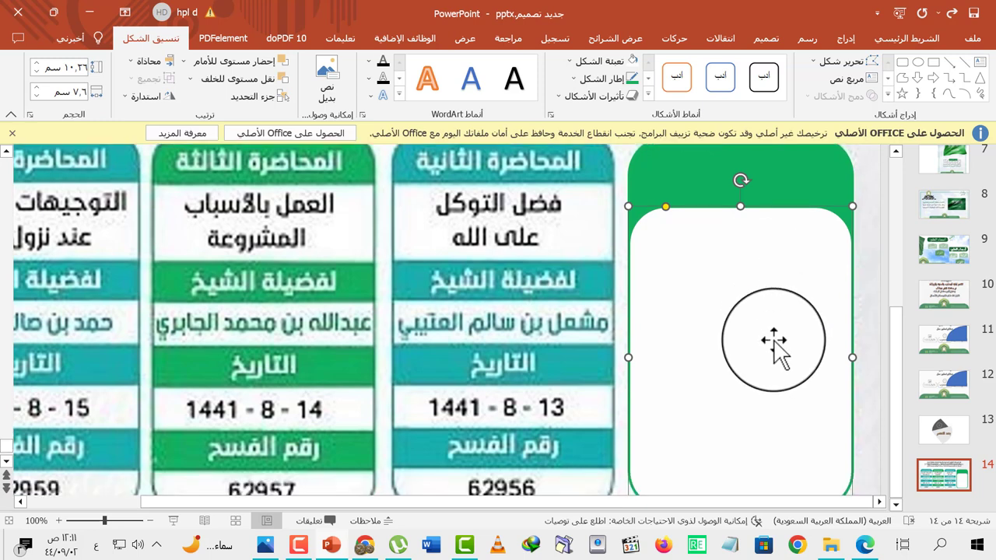
pyautogui.click(896, 439)
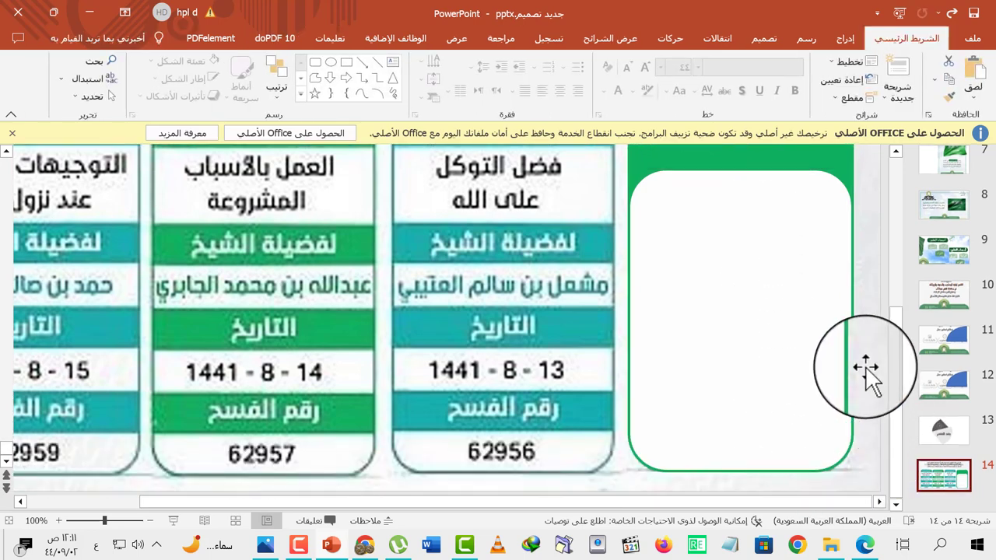
# Step: Add a text box titled 'المحاضرة الأولى' across the new card's green header band
pyautogui.click(738, 272)
pyautogui.scroll(2, 738, 272)
pyautogui.scroll(-2, 738, 272)
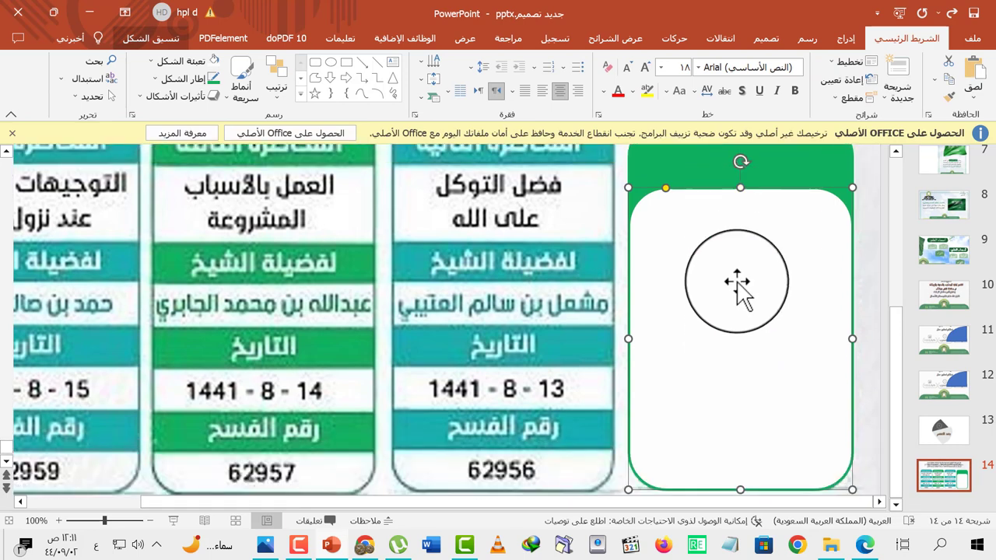
pyautogui.scroll(1, 737, 271)
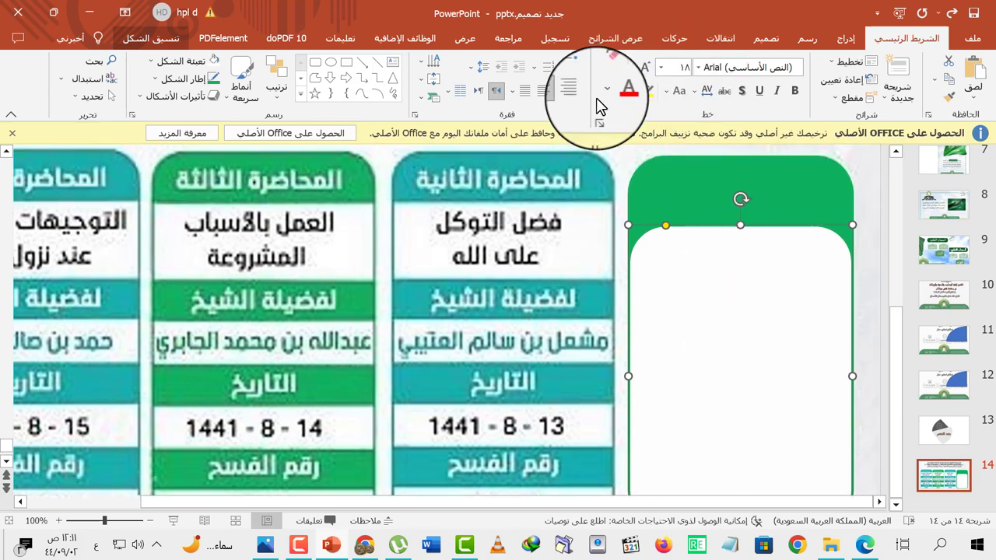
pyautogui.click(845, 38)
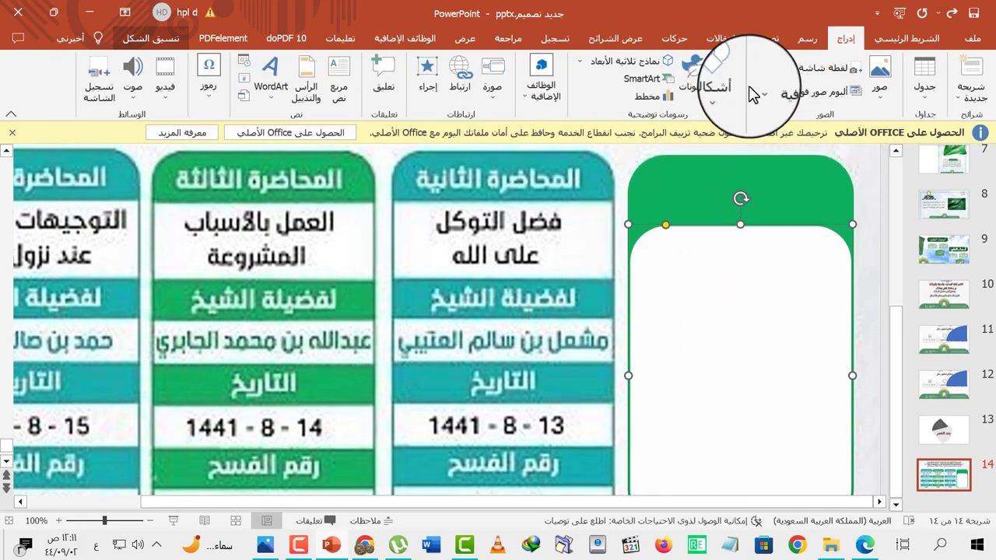
pyautogui.click(724, 82)
pyautogui.click(732, 130)
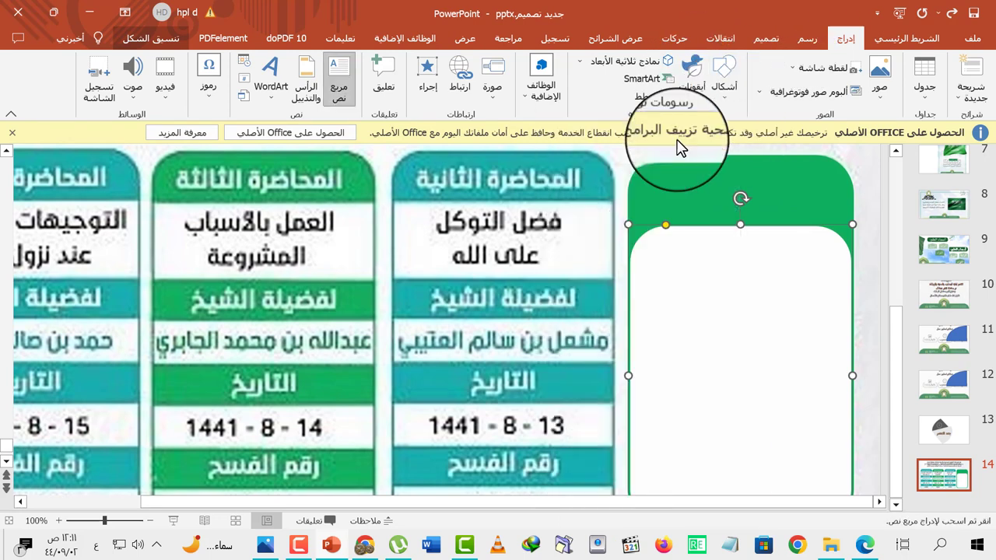
pyautogui.moveTo(643, 169)
pyautogui.mouseDown()
pyautogui.moveTo(848, 211)
pyautogui.moveTo(837, 212)
pyautogui.mouseUp()
pyautogui.write('المحاضرة الأولى')
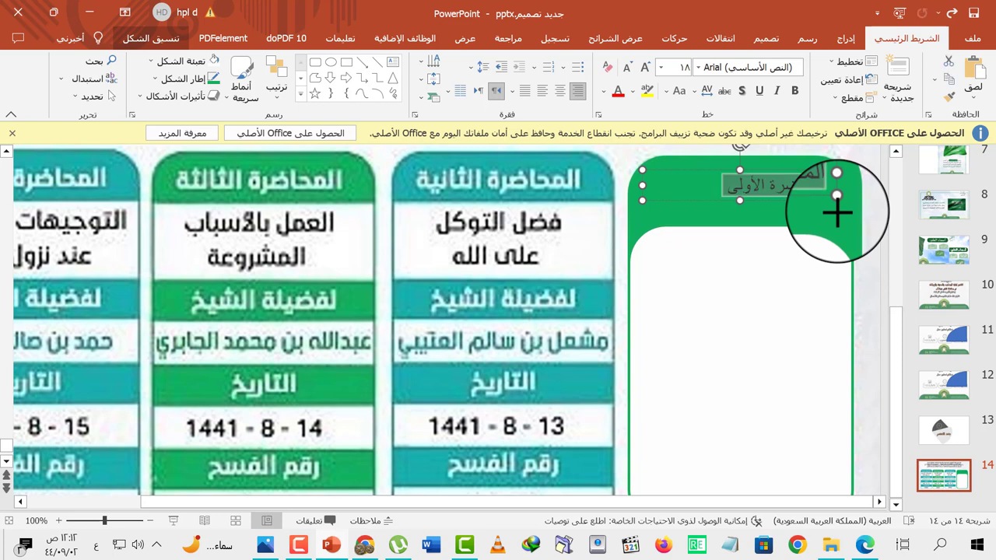
# Step: Enlarge the title to size 28, nudge it left, and colour it white via the eyedropper
pyautogui.hotkey('ctrl', 'shift', '.')
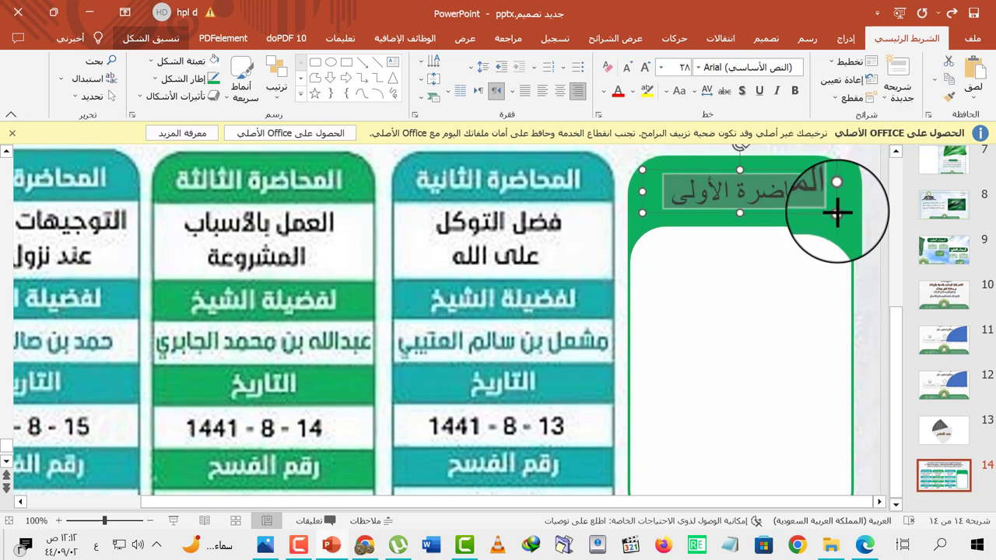
pyautogui.press('End')
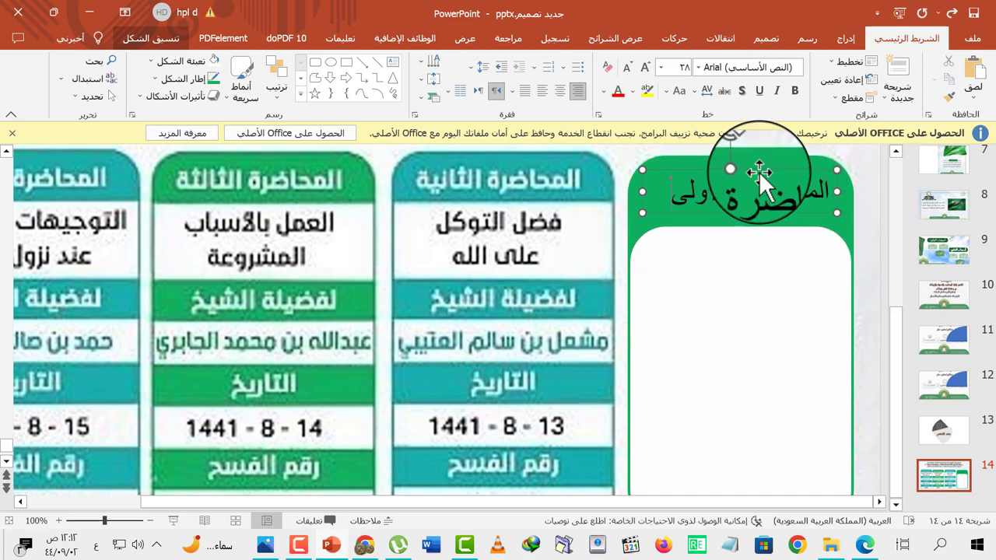
pyautogui.press('Left')
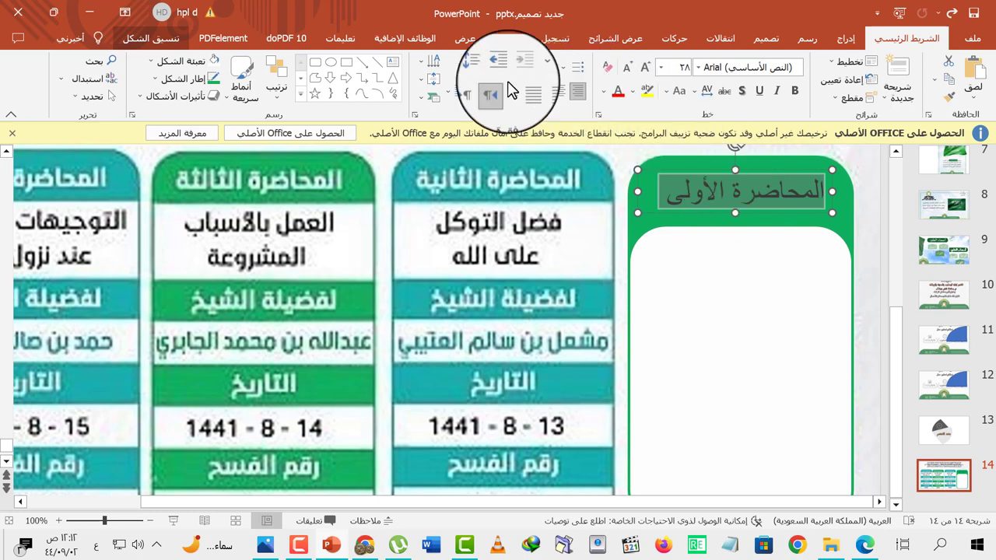
pyautogui.click(603, 94)
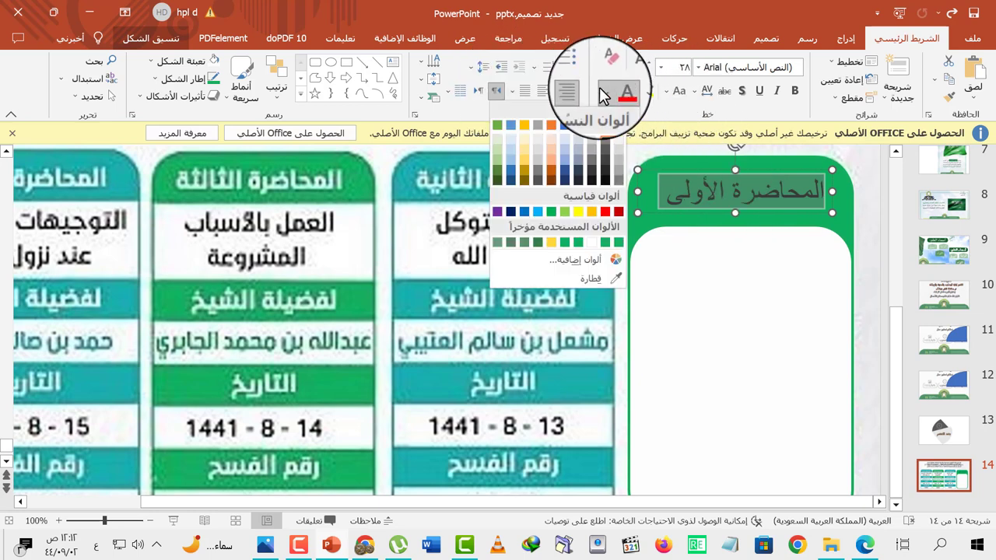
pyautogui.click(615, 288)
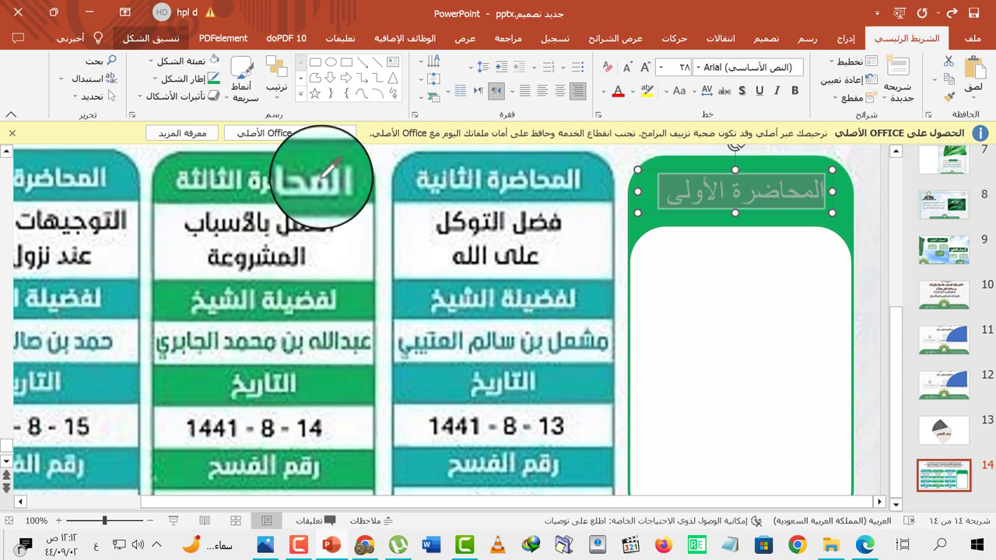
pyautogui.click(539, 235)
pyautogui.click(753, 186)
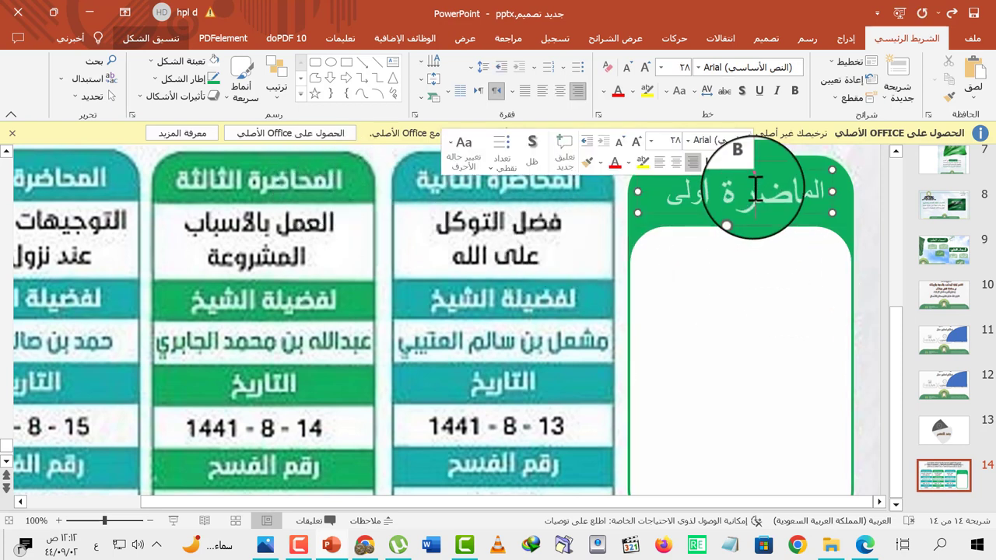
pyautogui.click(601, 92)
pyautogui.click(623, 125)
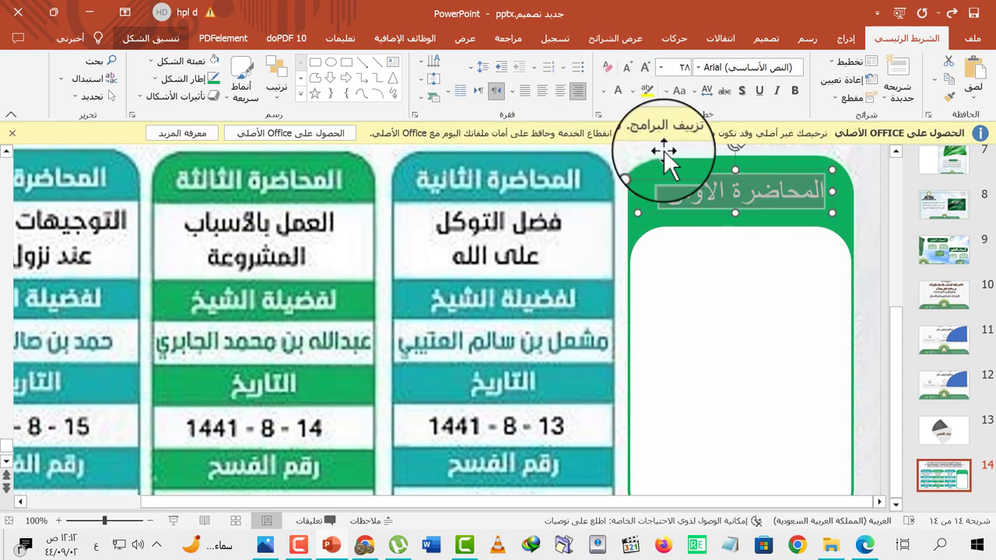
# Step: Browse the font list for the title, leaving the font unchanged
pyautogui.click(698, 67)
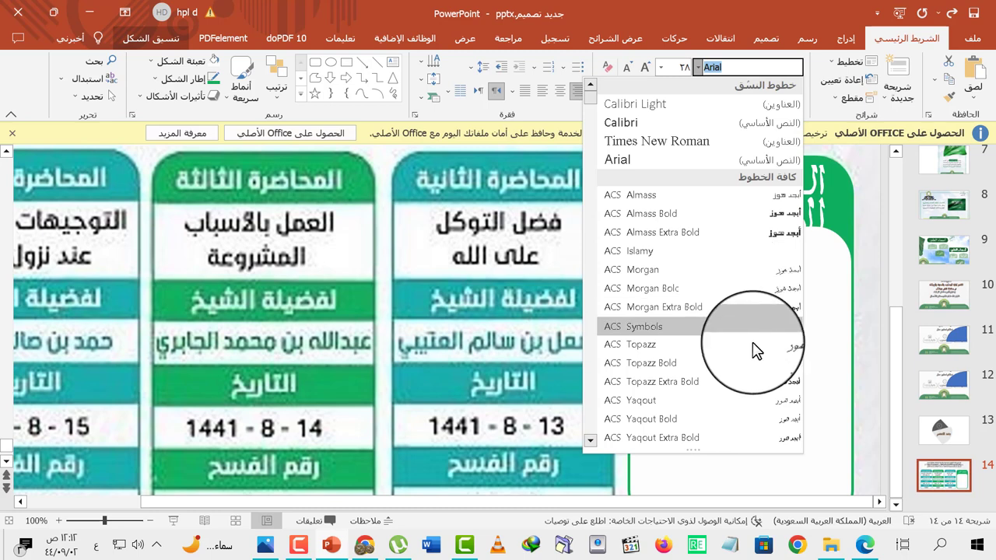
pyautogui.scroll(-5, 746, 311)
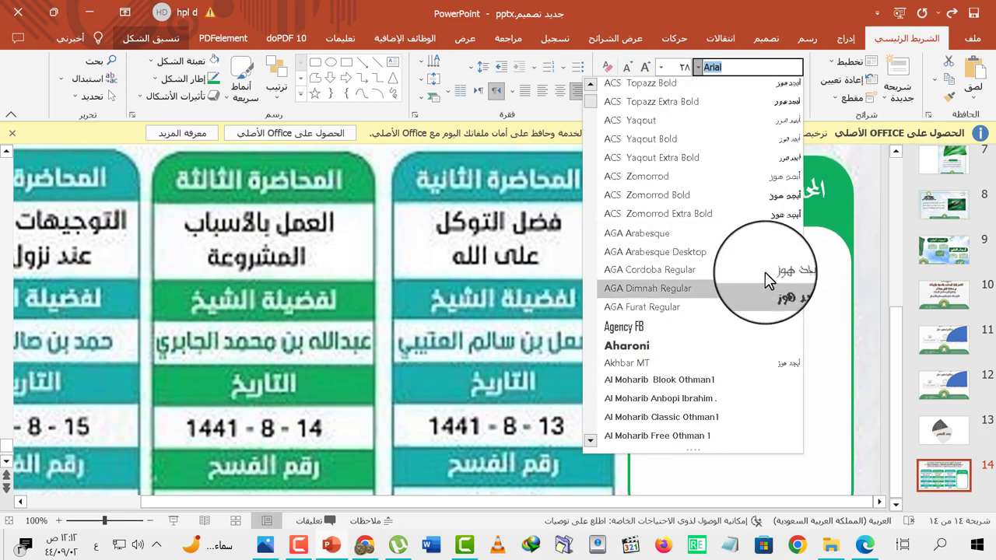
pyautogui.click(814, 263)
pyautogui.click(710, 185)
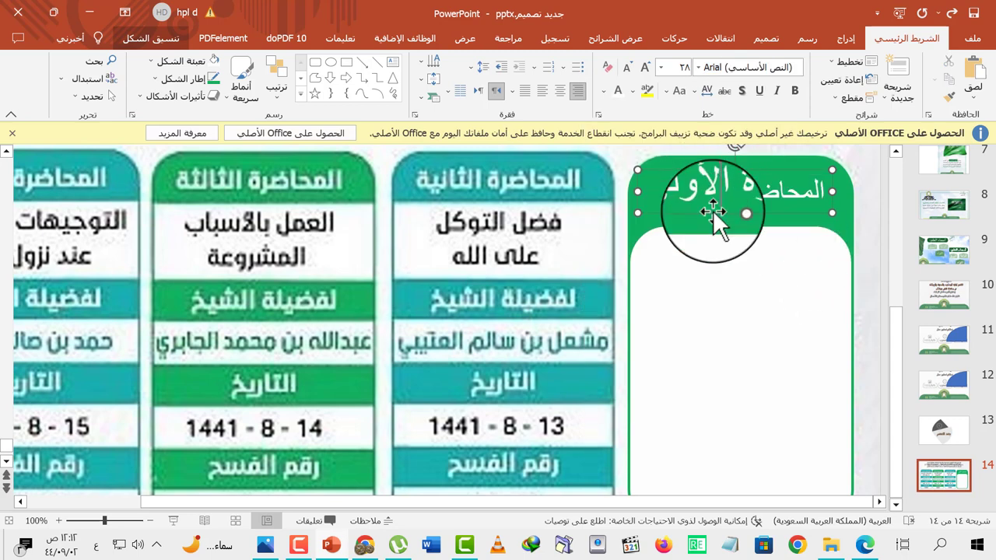
pyautogui.click(795, 234)
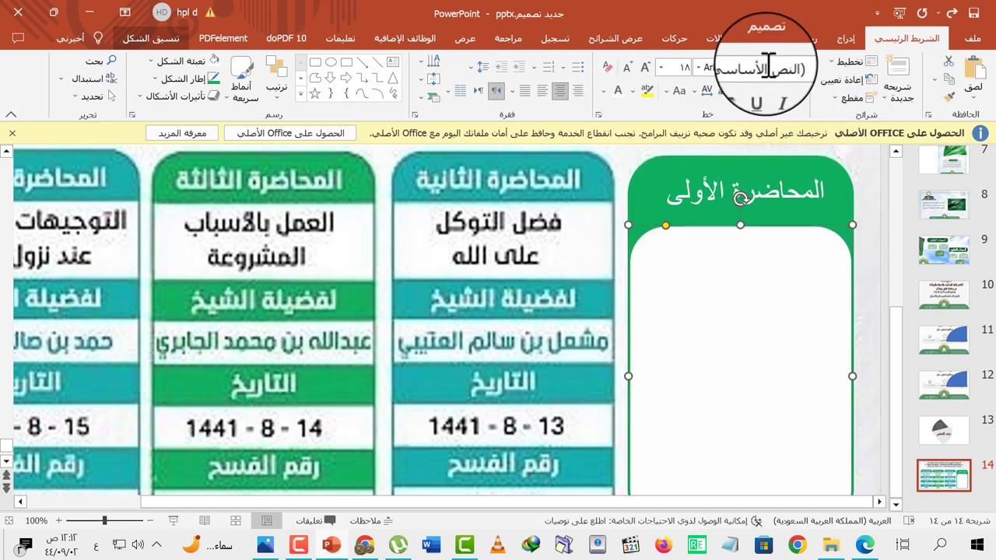
# Step: Draw a 1.45 × 7.6 cm rectangle just below the card's green header
pyautogui.click(854, 43)
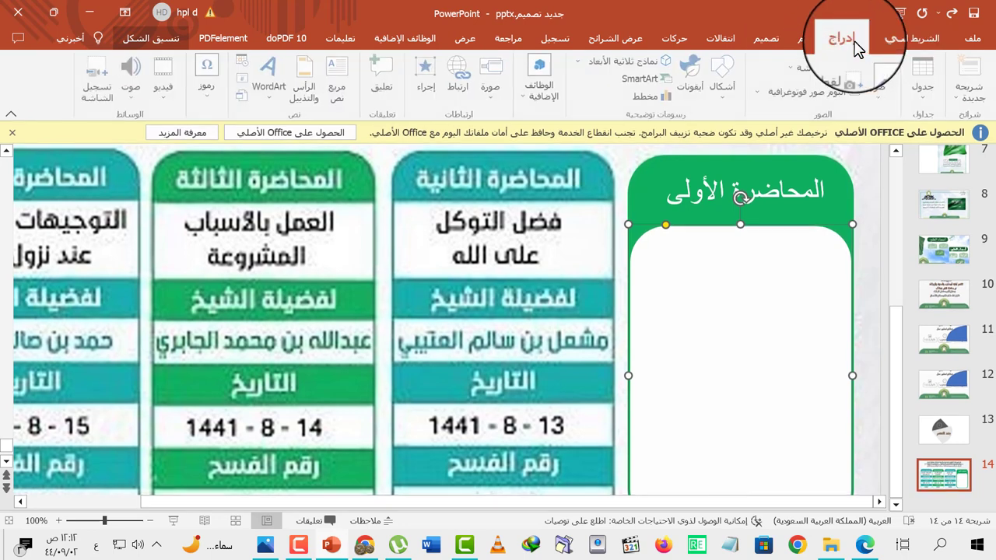
pyautogui.click(722, 74)
pyautogui.click(845, 43)
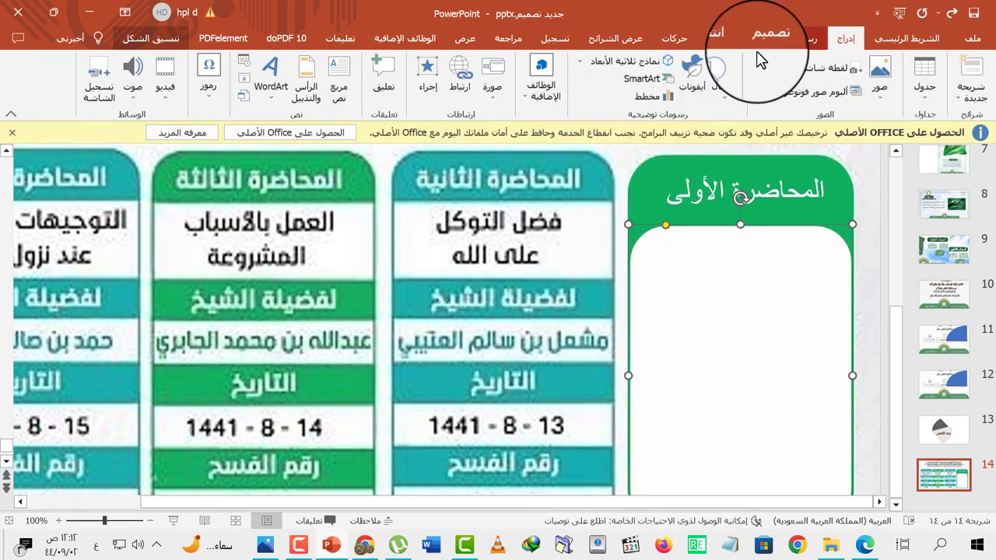
pyautogui.click(722, 74)
pyautogui.click(684, 137)
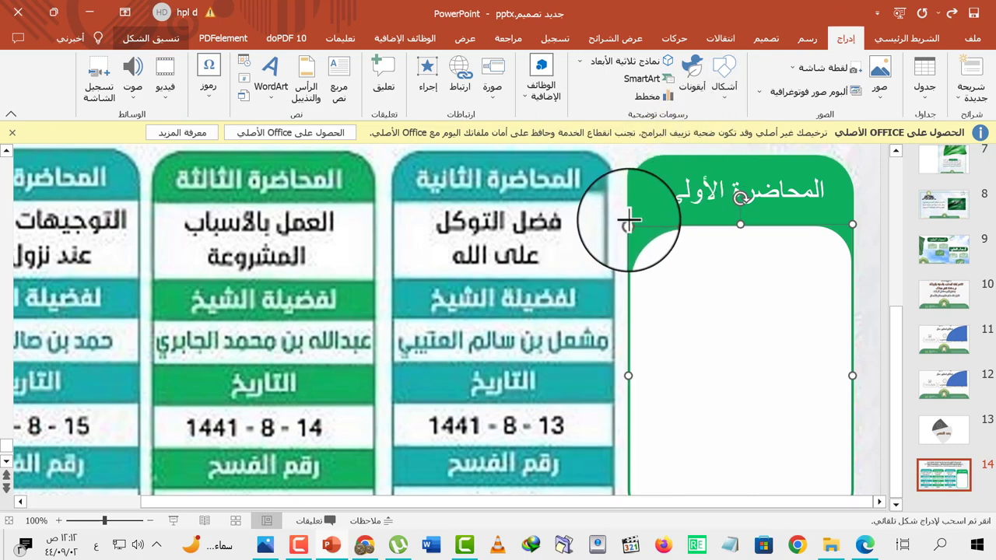
pyautogui.moveTo(628, 224); pyautogui.dragTo(853, 263)
# Step: Fill the rectangle white using the eyedropper and remove its outline
pyautogui.click(611, 64)
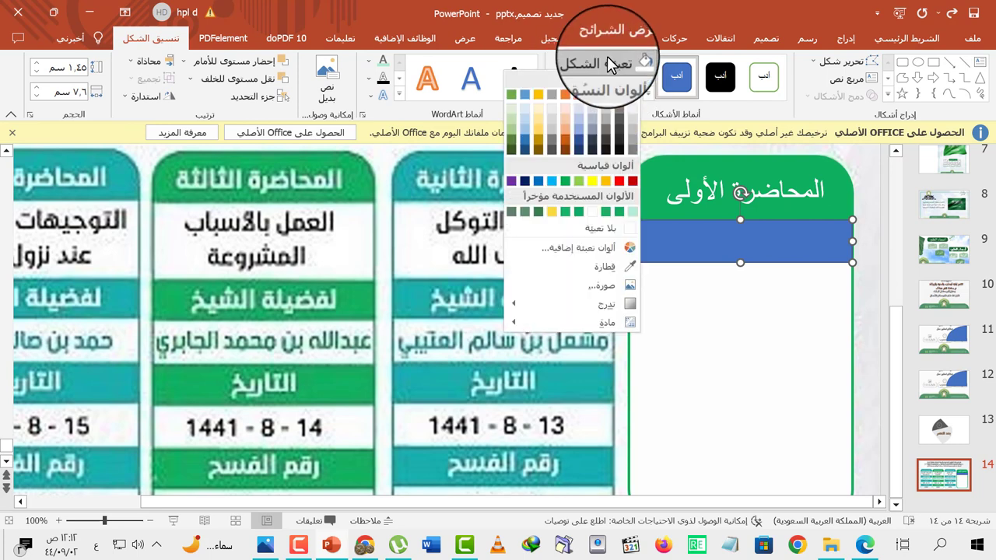
pyautogui.click(603, 266)
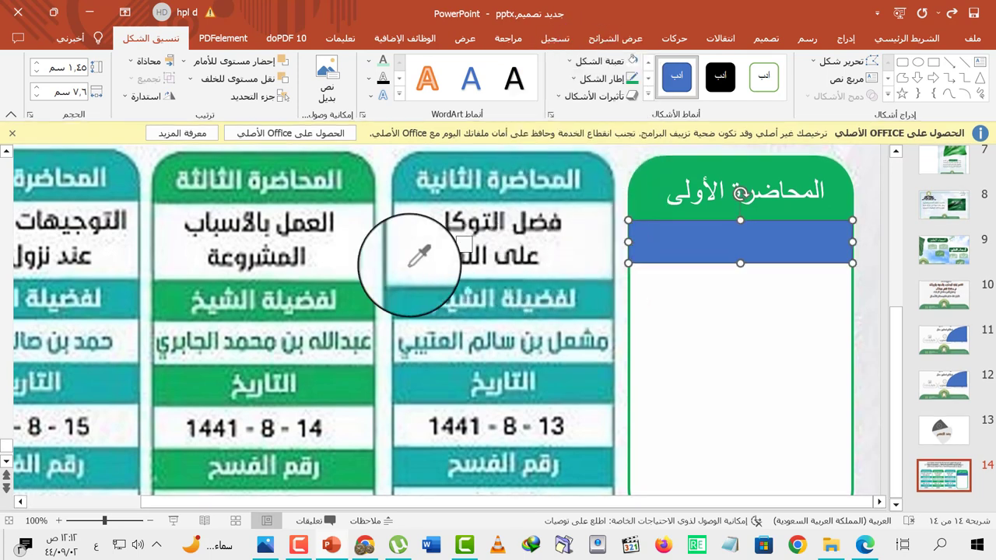
pyautogui.click(359, 252)
pyautogui.click(607, 78)
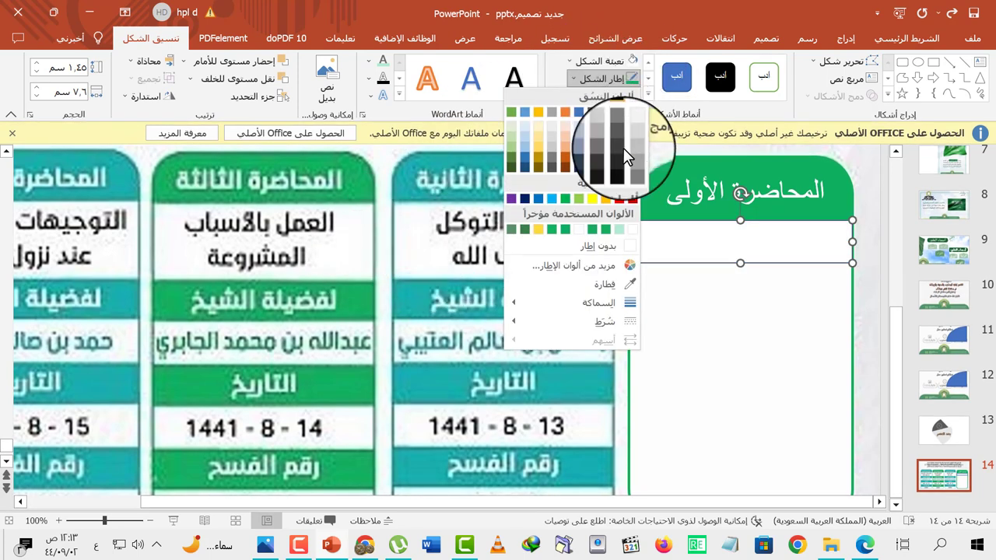
pyautogui.click(612, 252)
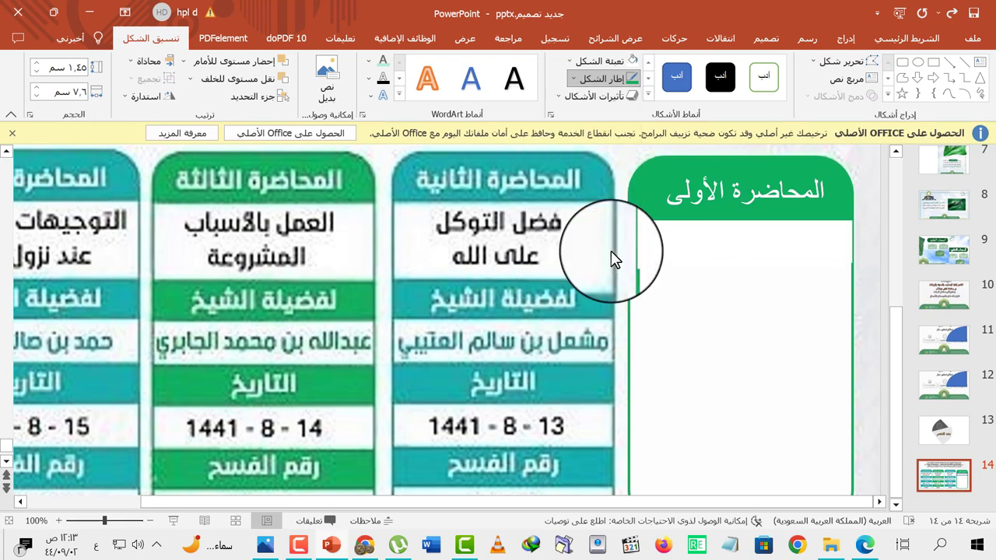
# Step: Select the short white rectangle, deleting it and restoring it with undo to keep it
pyautogui.scroll(2, 809, 291)
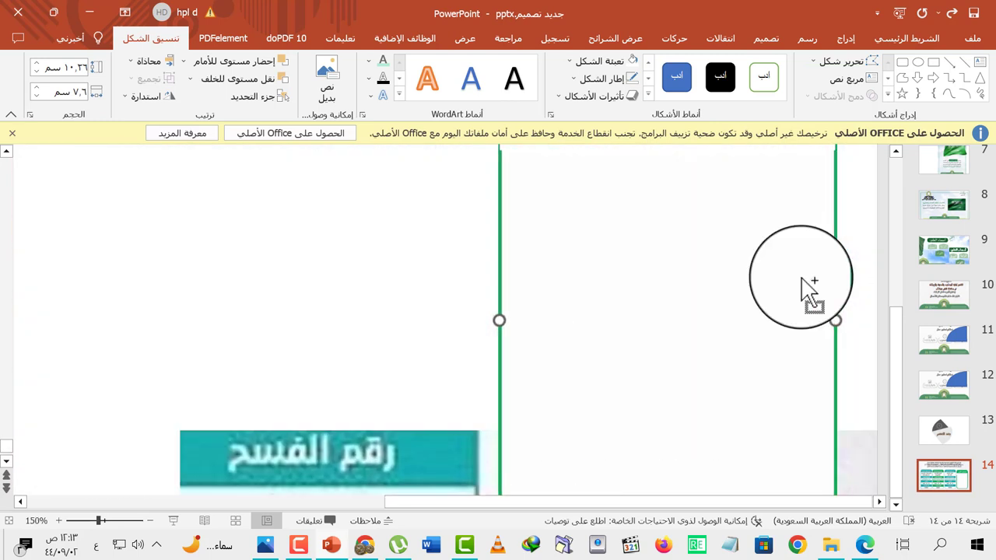
pyautogui.scroll(3, 809, 288)
pyautogui.click(770, 257)
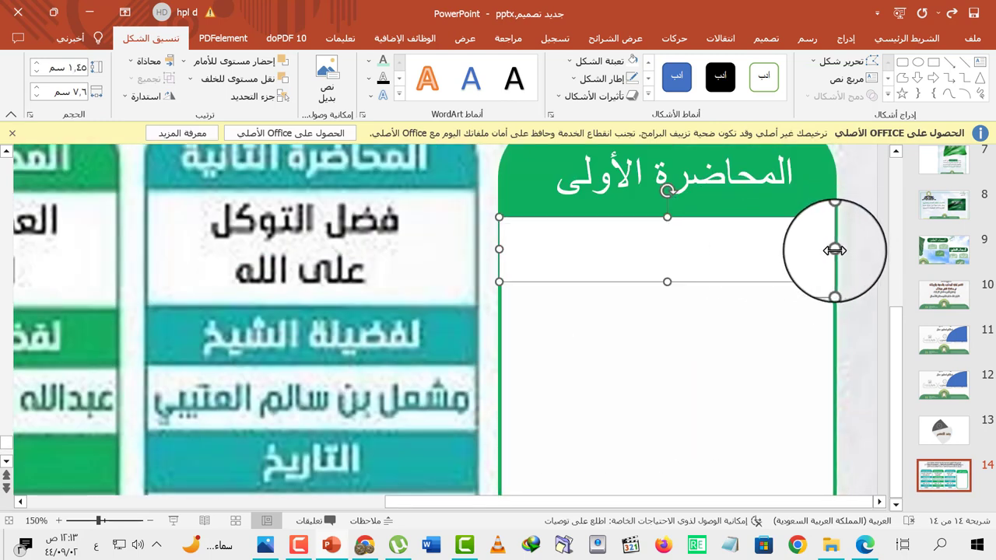
pyautogui.press('Delete')
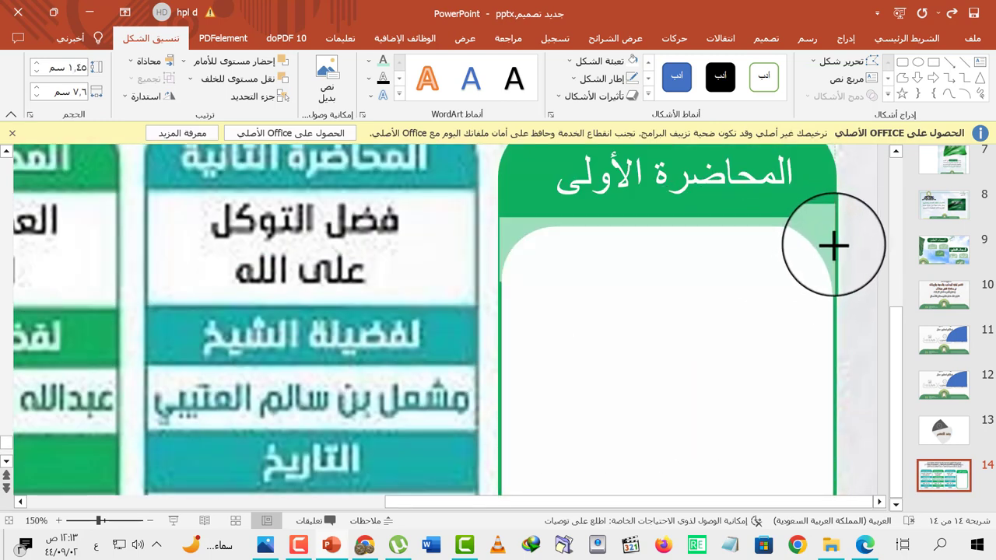
pyautogui.hotkey('ctrl', 'z')
pyautogui.press('Delete')
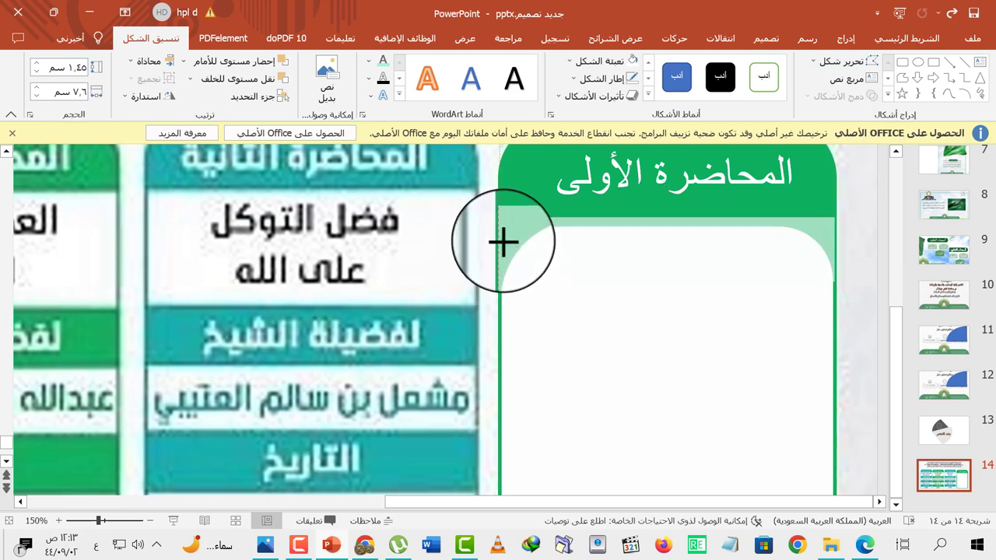
pyautogui.hotkey('ctrl', 'z')
pyautogui.keyDown('ctrl'); pyautogui.scroll(5, 498, 241); pyautogui.keyUp('ctrl')
pyautogui.scroll(-1, 456, 311)
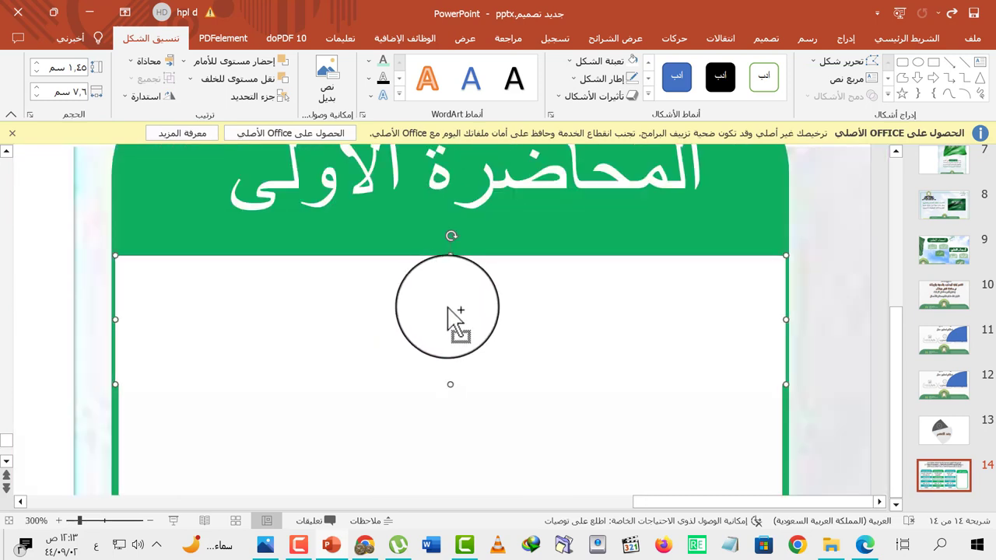
pyautogui.keyDown('ctrl'); pyautogui.scroll(-3, 133, 485); pyautogui.keyUp('ctrl')
# Step: Stretch the white panel's left edge to 1.45 × 7.54 cm, fitting inside the green border
pyautogui.click(93, 521)
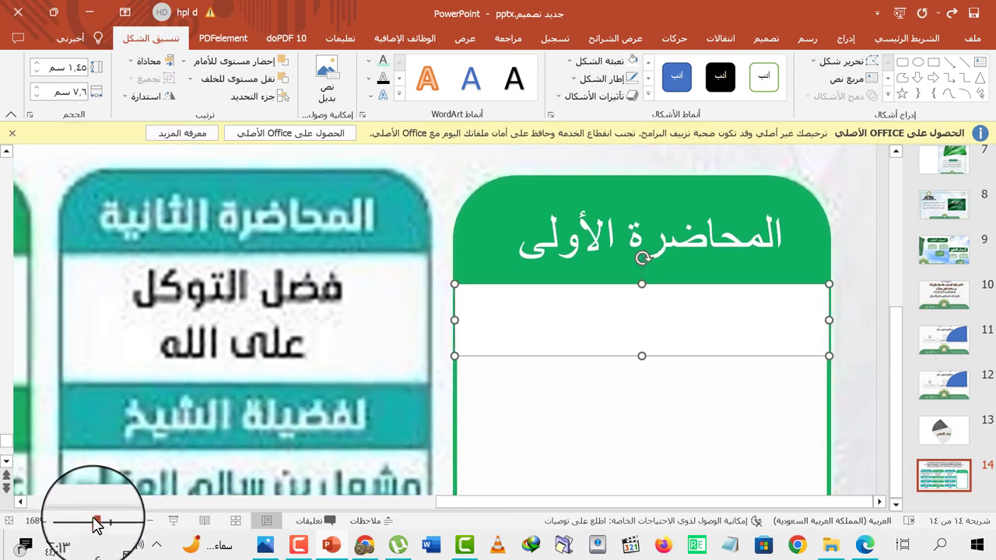
pyautogui.keyDown('ctrl'); pyautogui.scroll(3, 423, 333); pyautogui.keyUp('ctrl')
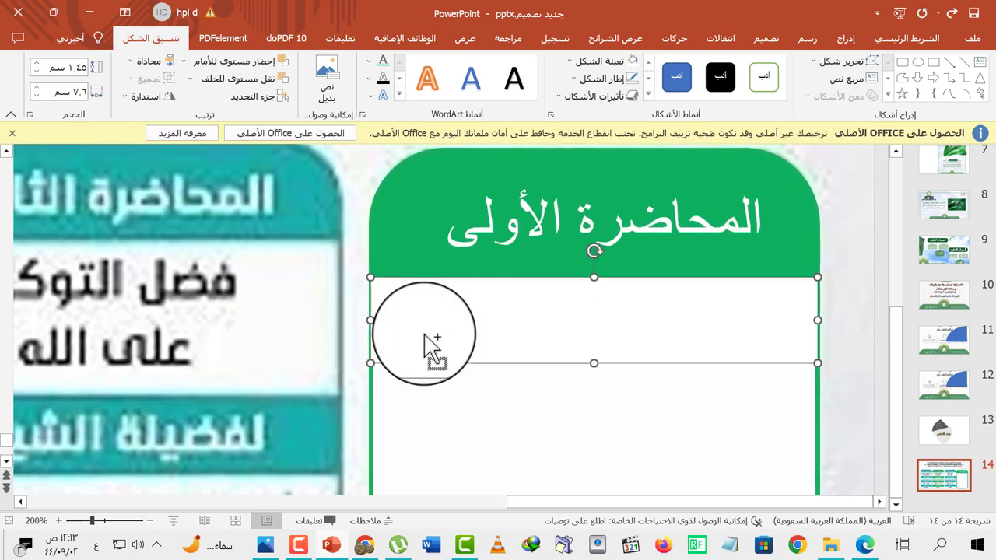
pyautogui.keyDown('ctrl'); pyautogui.scroll(2, 268, 340); pyautogui.keyUp('ctrl')
pyautogui.press('Delete')
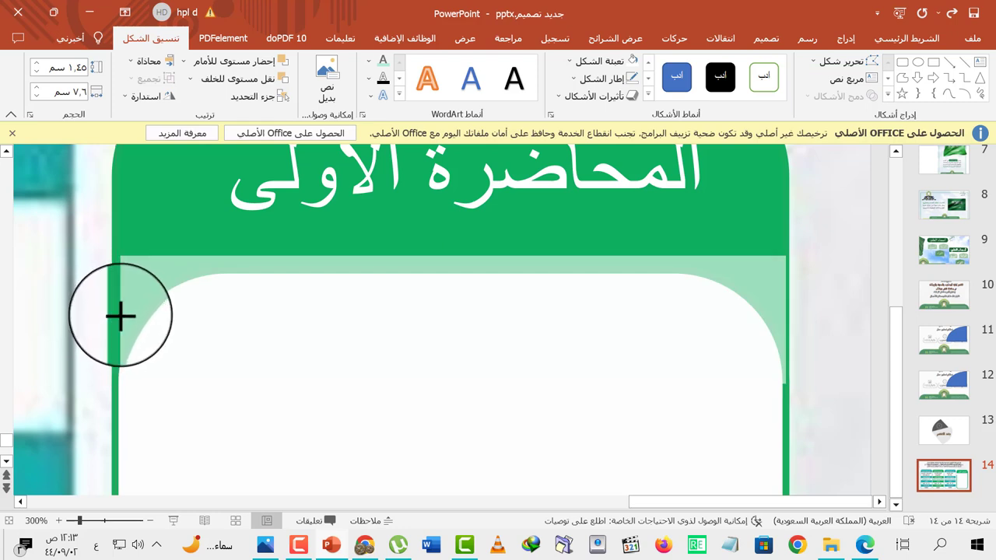
pyautogui.hotkey('ctrl', 'z')
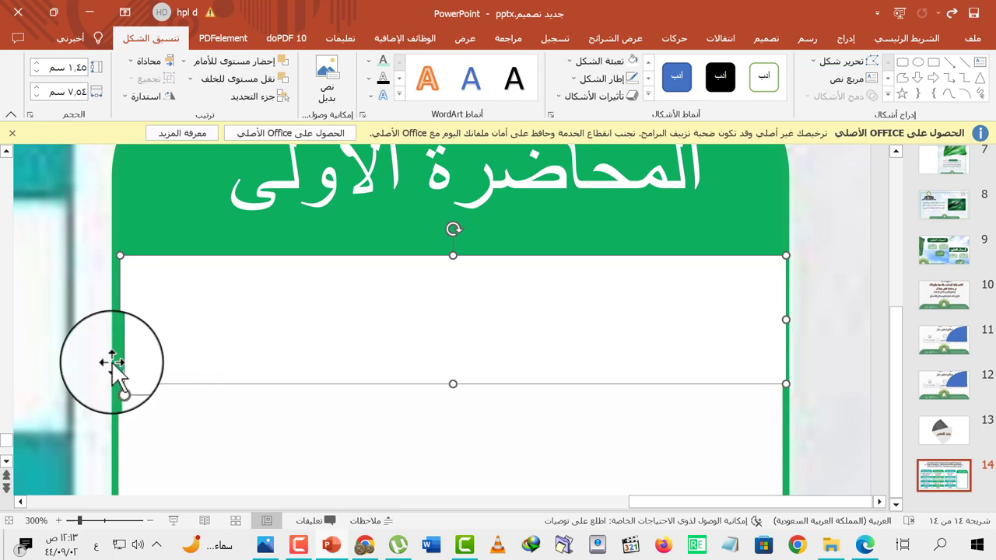
pyautogui.click(618, 502)
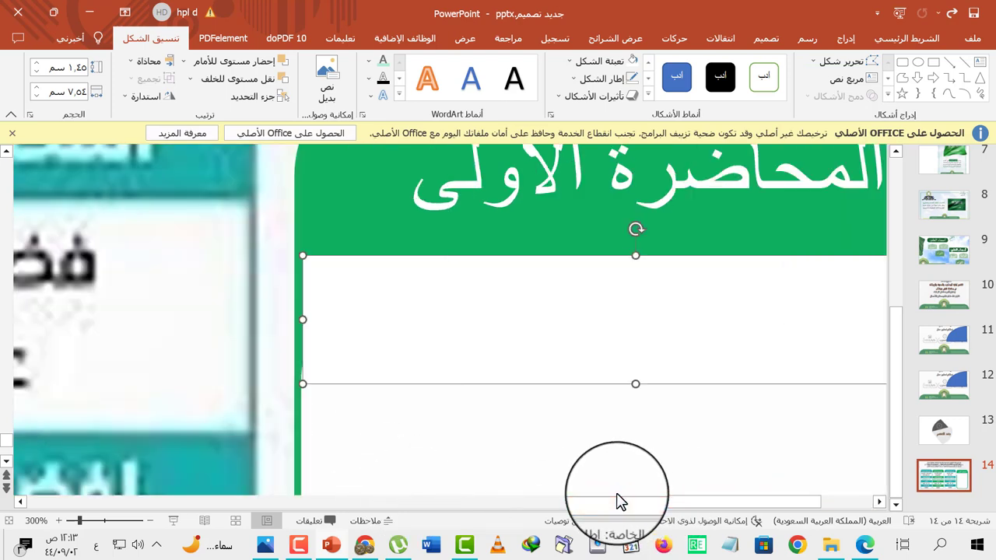
pyautogui.keyDown('ctrl'); pyautogui.scroll(5, 288, 366); pyautogui.keyUp('ctrl')
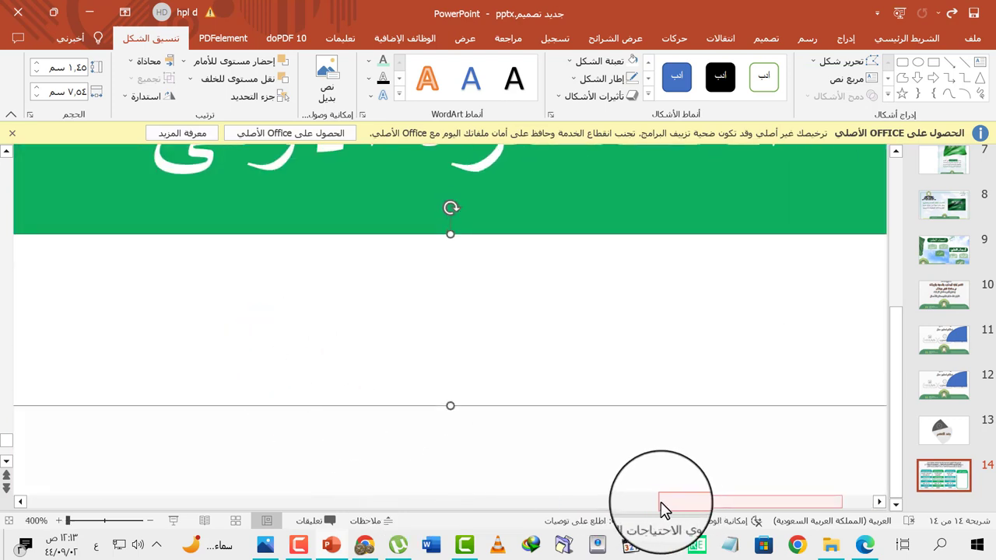
pyautogui.moveTo(663, 510); pyautogui.dragTo(603, 507)
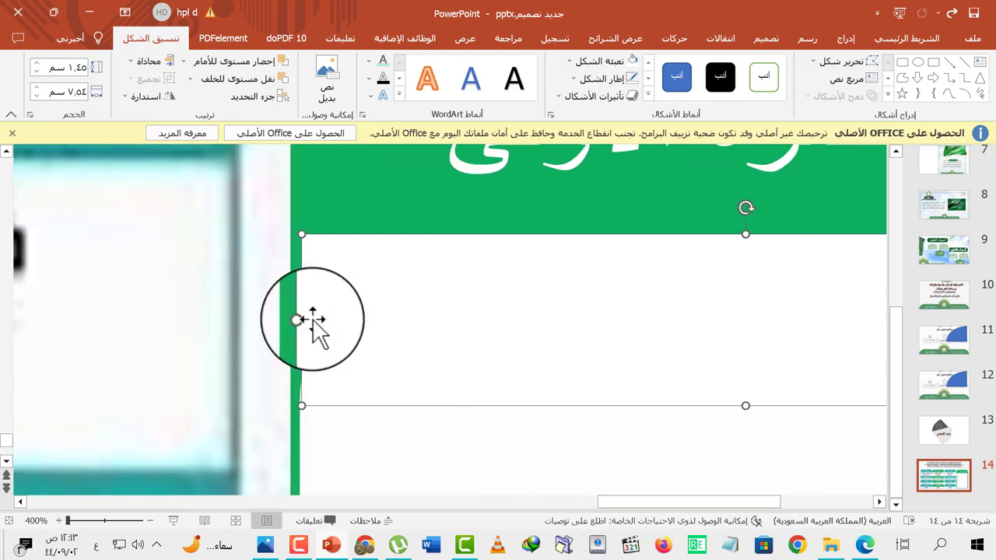
pyautogui.moveTo(302, 319); pyautogui.dragTo(299, 319)
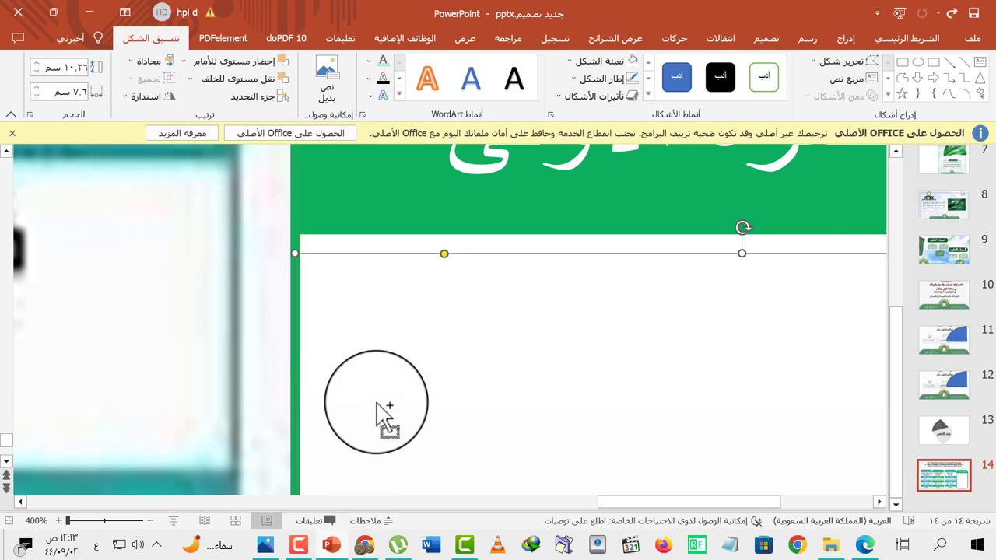
pyautogui.keyDown('ctrl'); pyautogui.scroll(-5, 389, 421); pyautogui.keyUp('ctrl')
pyautogui.keyDown('ctrl'); pyautogui.scroll(-5, 410, 385); pyautogui.keyUp('ctrl')
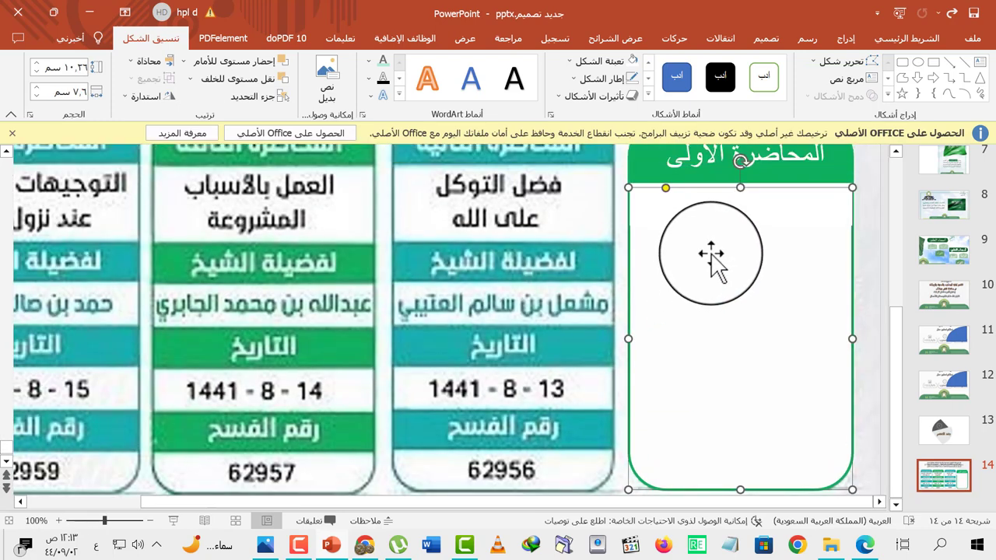
# Step: Enter the title فضل الاستغفار in the box under the card header and colour it black
pyautogui.click(733, 209)
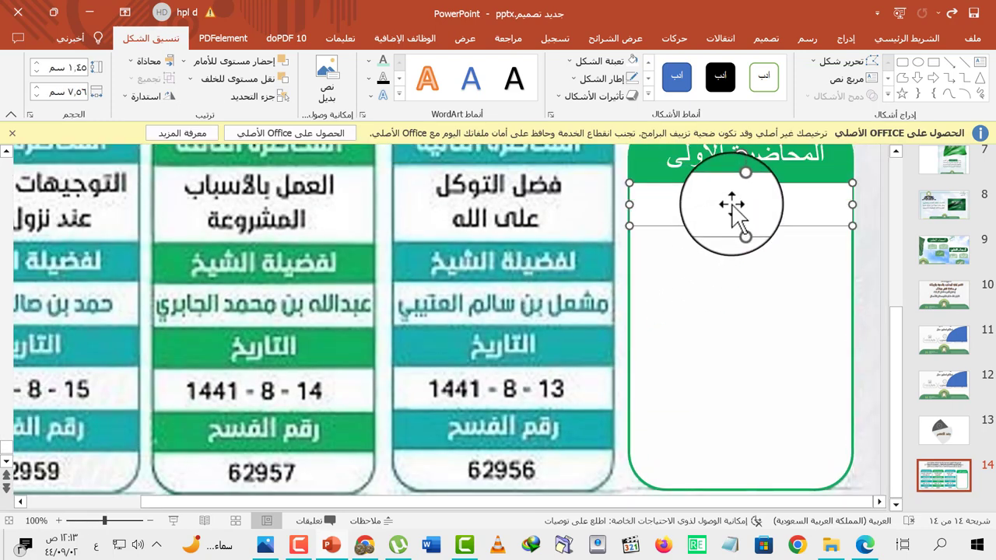
pyautogui.rightClick(734, 210)
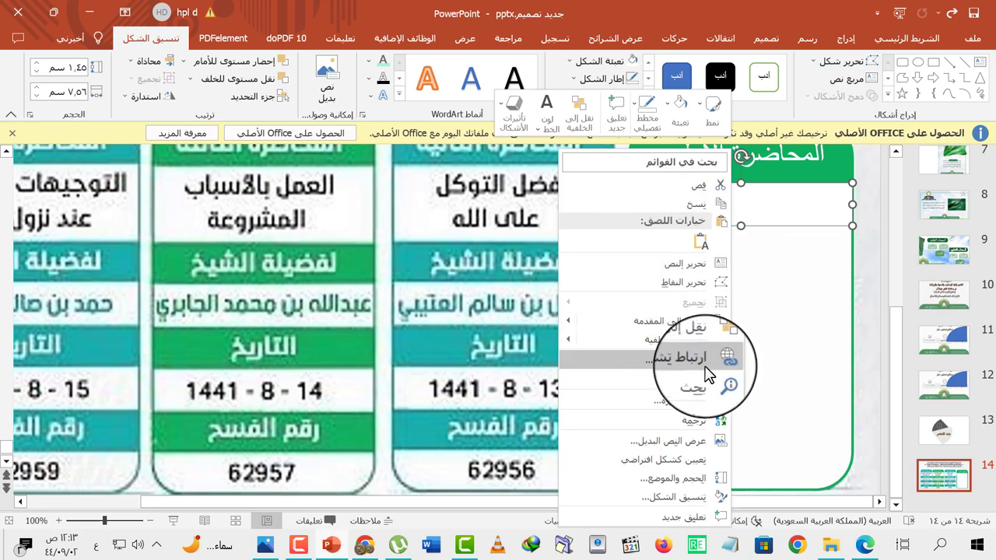
pyautogui.click(705, 266)
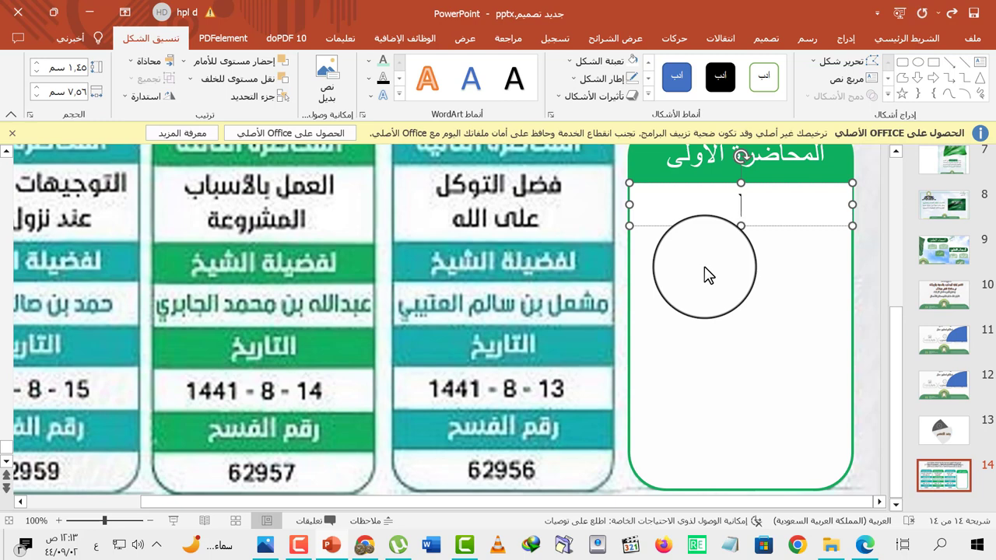
pyautogui.click(367, 59)
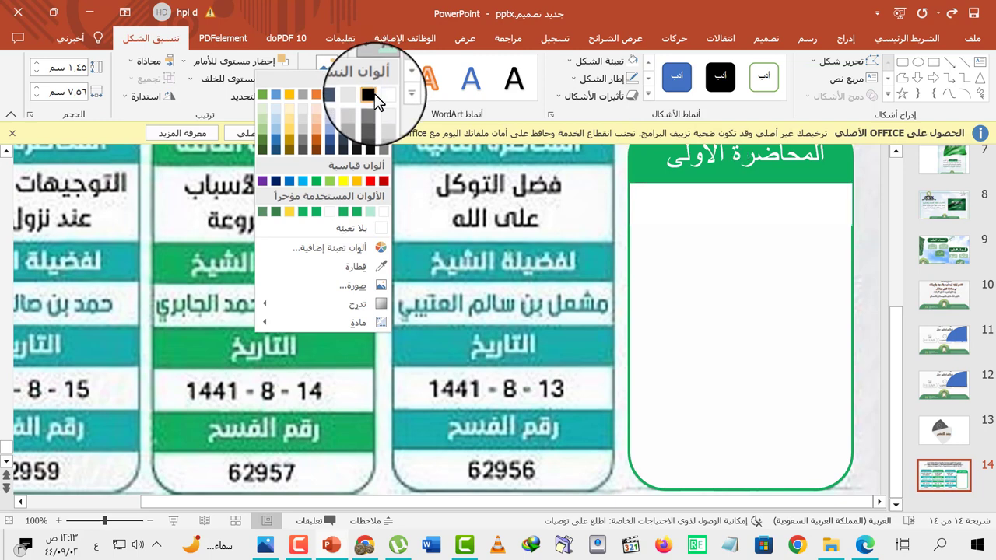
pyautogui.click(365, 97)
pyautogui.write('فضل الاستغفار')
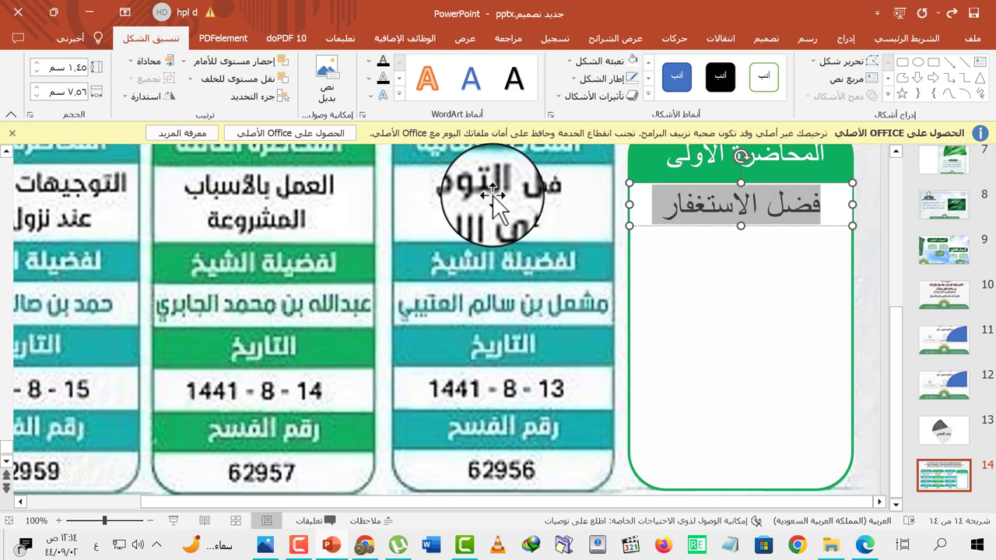
pyautogui.click(745, 247)
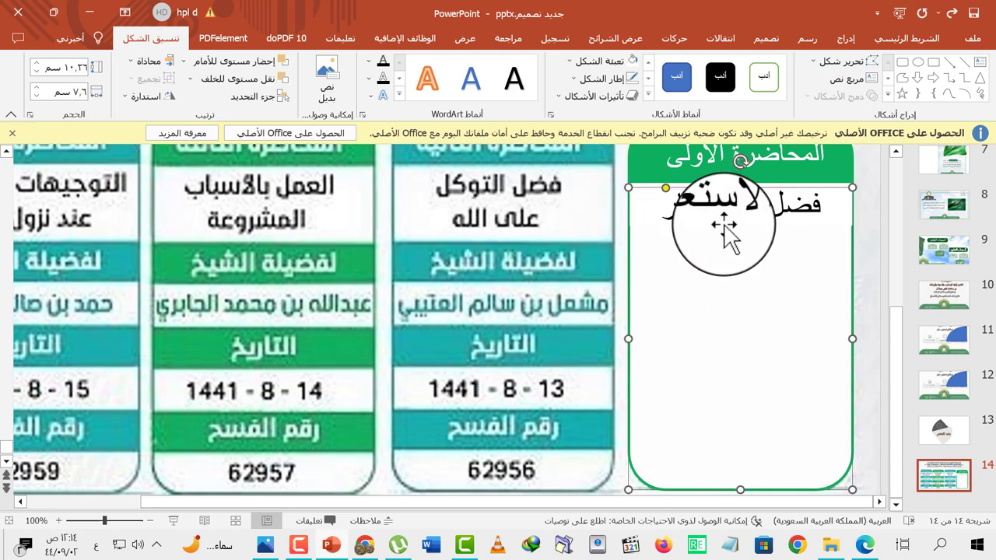
pyautogui.click(720, 211)
pyautogui.scroll(1, 720, 208)
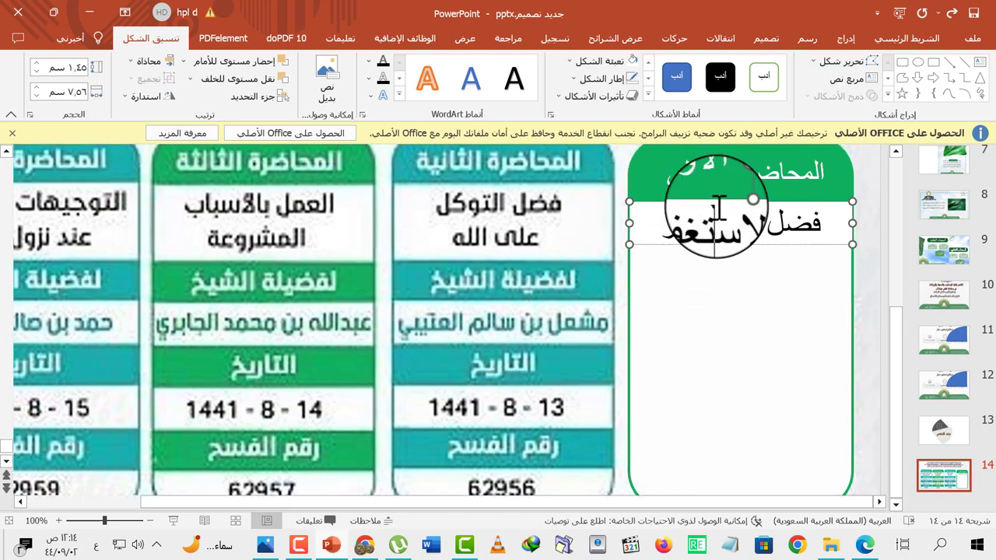
pyautogui.scroll(1, 747, 210)
pyautogui.click(806, 166)
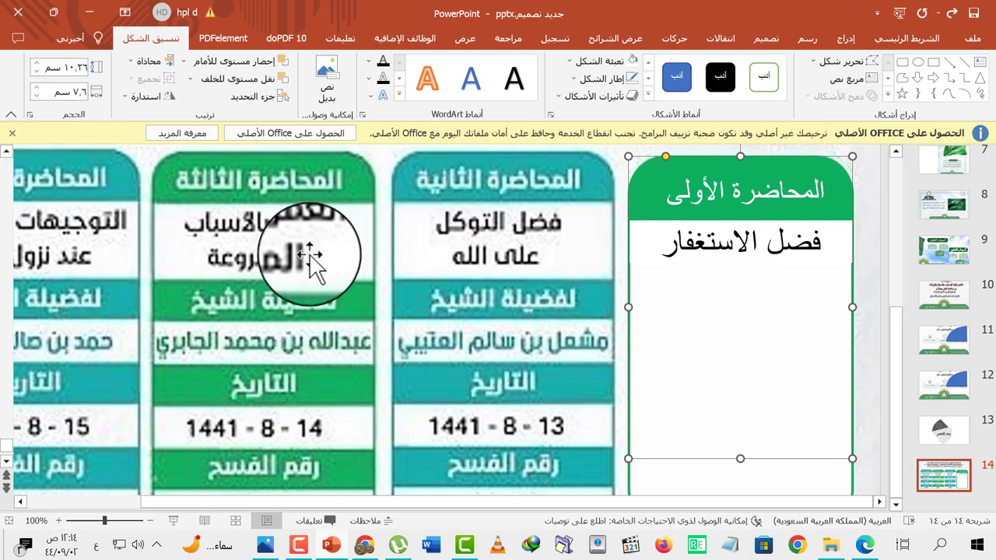
# Step: Make the title box taller and place a copy of it directly beneath
pyautogui.click(708, 271)
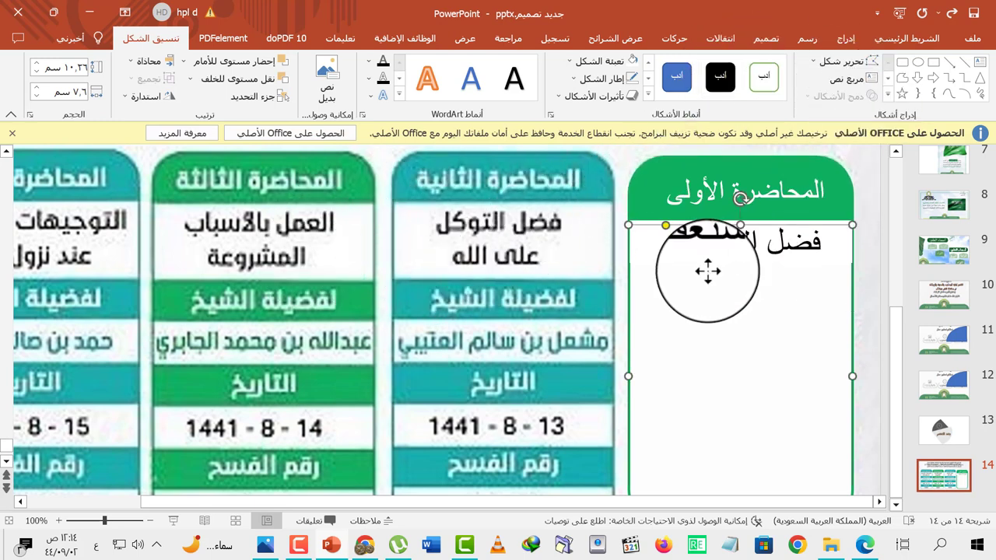
pyautogui.click(676, 238)
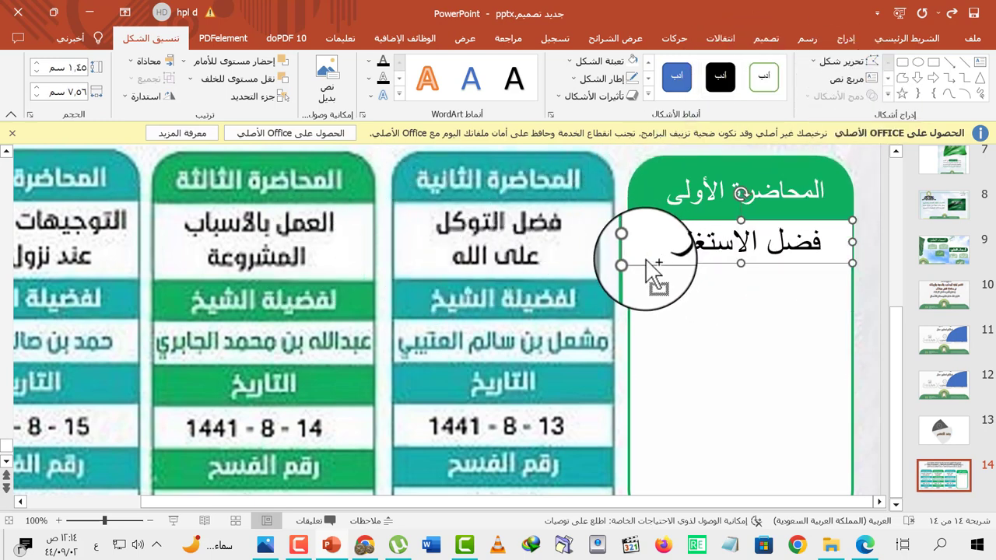
pyautogui.moveTo(743, 263); pyautogui.dragTo(745, 288)
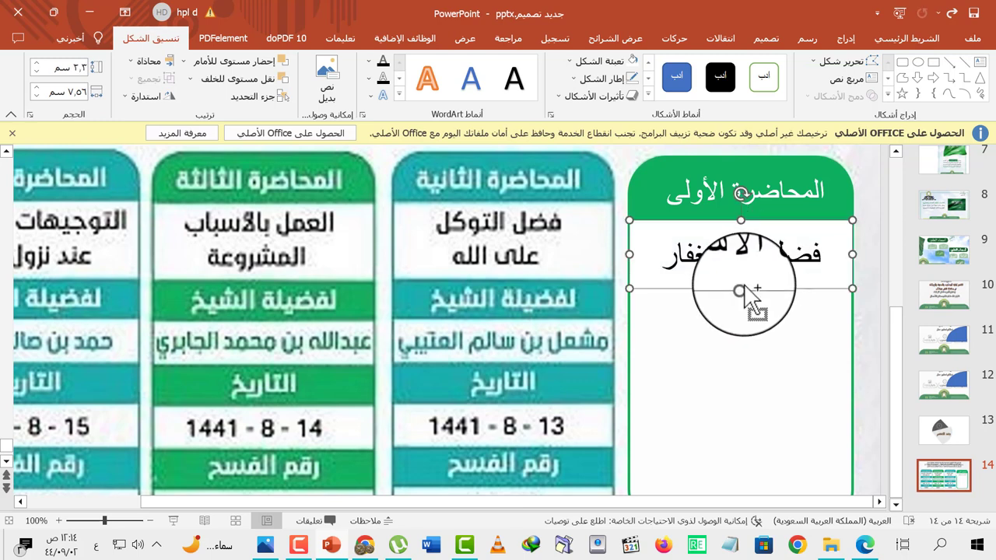
pyautogui.moveTo(740, 289); pyautogui.dragTo(745, 339)
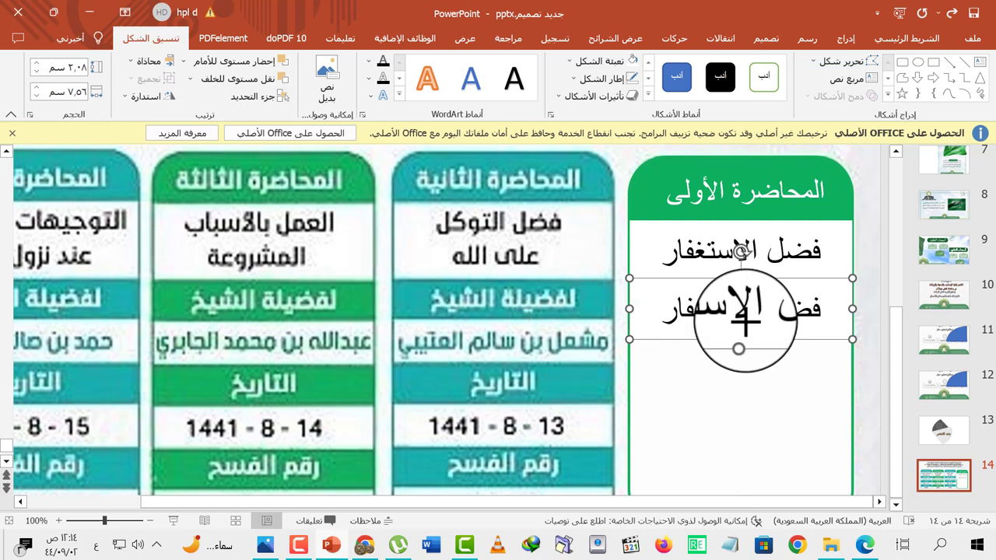
pyautogui.moveTo(744, 313); pyautogui.dragTo(750, 285)
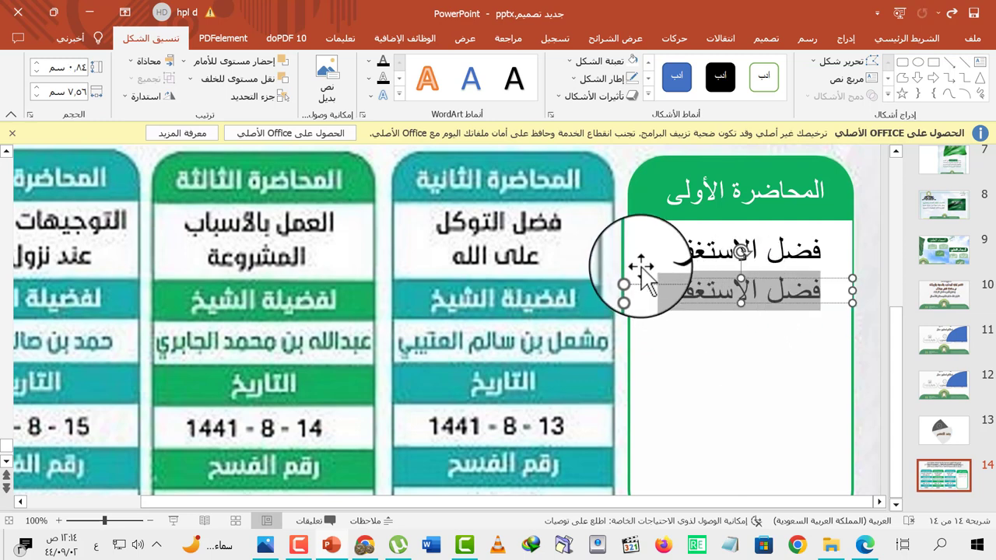
# Step: Fill the copied box with the poster's green using the eyedropper and move it into place
pyautogui.click(619, 60)
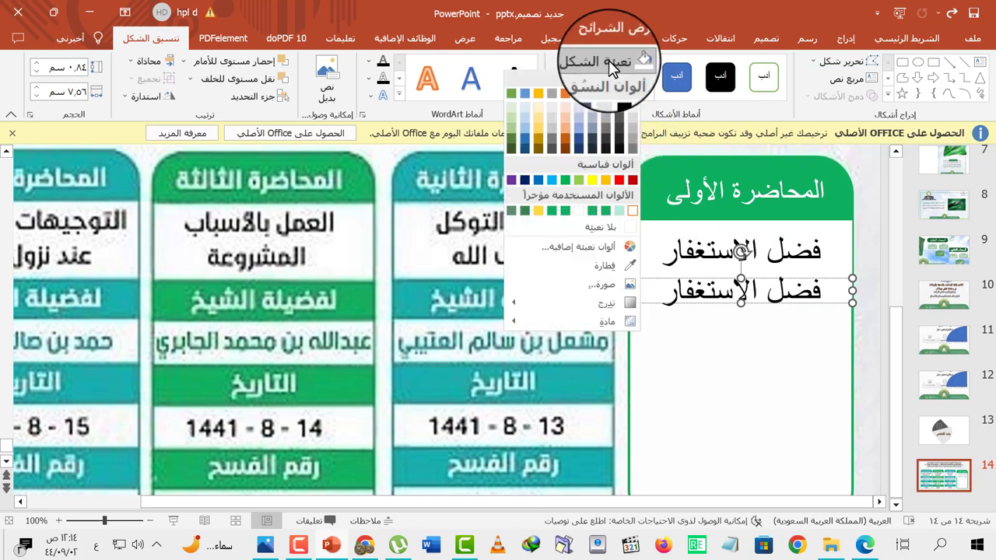
pyautogui.click(615, 280)
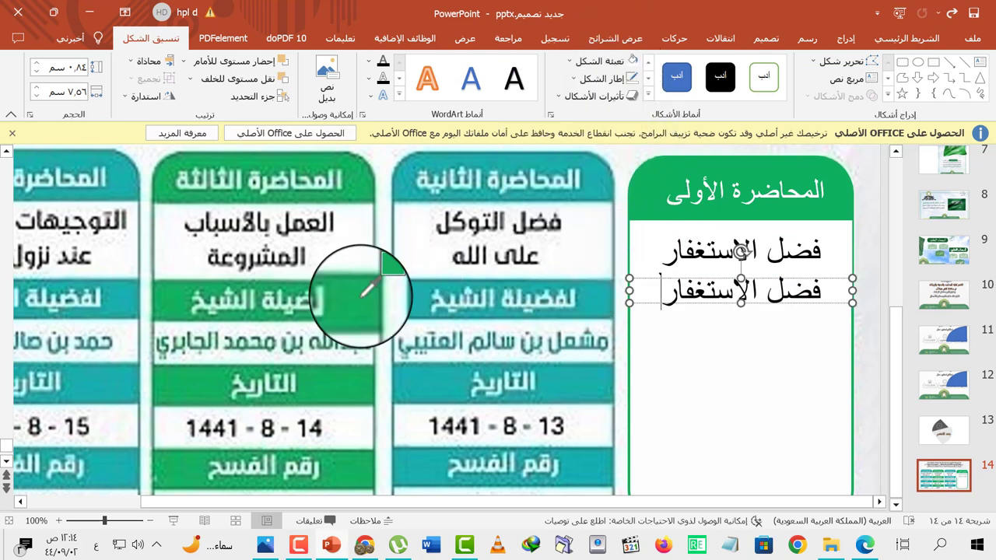
pyautogui.click(361, 295)
pyautogui.moveTo(741, 304); pyautogui.dragTo(749, 321)
pyautogui.write('لفضيلة الشيخ')
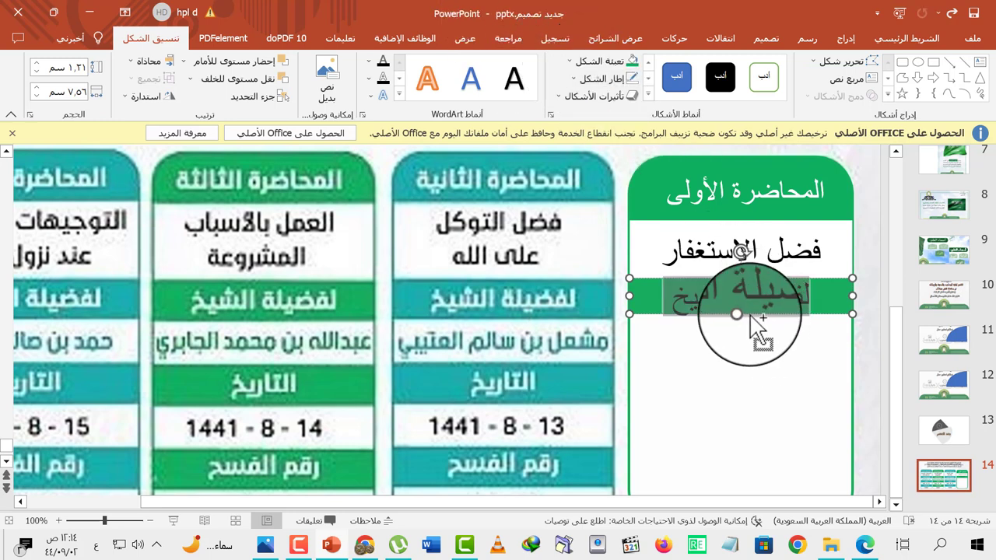
# Step: Turn the لفضيلة الشيخ bar's text white on its green fill and check the result
pyautogui.click(610, 60)
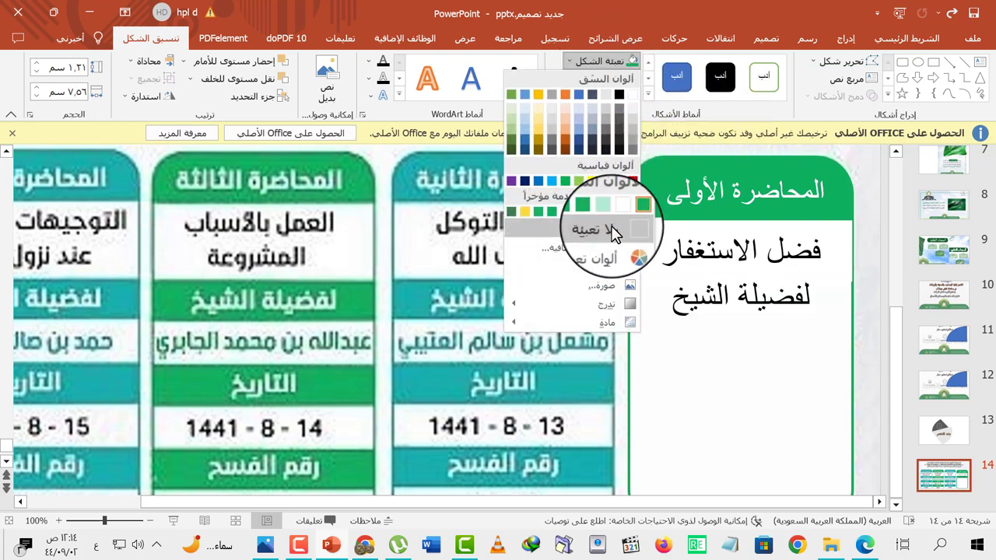
pyautogui.click(377, 50)
pyautogui.click(372, 61)
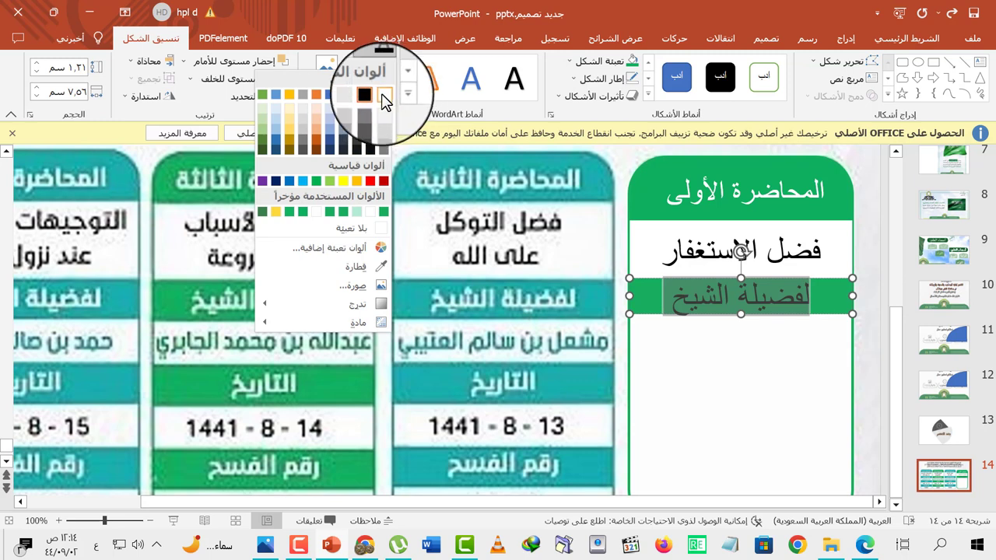
pyautogui.click(384, 117)
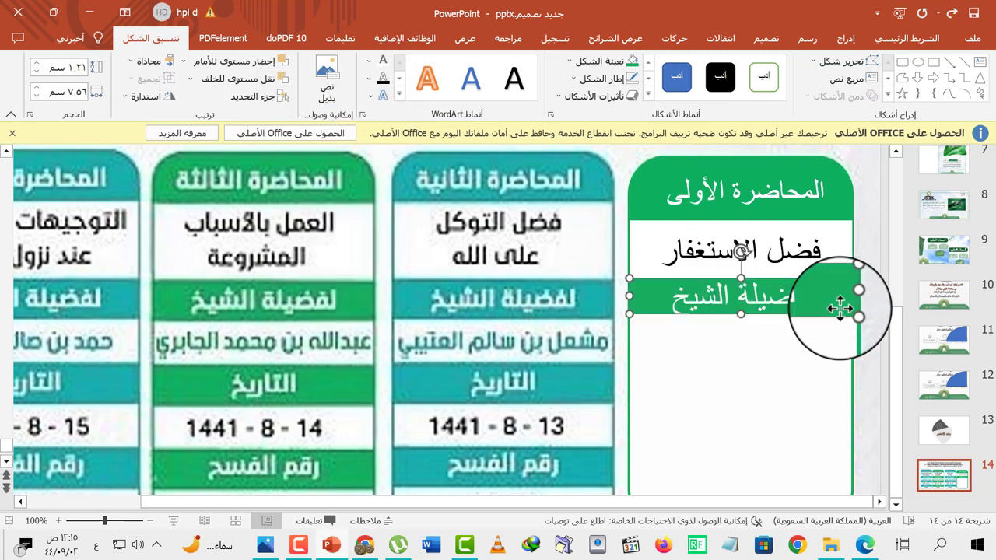
pyautogui.click(745, 320)
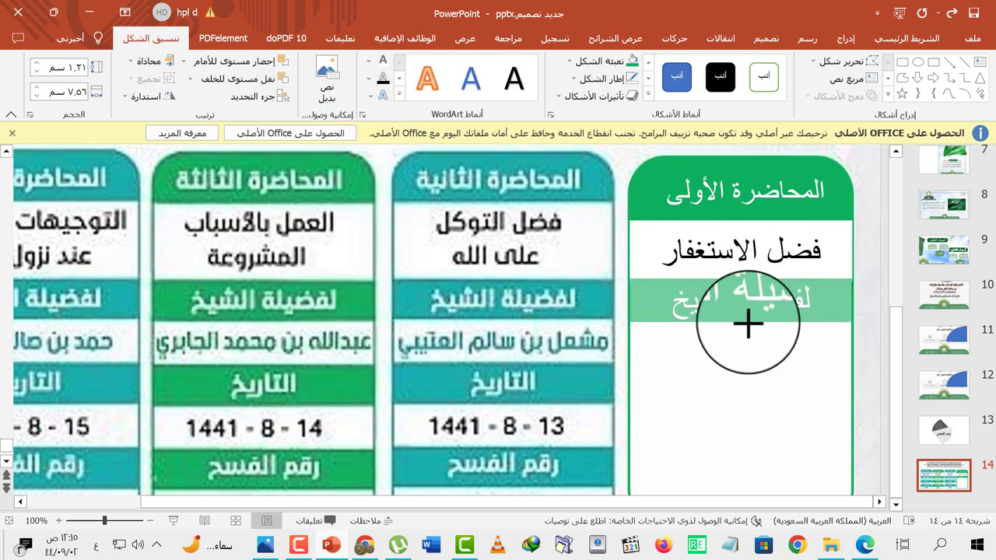
pyautogui.click(749, 326)
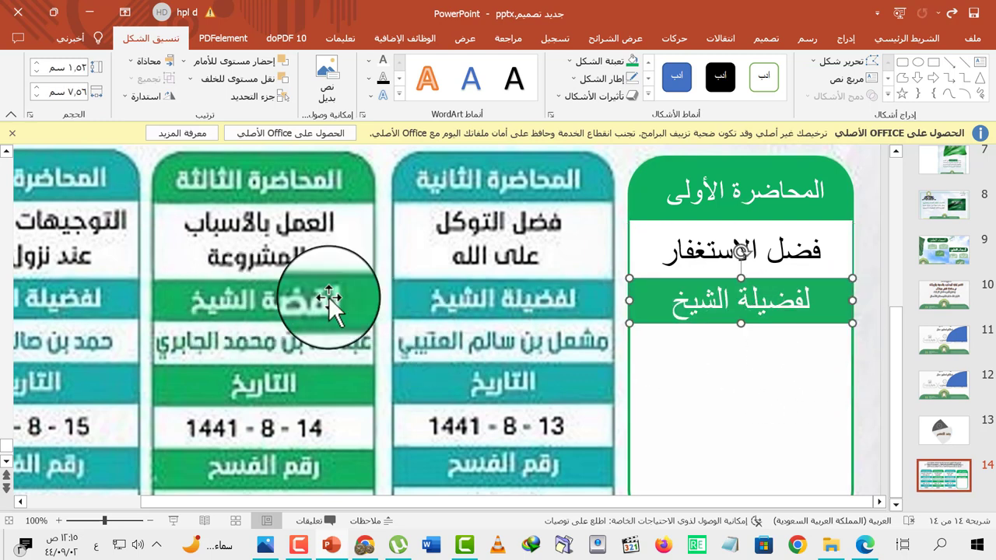
pyautogui.tripleClick(755, 297)
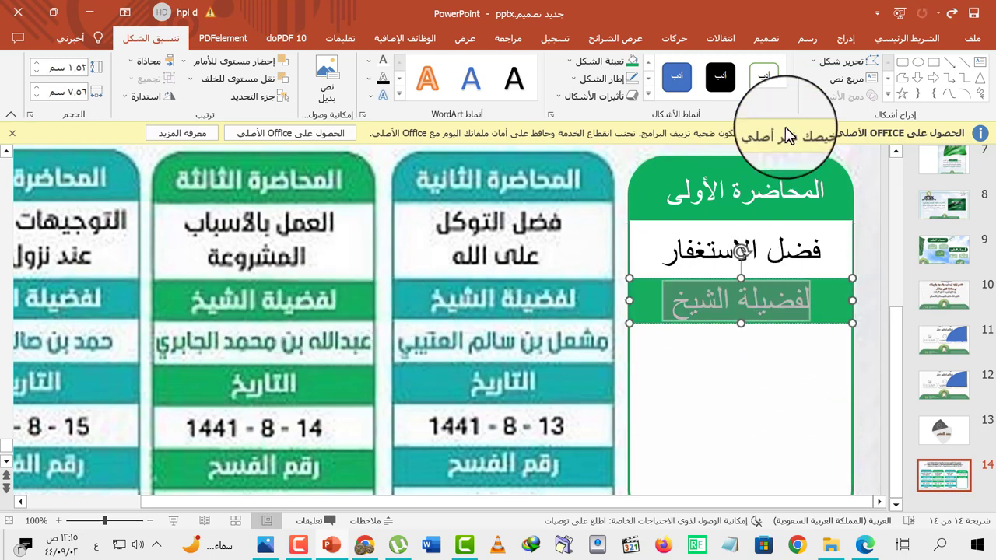
pyautogui.click(910, 36)
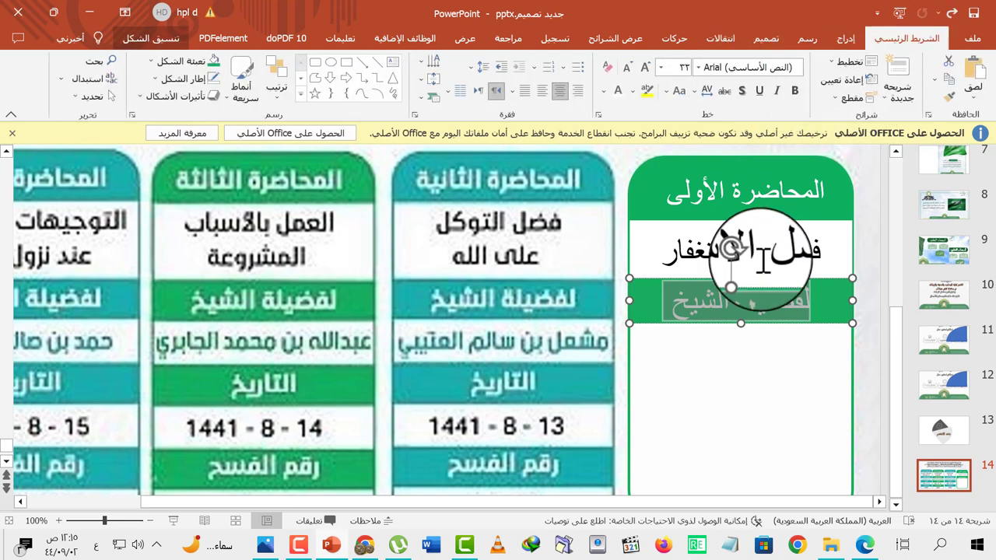
pyautogui.click(757, 321)
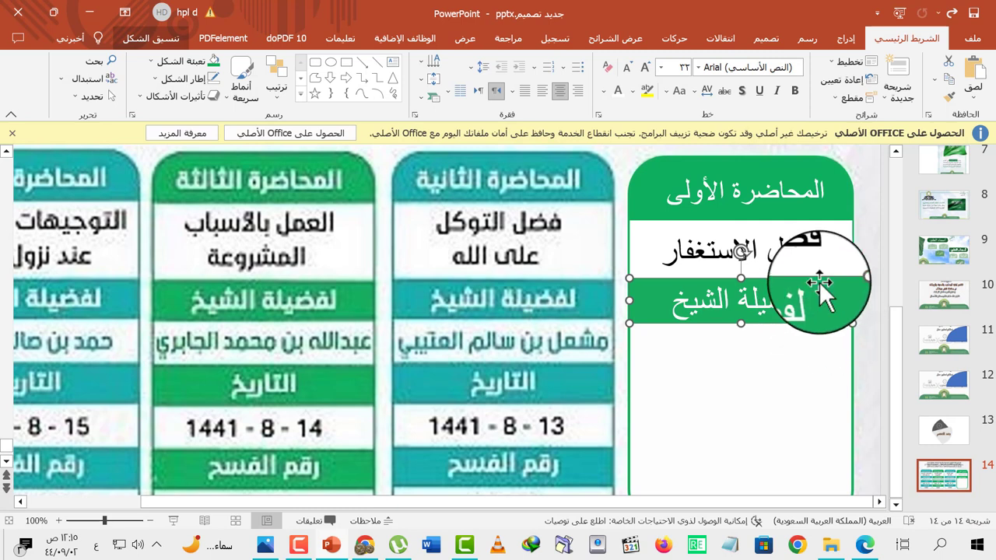
# Step: Place a copy of the لفضيلة الشيخ bar below it and fill it white with the eyedropper
pyautogui.click(837, 318)
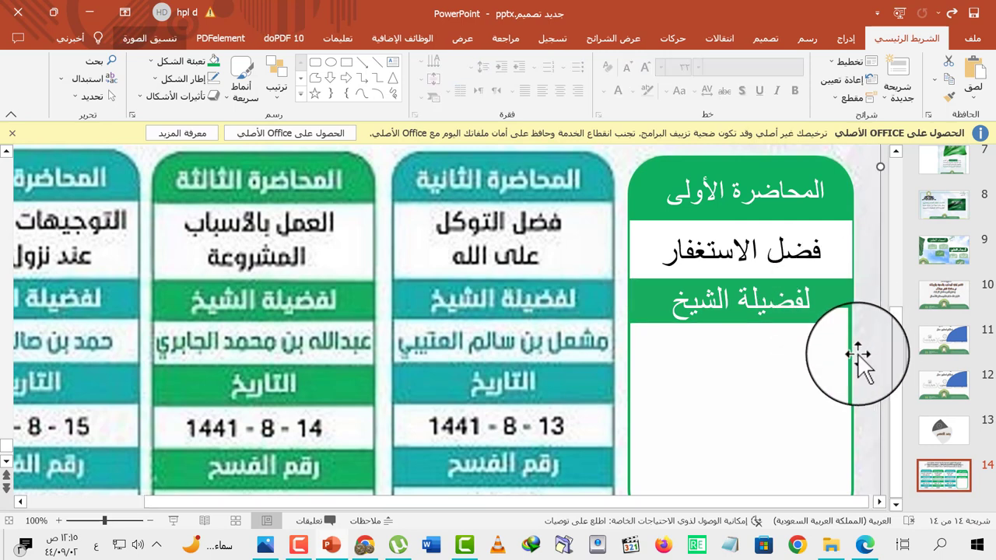
pyautogui.click(823, 306)
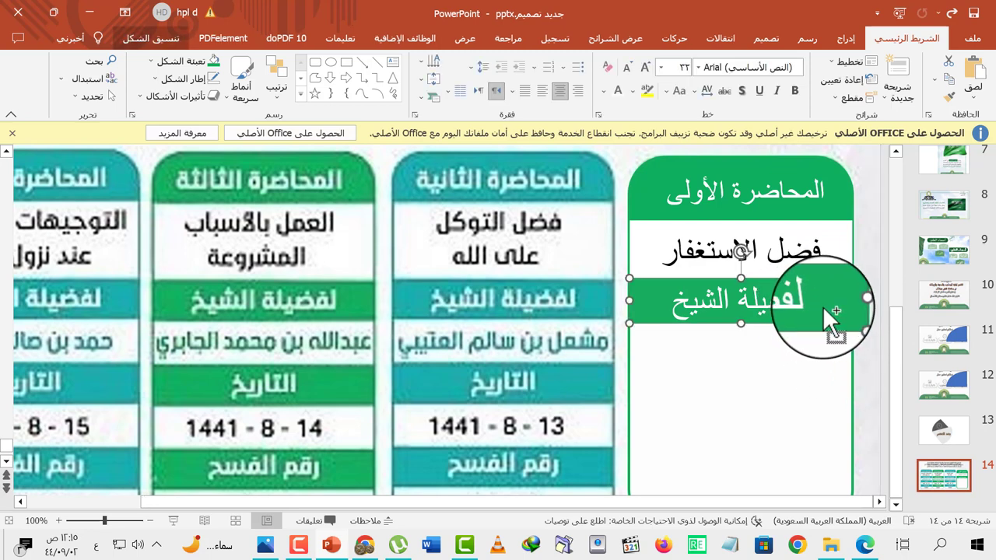
pyautogui.moveTo(822, 305); pyautogui.dragTo(821, 350)
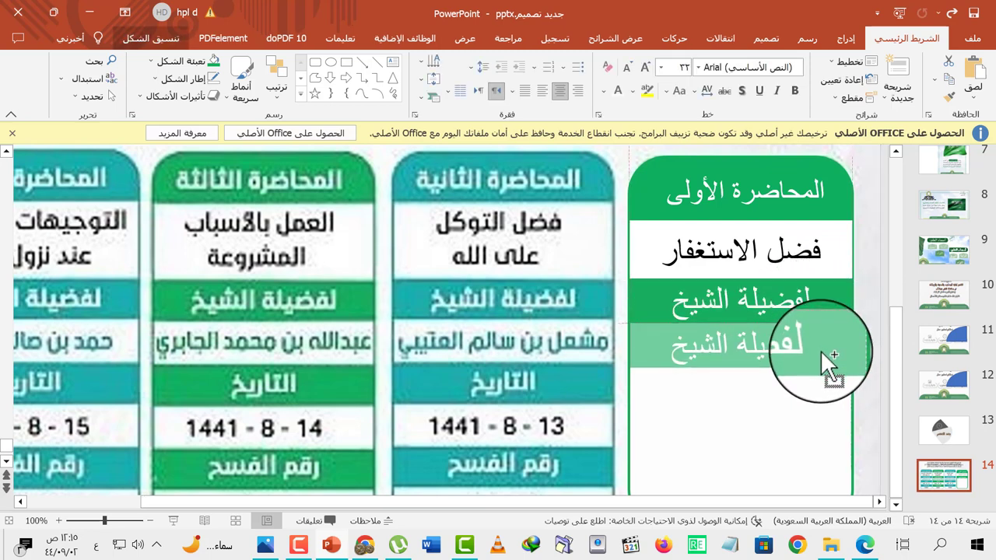
pyautogui.moveTo(821, 351); pyautogui.dragTo(826, 354)
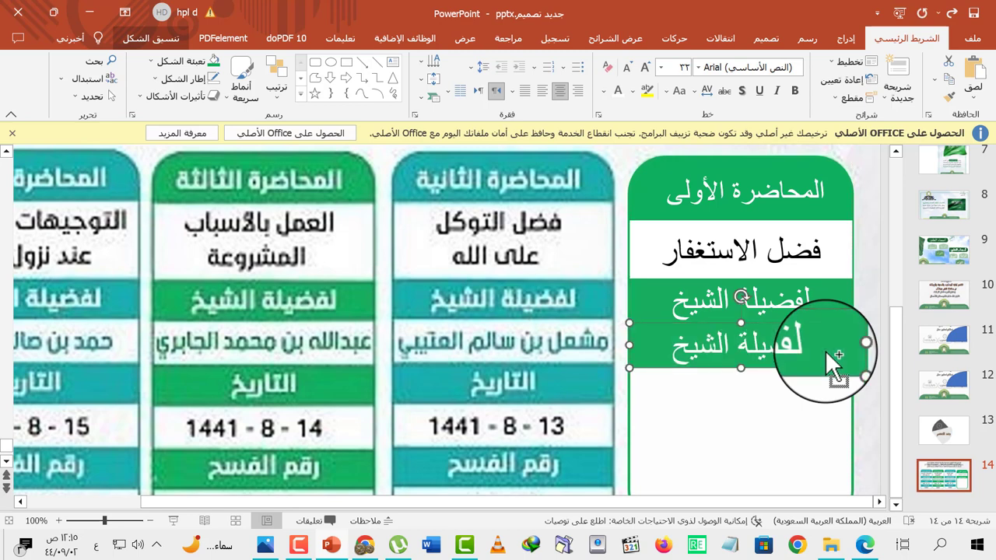
pyautogui.click(150, 38)
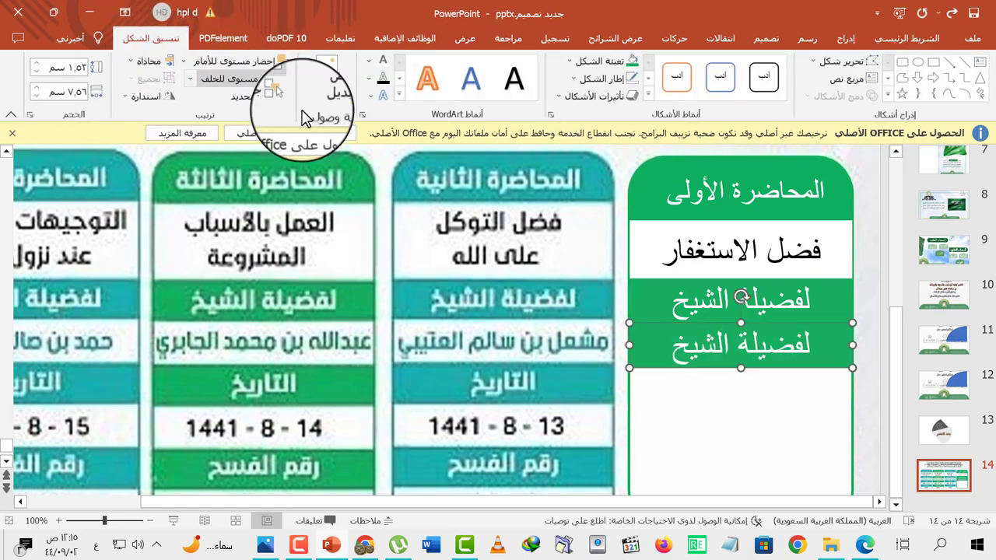
pyautogui.click(602, 61)
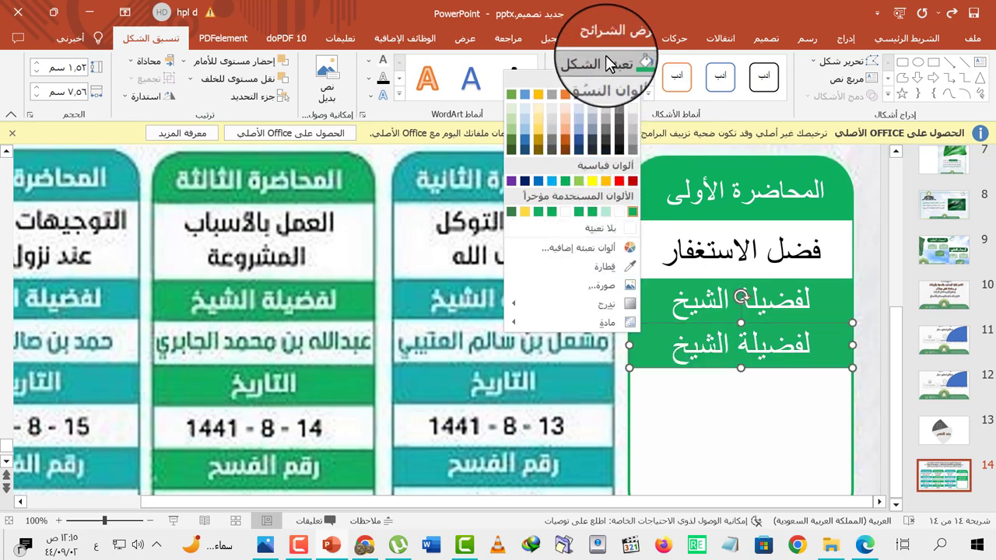
pyautogui.click(605, 56)
pyautogui.click(606, 55)
pyautogui.click(605, 266)
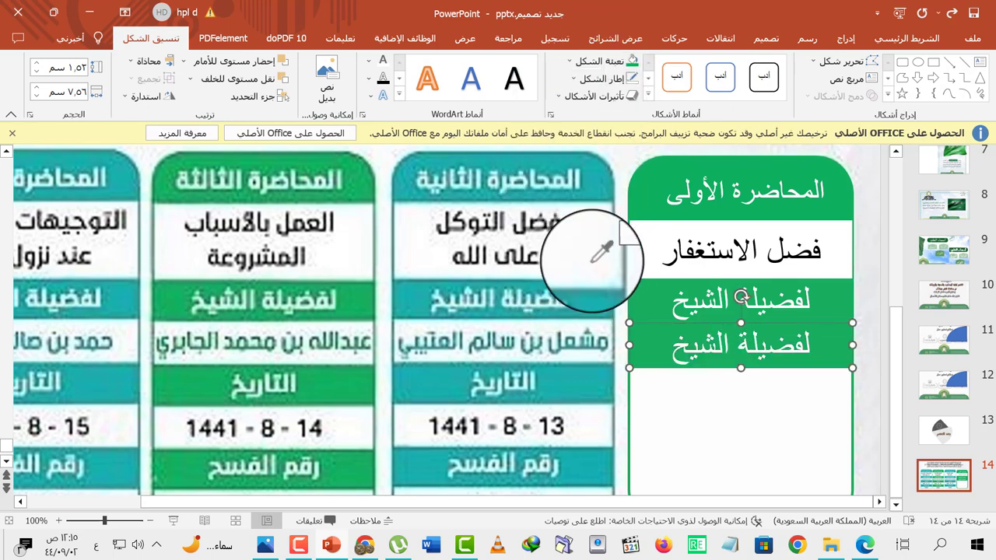
pyautogui.click(596, 257)
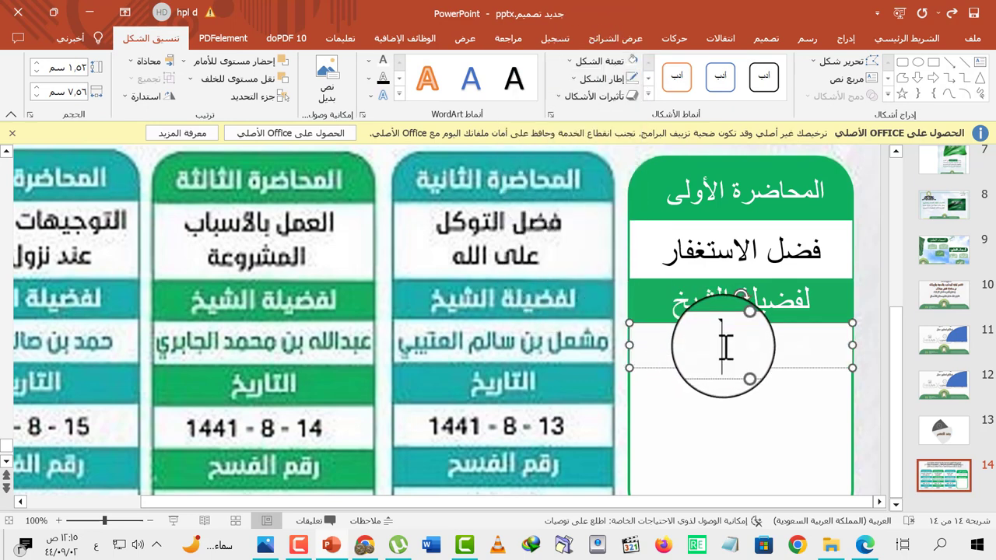
pyautogui.hotkey('ctrl', 'v')
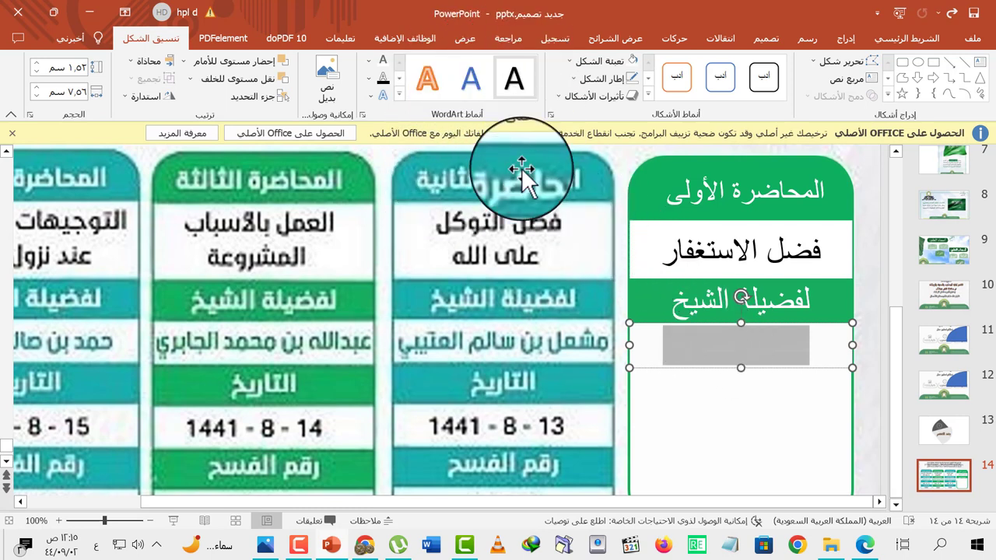
# Step: Make the copy's text green with the Text Fill eyedropper, undoing a stray dark-green fill
pyautogui.click(605, 59)
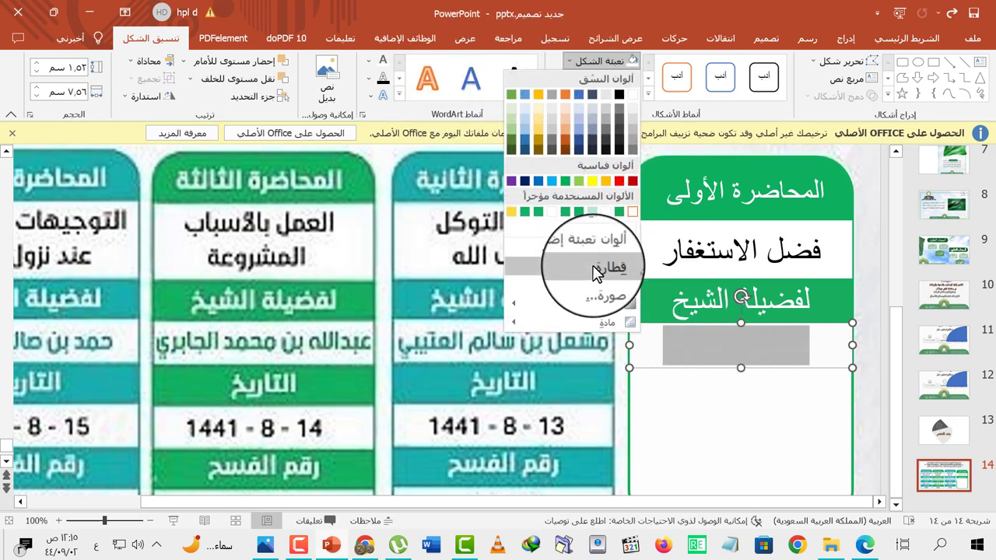
pyautogui.click(596, 269)
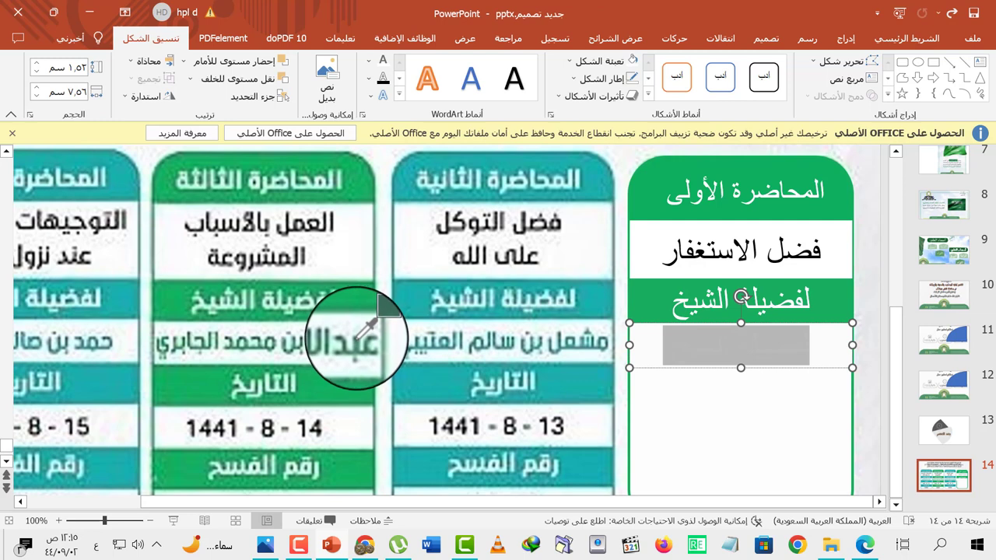
pyautogui.click(357, 337)
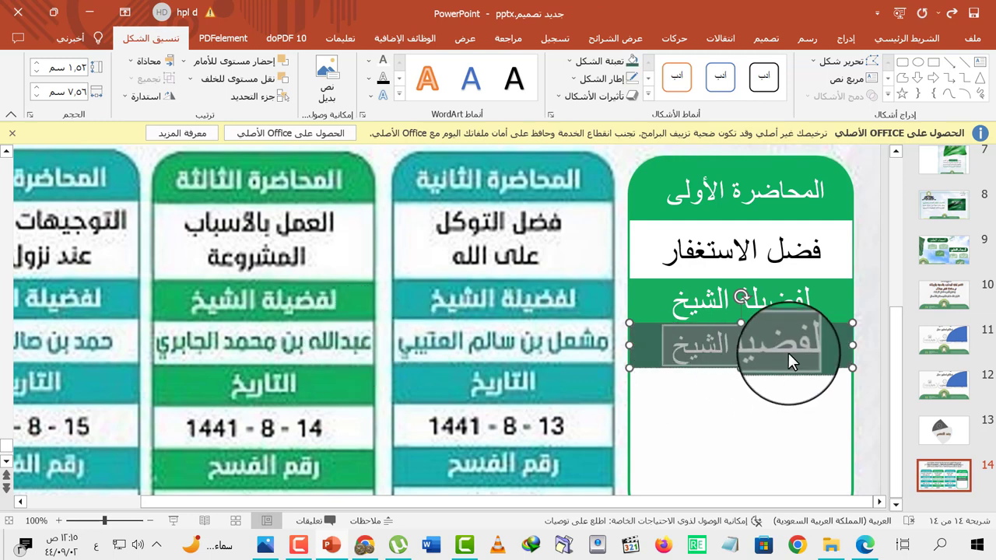
pyautogui.hotkey('ctrl', 'z')
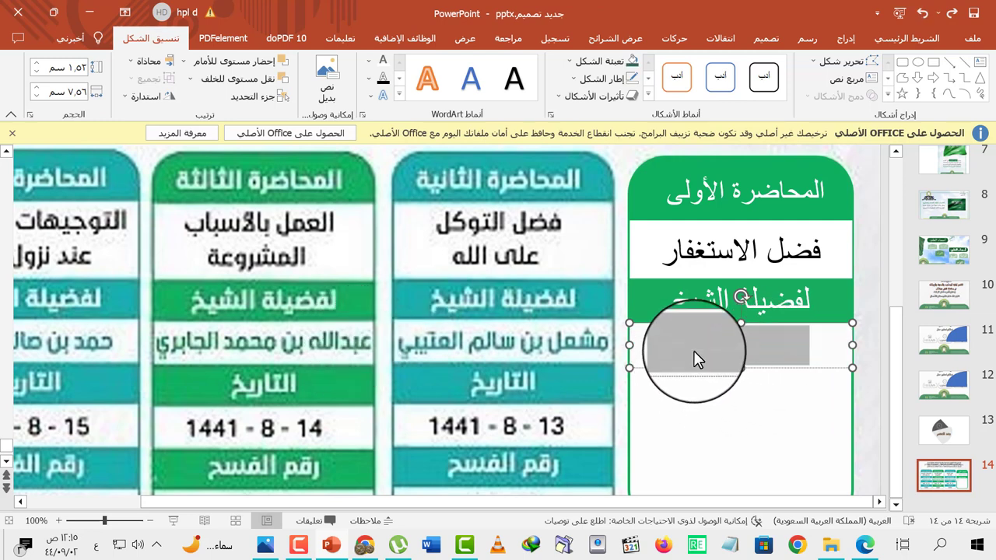
pyautogui.click(367, 60)
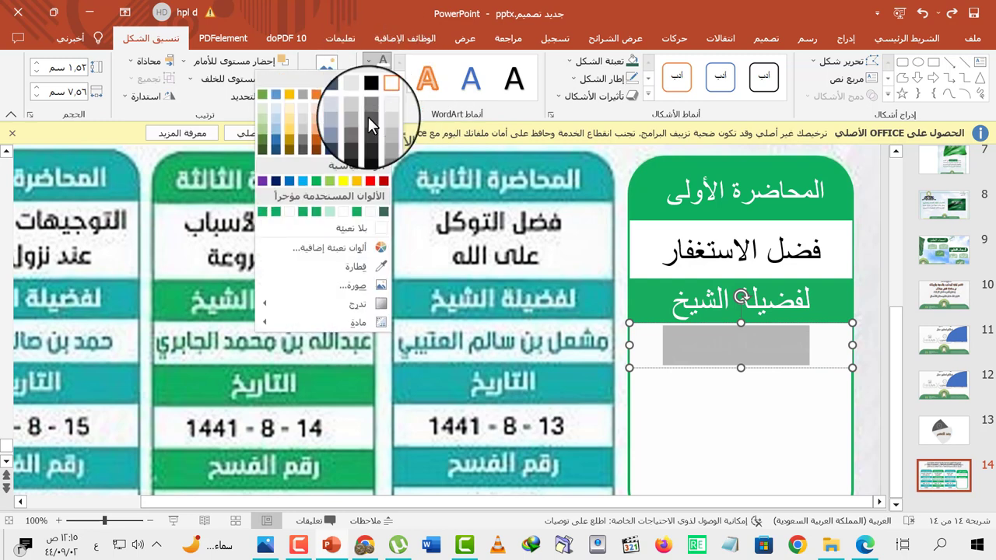
pyautogui.click(366, 266)
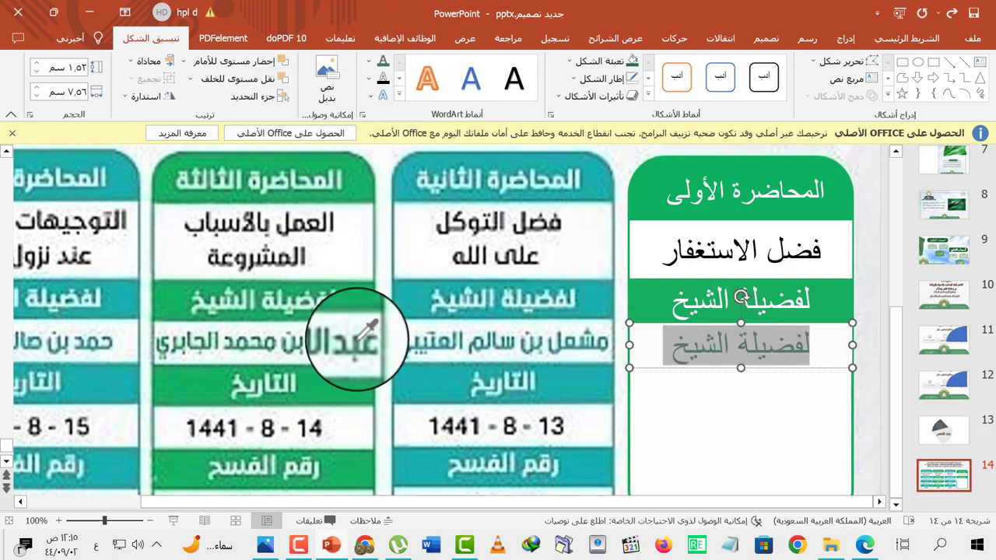
pyautogui.click(359, 336)
pyautogui.click(764, 351)
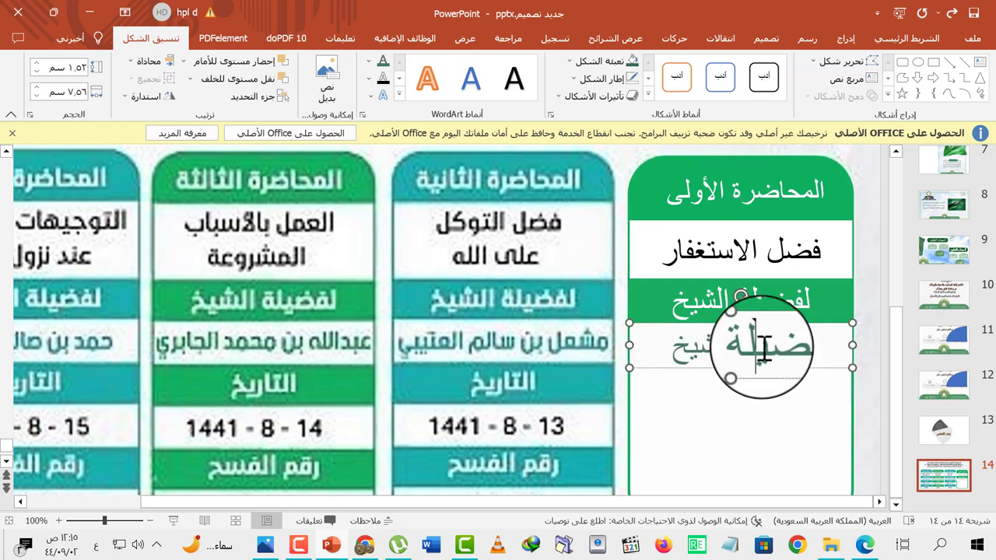
# Step: Replace the white box's text with the lecturer's full name, shrunk to fit one line
pyautogui.hotkey('ctrl', 'a')
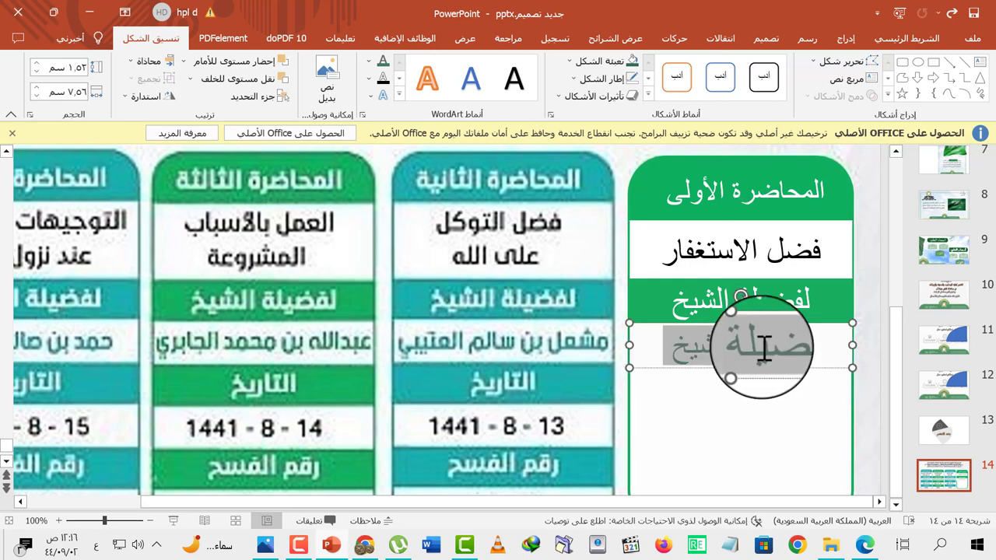
pyautogui.write('عبدالله بن محمد')
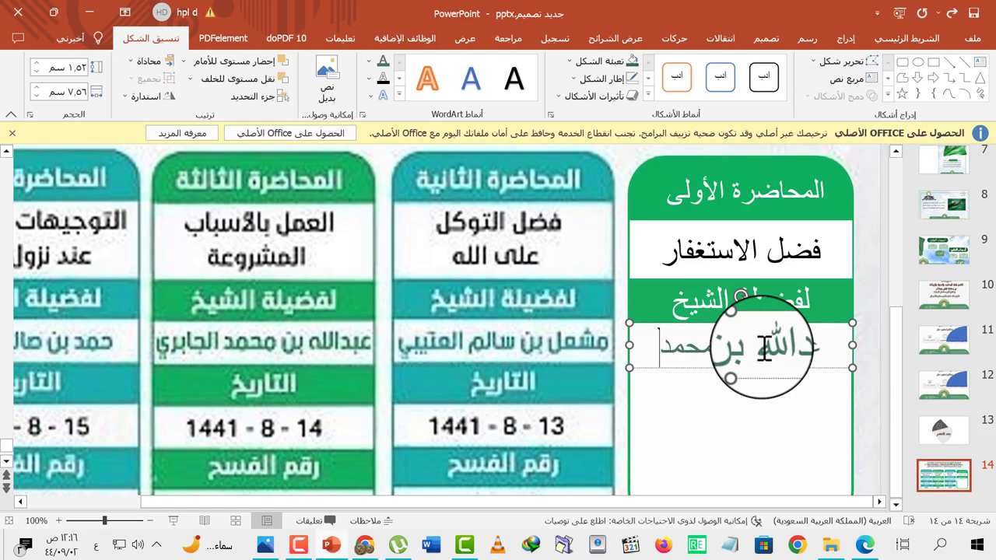
pyautogui.write('جابري')
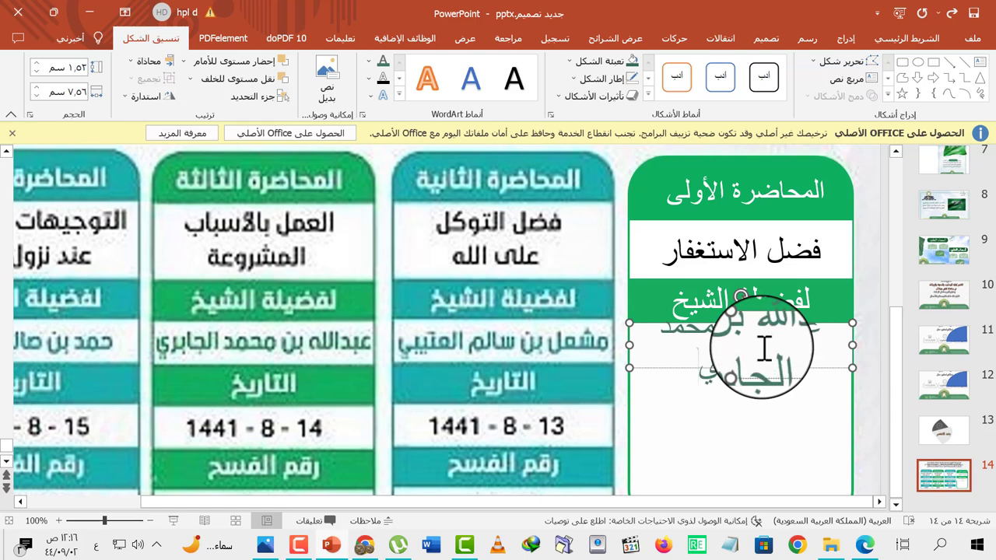
pyautogui.hotkey('ctrl', 'a')
pyautogui.press('ctrl+shift+less')
pyautogui.press('ctrl+shift+less')
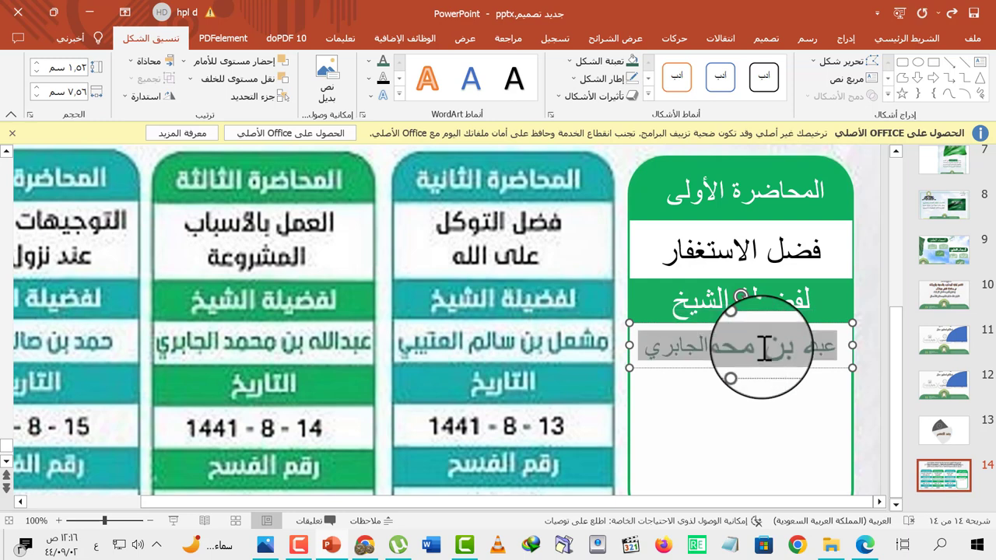
pyautogui.press('Escape')
pyautogui.scroll(-1, 778, 423)
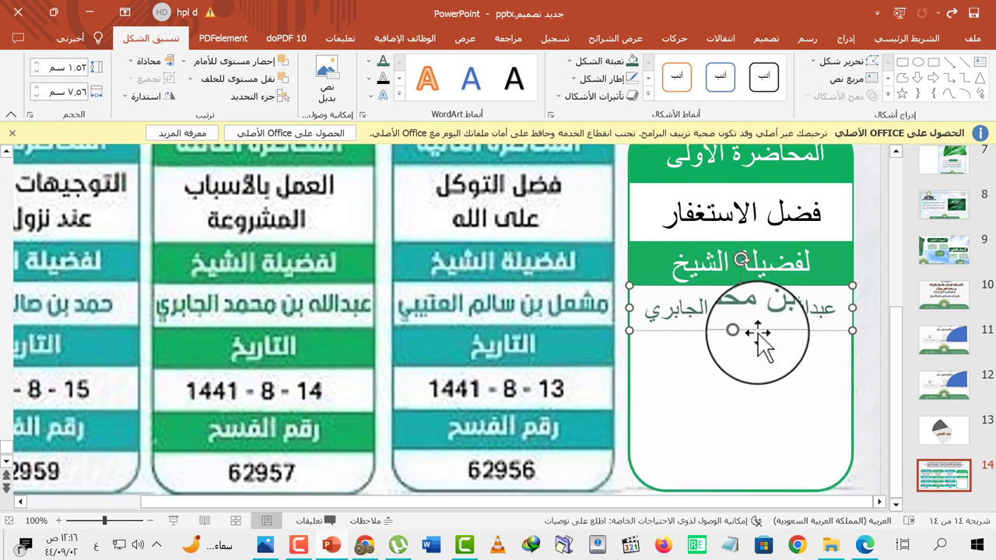
# Step: Copy the green bar beneath the name, relabel it التاريخ and shorten it
pyautogui.click(819, 256)
pyautogui.moveTo(827, 268); pyautogui.dragTo(826, 354)
pyautogui.tripleClick(771, 348)
pyautogui.write('التار')
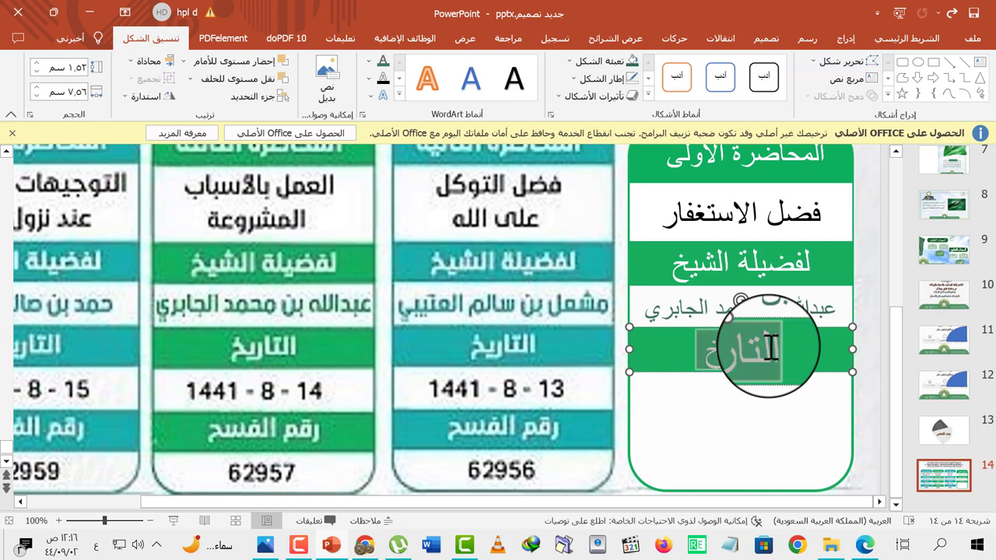
pyautogui.write('يخ')
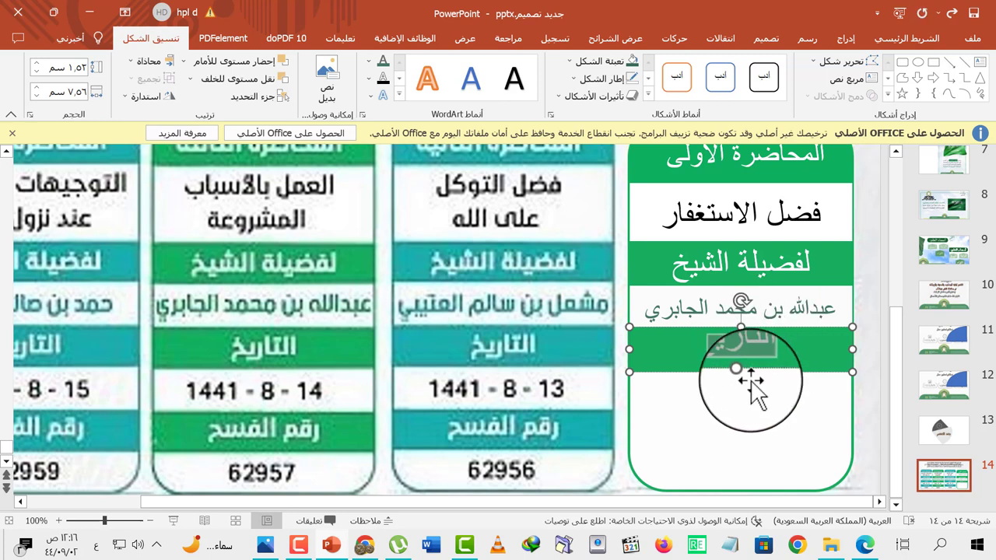
pyautogui.moveTo(768, 342)
pyautogui.mouseDown()
pyautogui.moveTo(740, 360)
pyautogui.moveTo(792, 389)
pyautogui.moveTo(799, 345)
pyautogui.mouseUp()
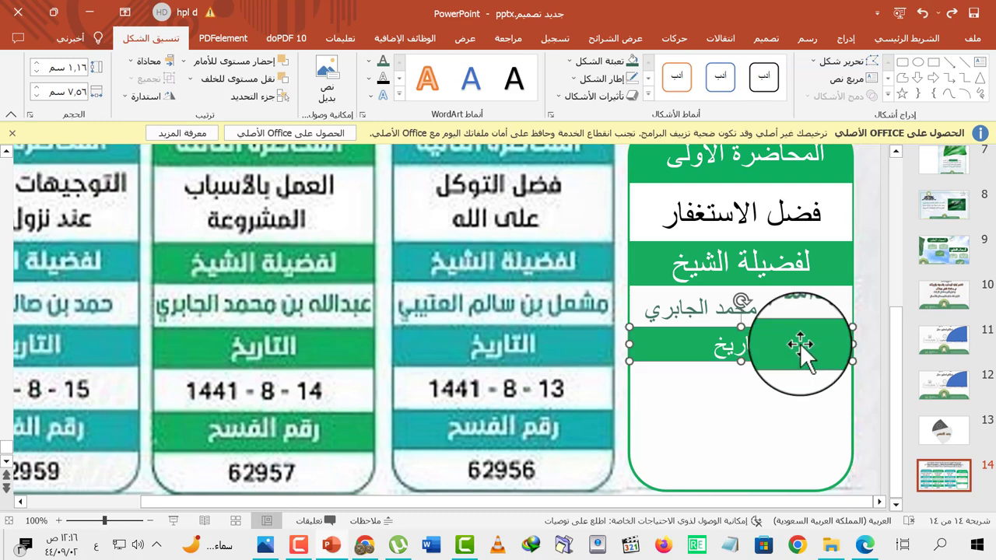
# Step: Copy the name box below التاريخ and enter the date ١٤٤٤/٨/١٥
pyautogui.click(756, 305)
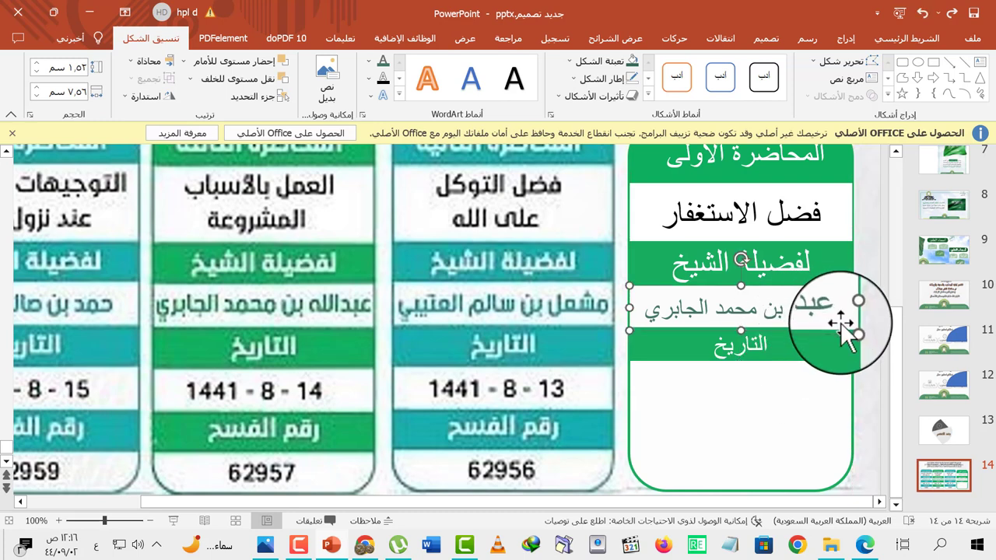
pyautogui.moveTo(842, 320); pyautogui.dragTo(841, 398)
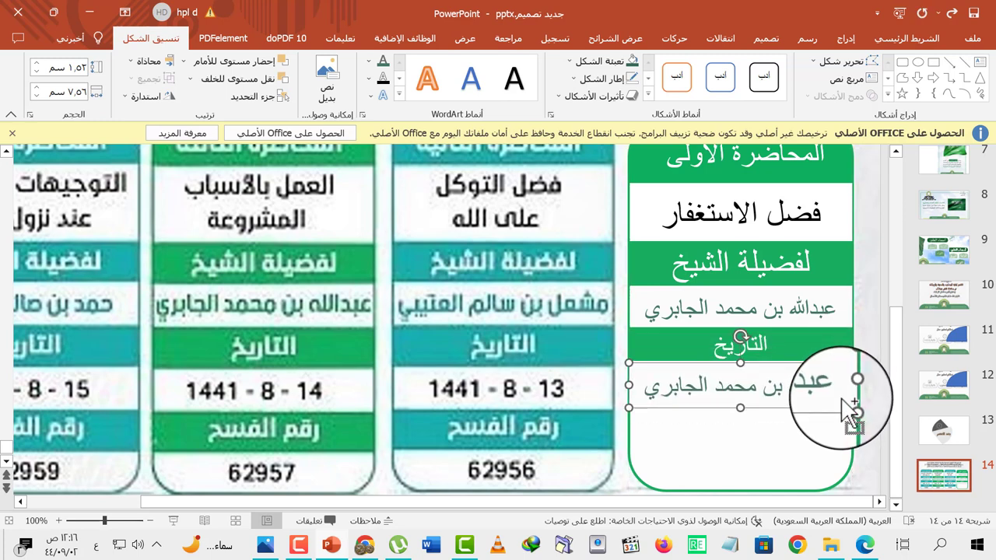
pyautogui.moveTo(841, 398); pyautogui.dragTo(841, 398)
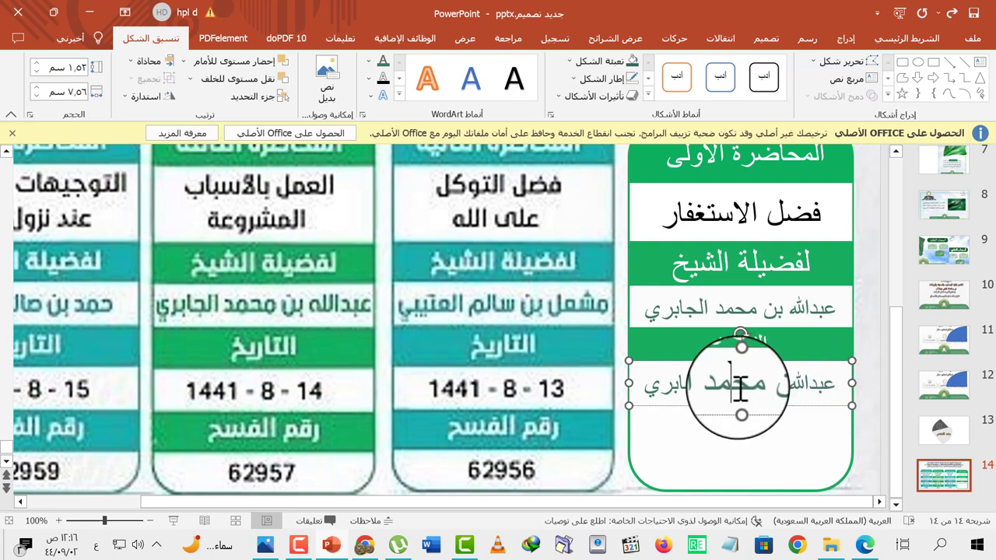
pyautogui.tripleClick(740, 389)
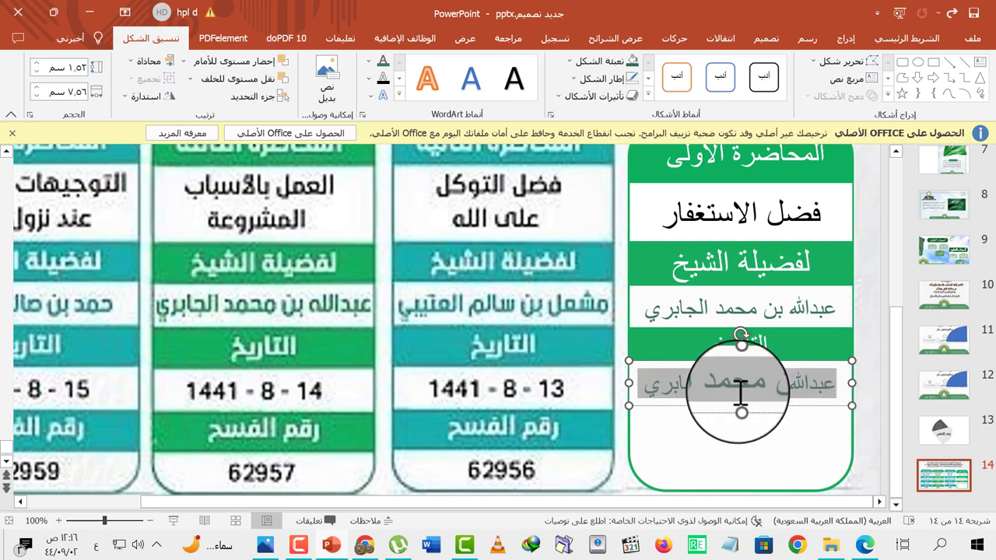
pyautogui.write('١٤٤٤/٨/١')
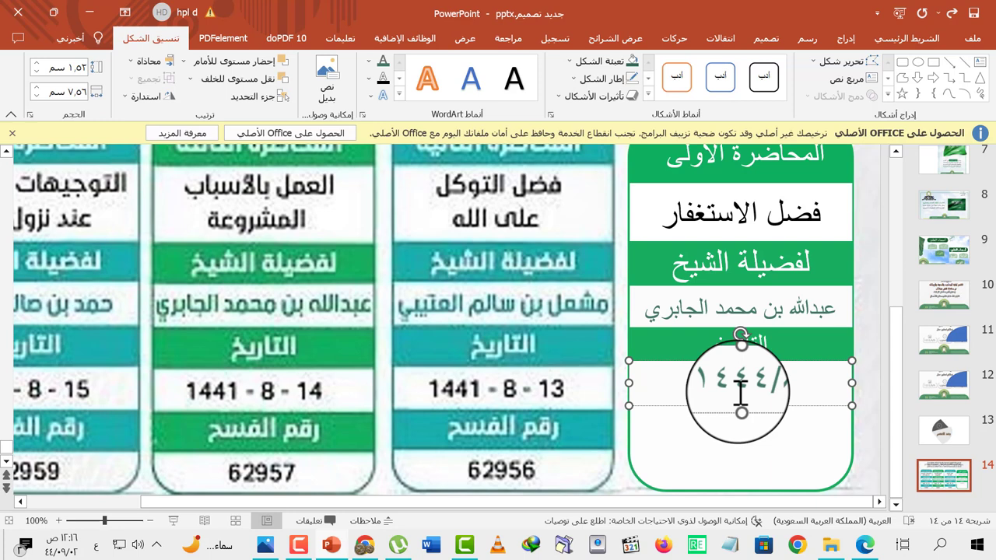
pyautogui.write('٥')
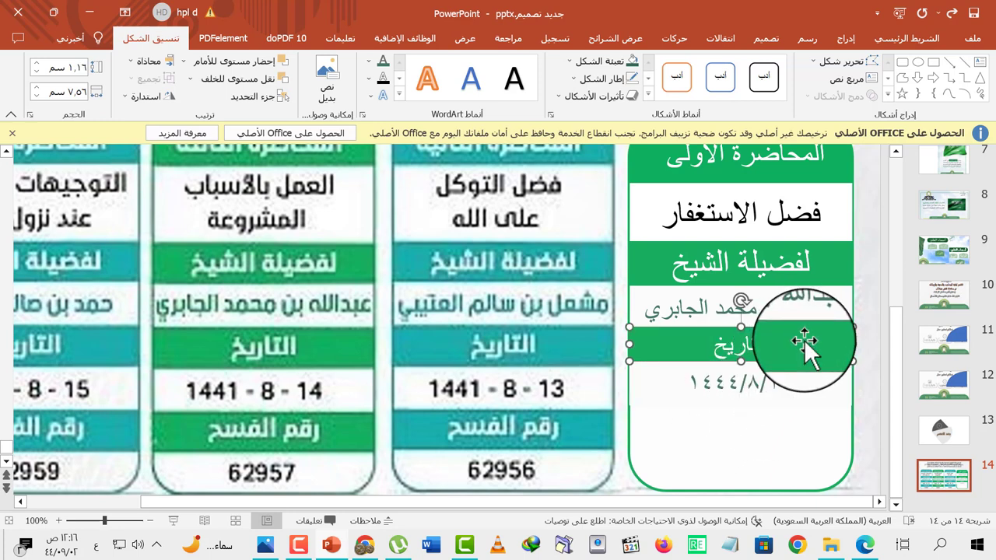
# Step: Copy the green bar further down as the رقم الفسح heading and add a date-row copy beneath it
pyautogui.moveTo(801, 344)
pyautogui.mouseDown()
pyautogui.moveTo(817, 444)
pyautogui.moveTo(802, 416)
pyautogui.mouseUp()
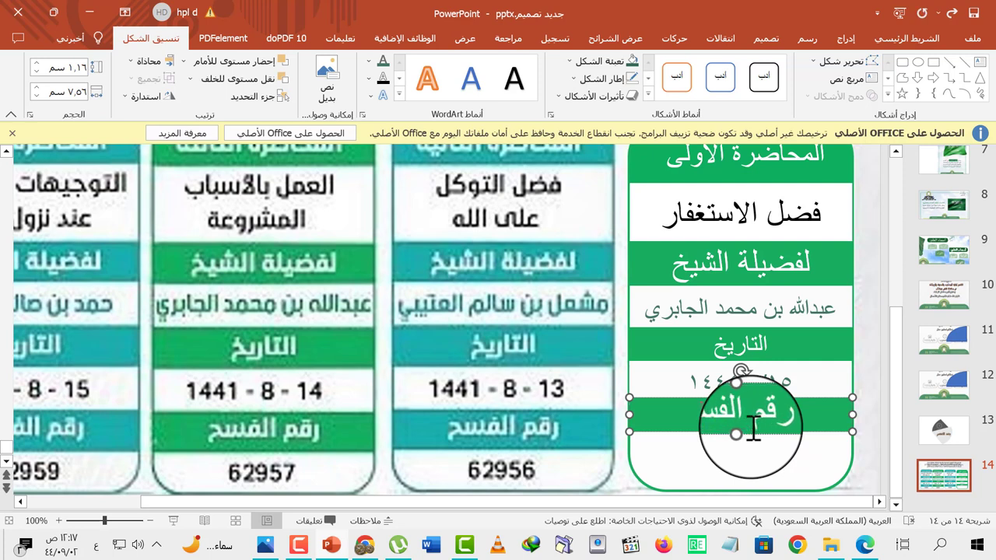
pyautogui.click(809, 415)
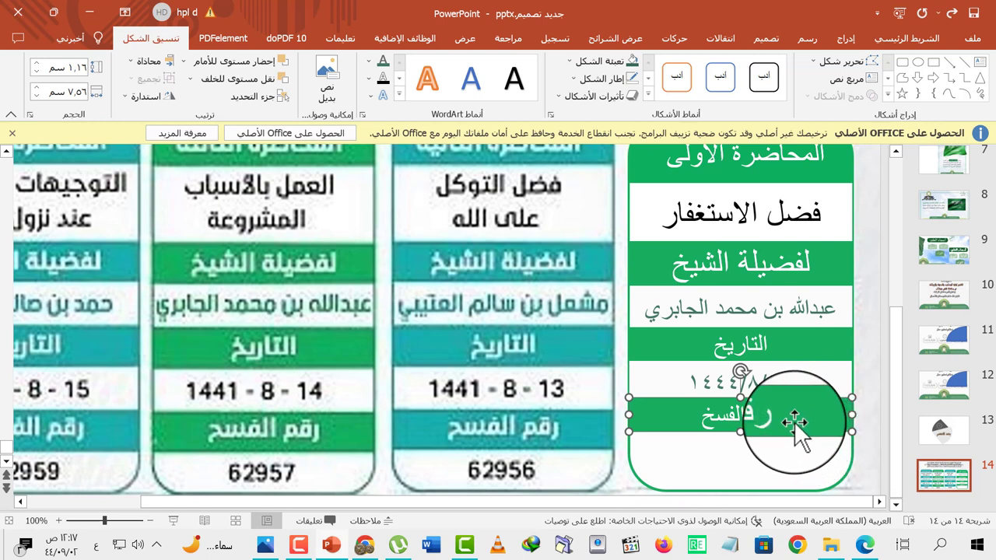
pyautogui.click(770, 381)
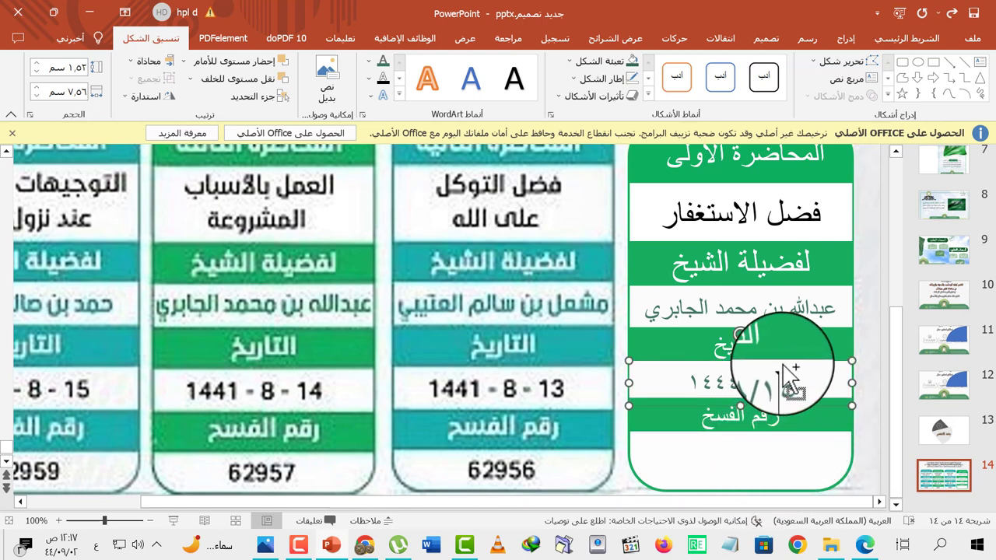
pyautogui.moveTo(782, 363); pyautogui.dragTo(788, 454)
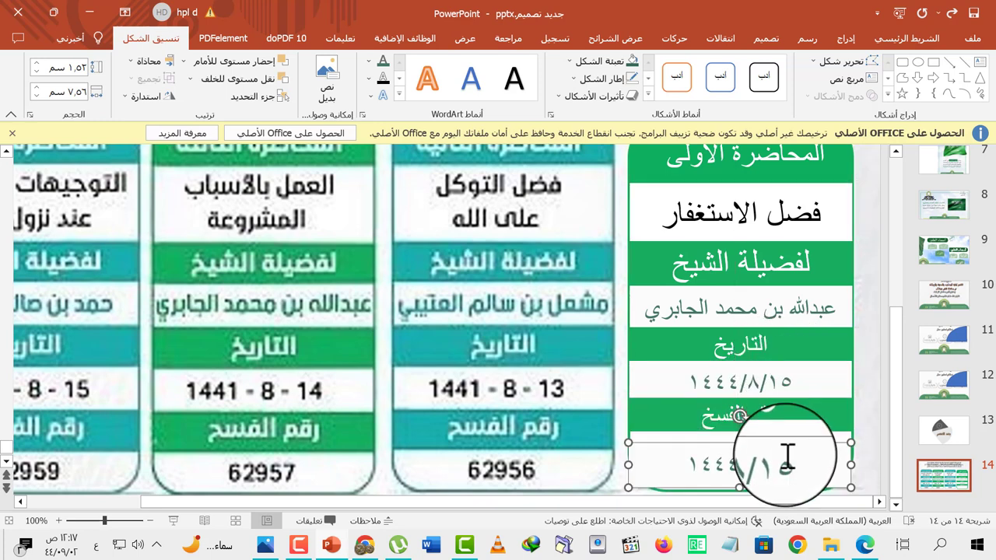
# Step: Give the bottom box no fill and replace its date with the number 654498
pyautogui.scroll(5, 788, 455)
pyautogui.scroll(5, 789, 459)
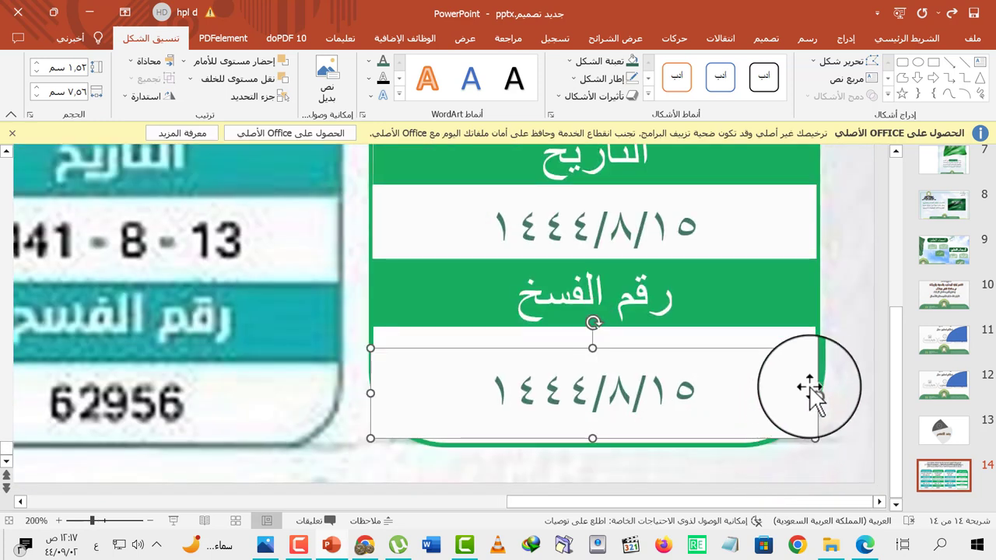
pyautogui.moveTo(792, 399)
pyautogui.mouseDown()
pyautogui.moveTo(701, 350)
pyautogui.moveTo(554, 421)
pyautogui.mouseUp()
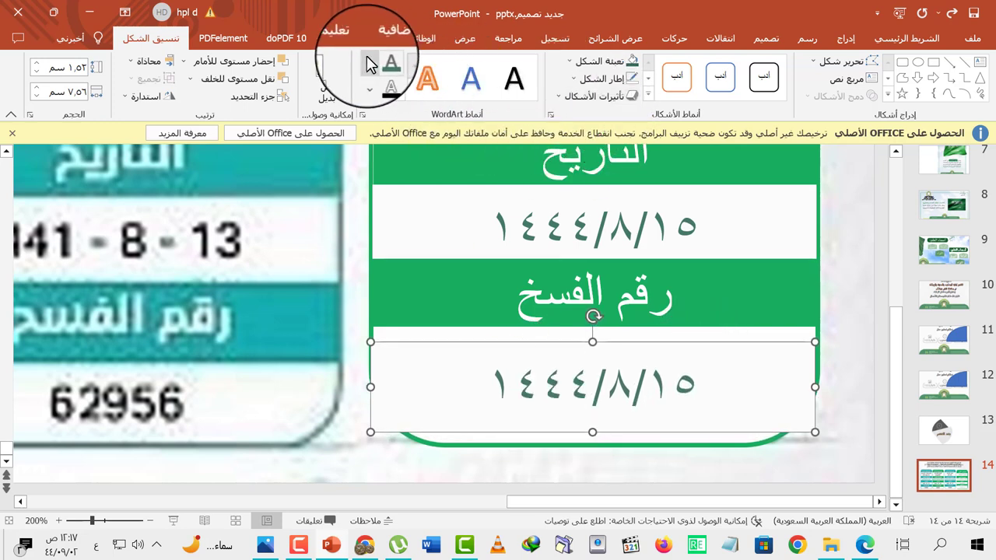
pyautogui.click(583, 64)
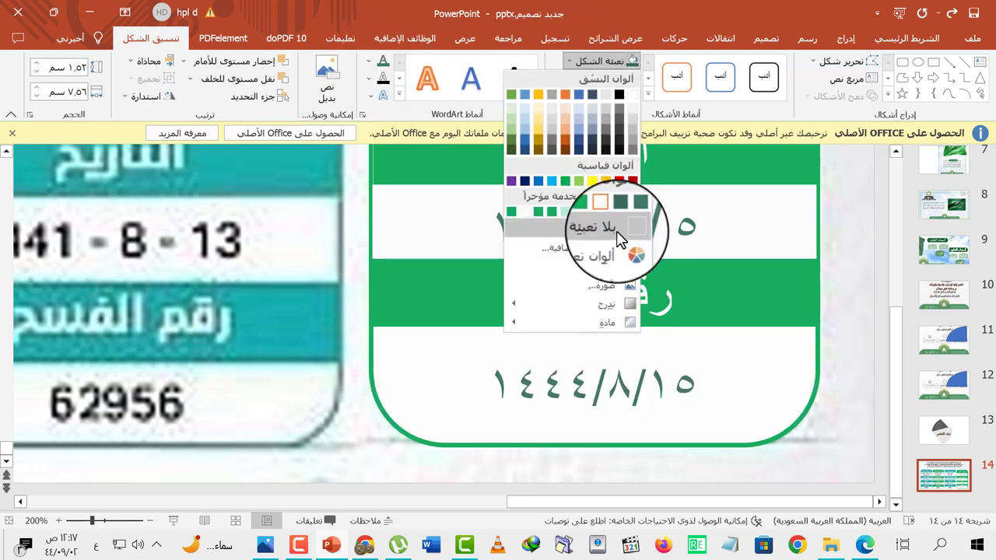
pyautogui.click(610, 229)
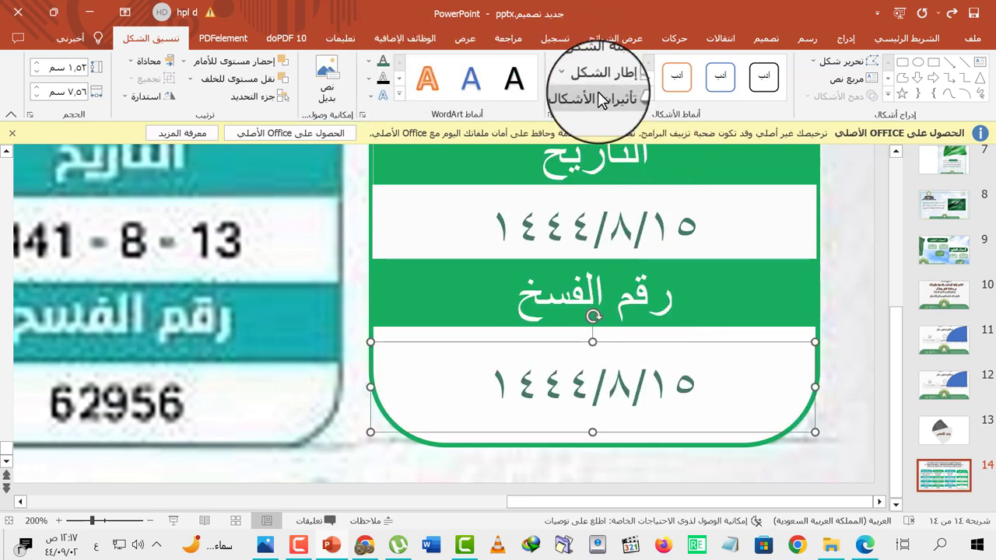
pyautogui.doubleClick(623, 365)
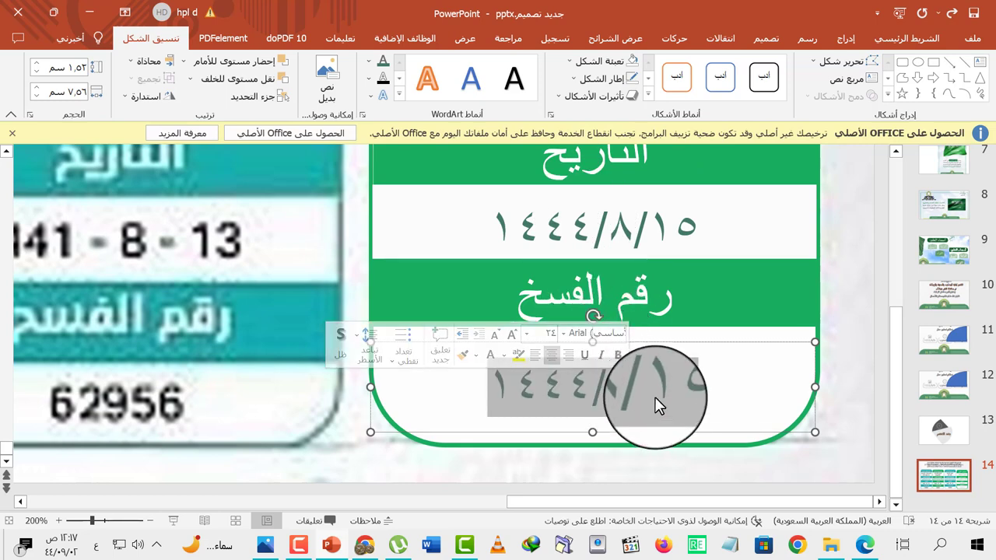
pyautogui.write('654498')
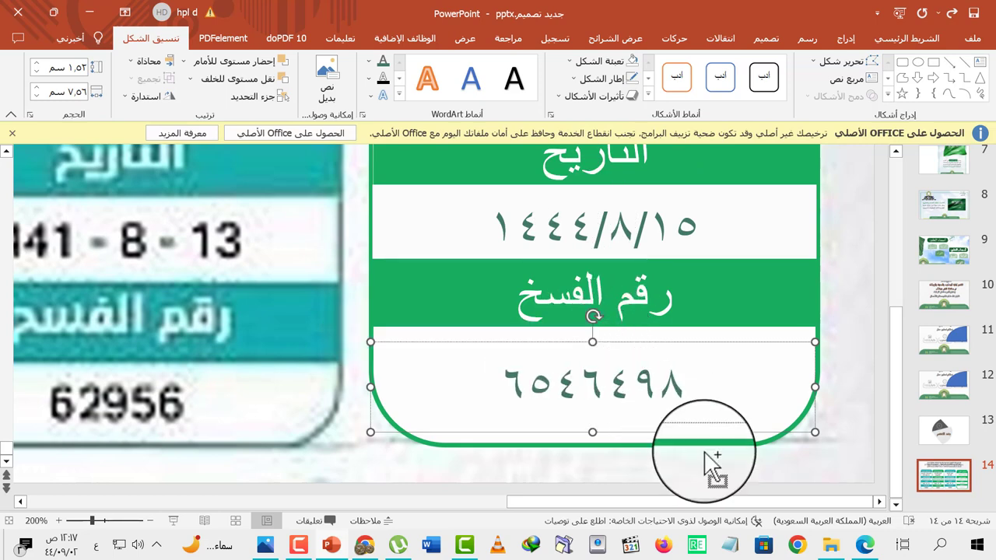
pyautogui.scroll(-5, 714, 466)
pyautogui.scroll(-3, 700, 397)
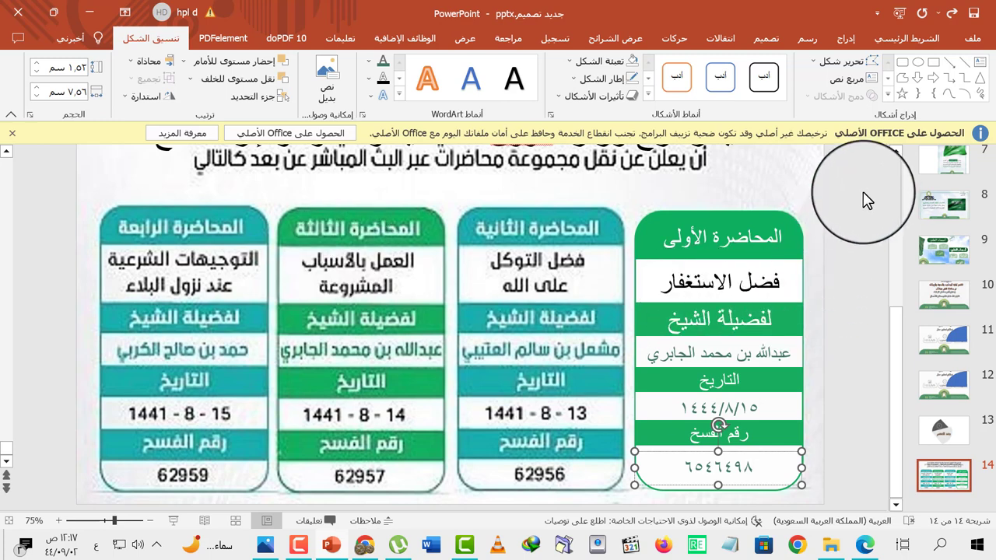
# Step: Duplicate the first card to its left, retitling it المحاضرة الثانية, topic فضل الصلاة, with the lecturer's surname changed
pyautogui.moveTo(863, 186); pyautogui.dragTo(612, 508)
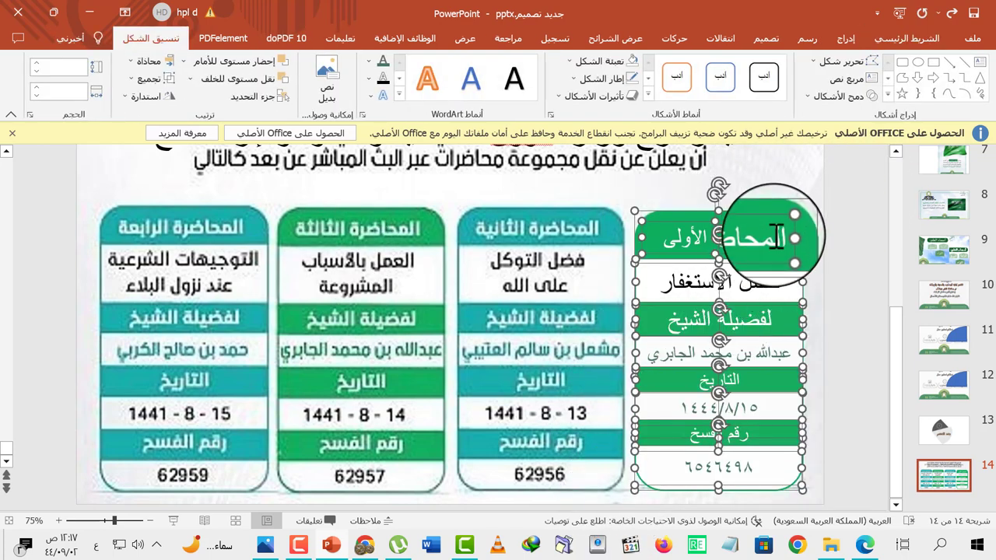
pyautogui.moveTo(783, 254)
pyautogui.mouseDown()
pyautogui.moveTo(645, 247)
pyautogui.moveTo(602, 252)
pyautogui.moveTo(604, 263)
pyautogui.moveTo(604, 254)
pyautogui.mouseUp()
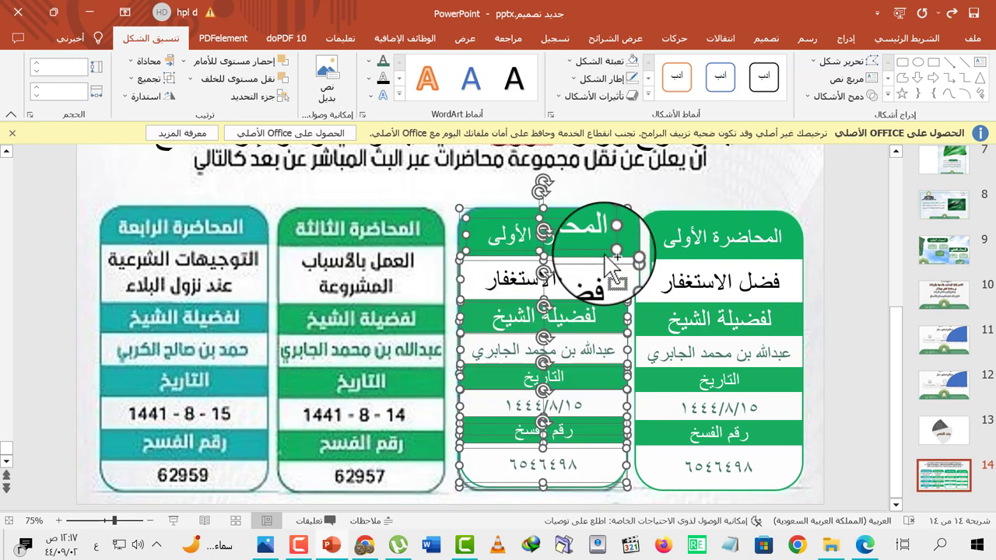
pyautogui.doubleClick(517, 239)
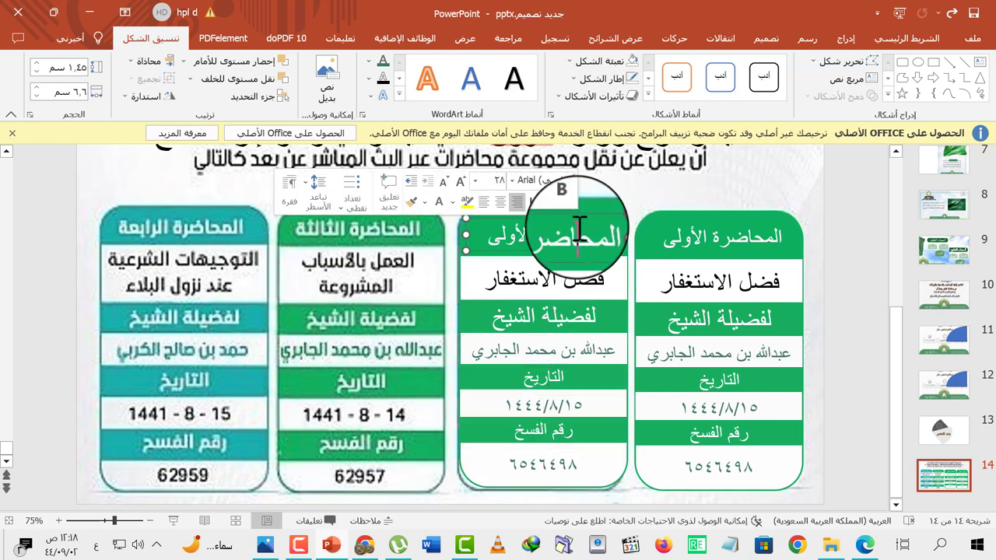
pyautogui.write('الثانية')
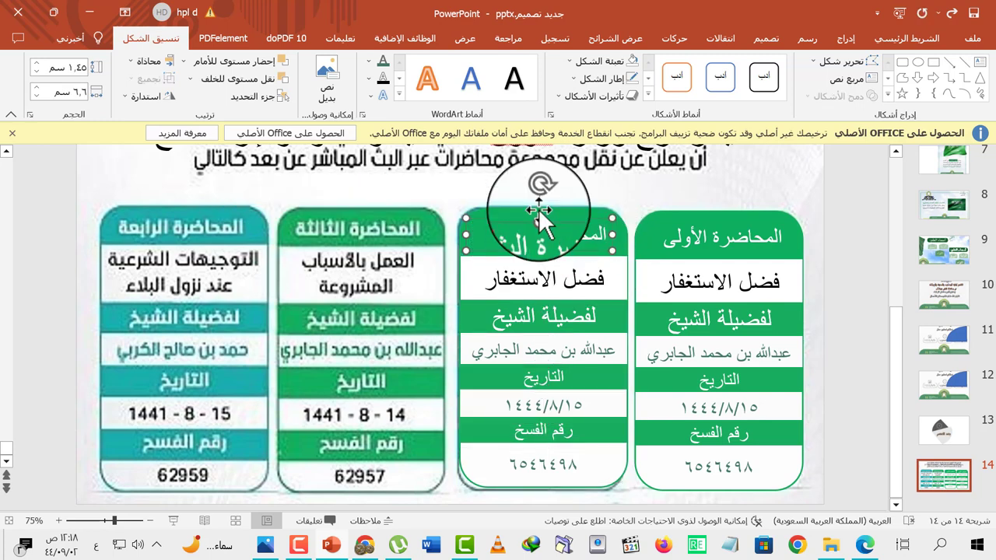
pyautogui.doubleClick(519, 279)
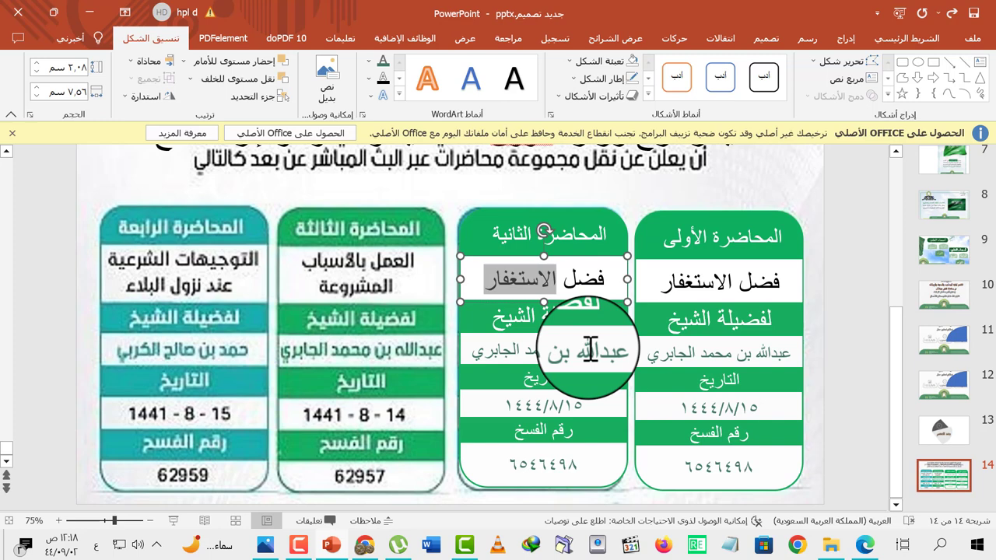
pyautogui.doubleClick(494, 354)
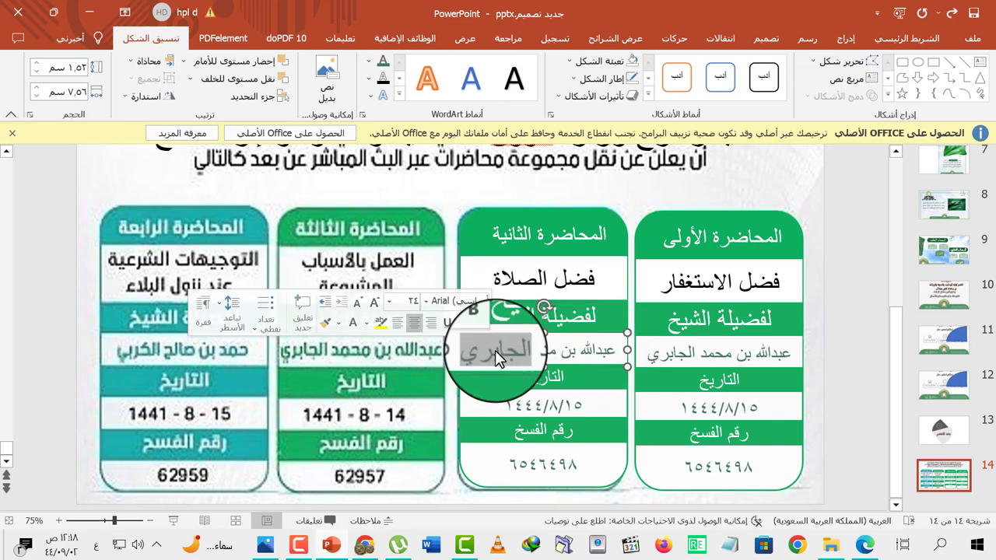
pyautogui.write('الفهد')
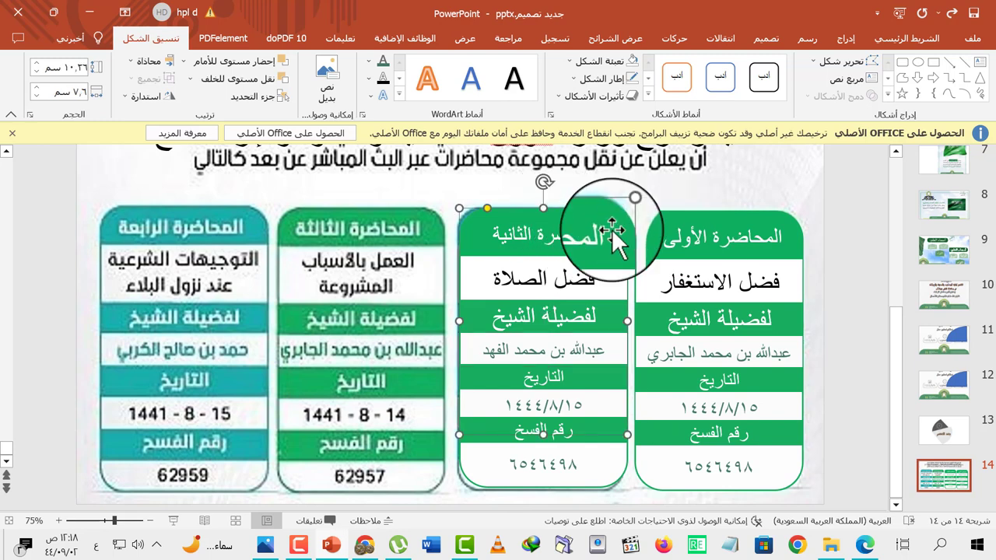
# Step: Recolour the second card's header teal, sampled from the fourth card with the eyedropper
pyautogui.click(597, 62)
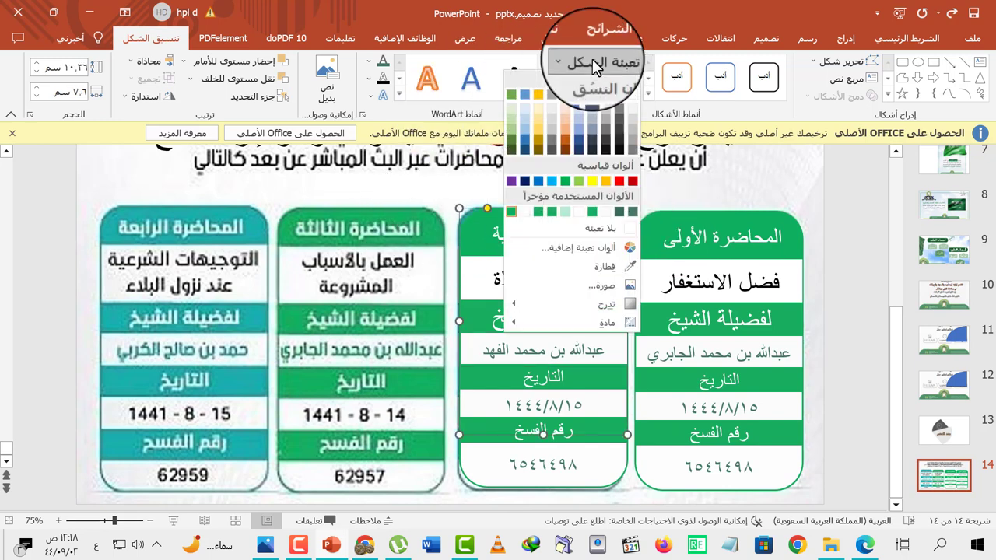
pyautogui.click(597, 249)
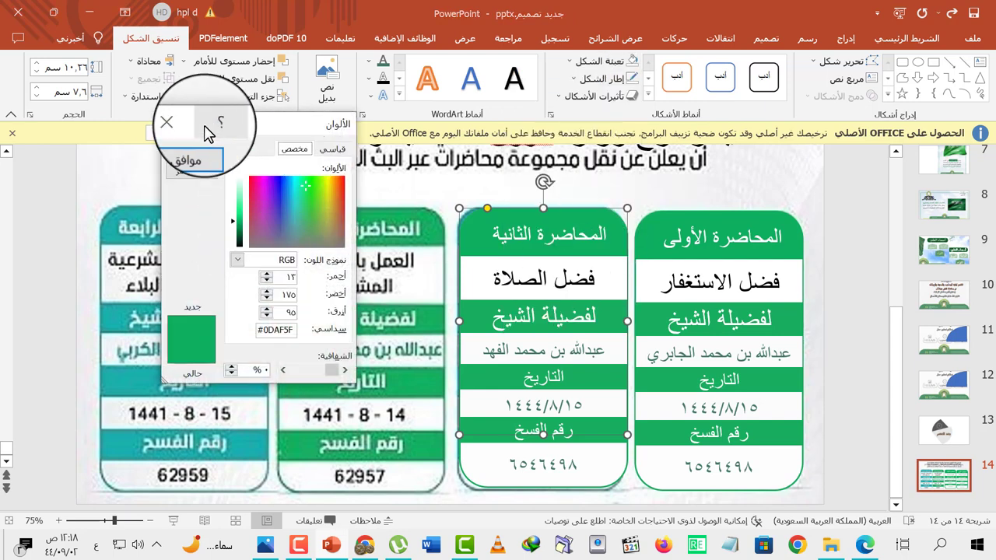
pyautogui.click(189, 161)
pyautogui.click(617, 62)
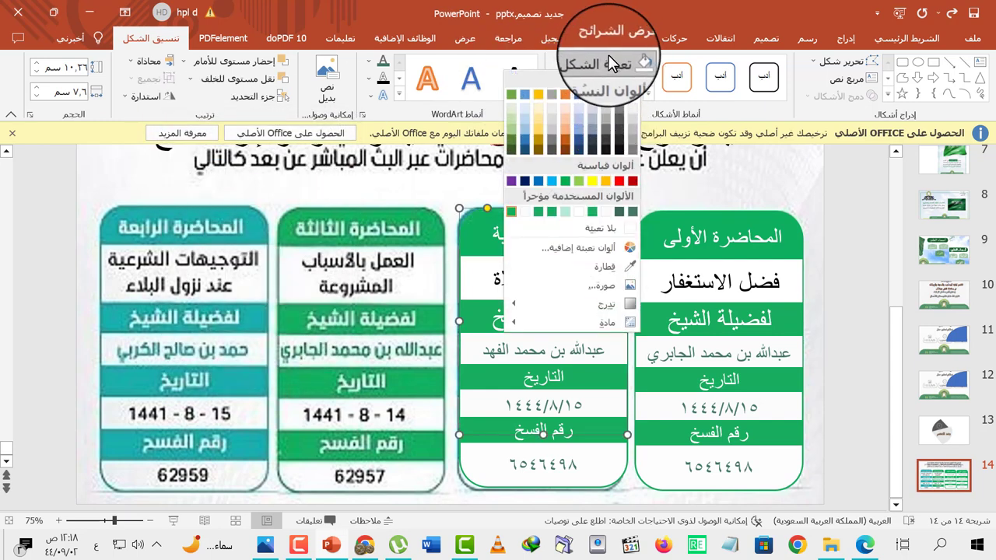
pyautogui.click(611, 266)
pyautogui.click(262, 231)
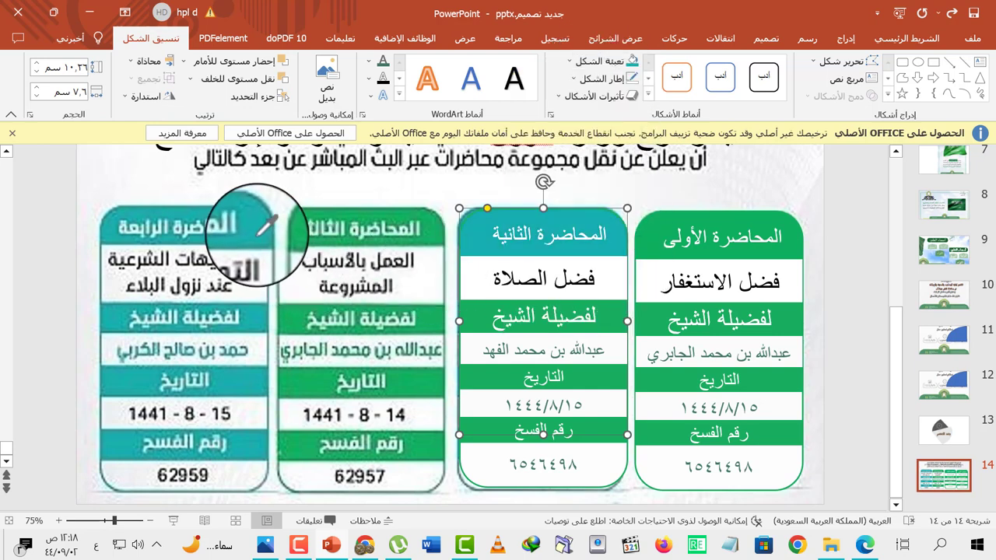
pyautogui.click(615, 79)
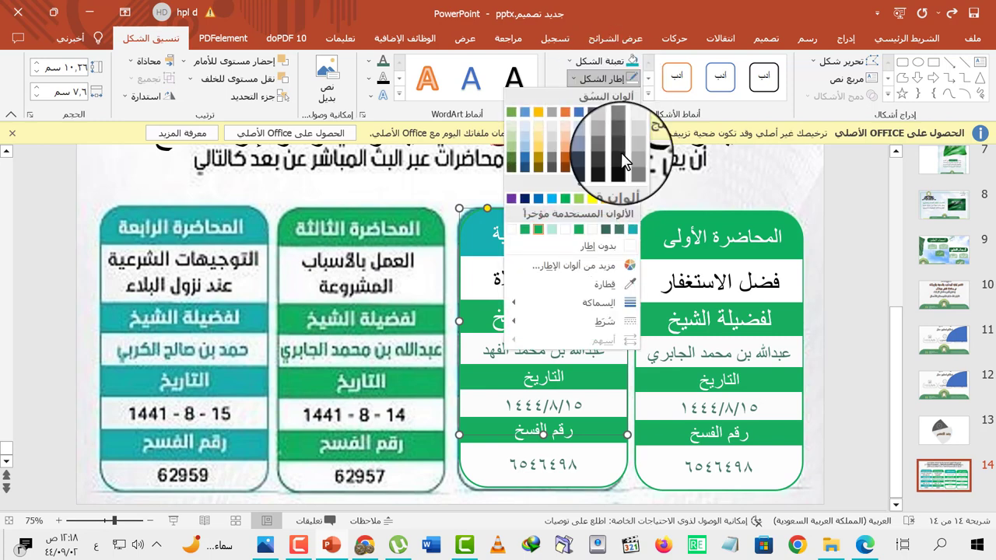
pyautogui.click(611, 266)
pyautogui.click(179, 122)
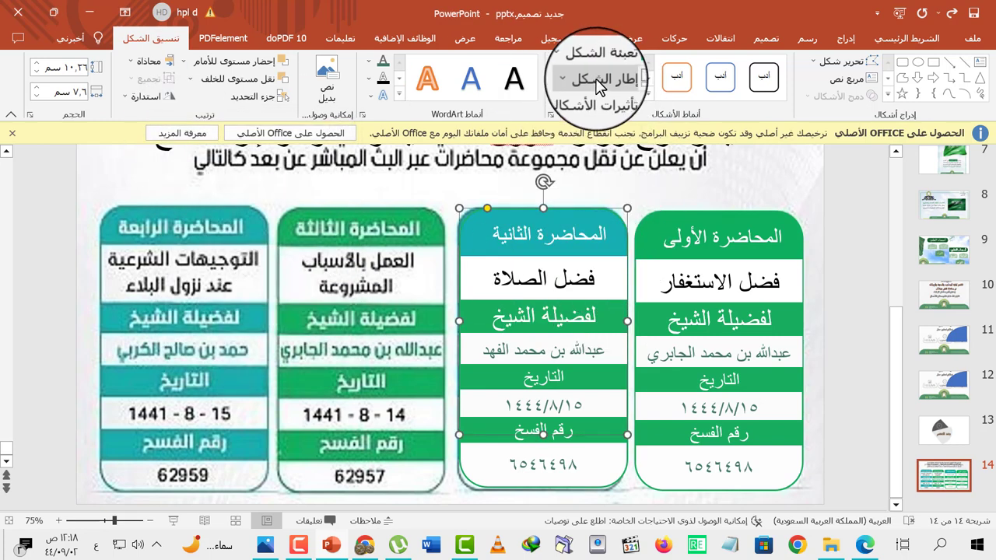
pyautogui.click(615, 78)
pyautogui.click(620, 285)
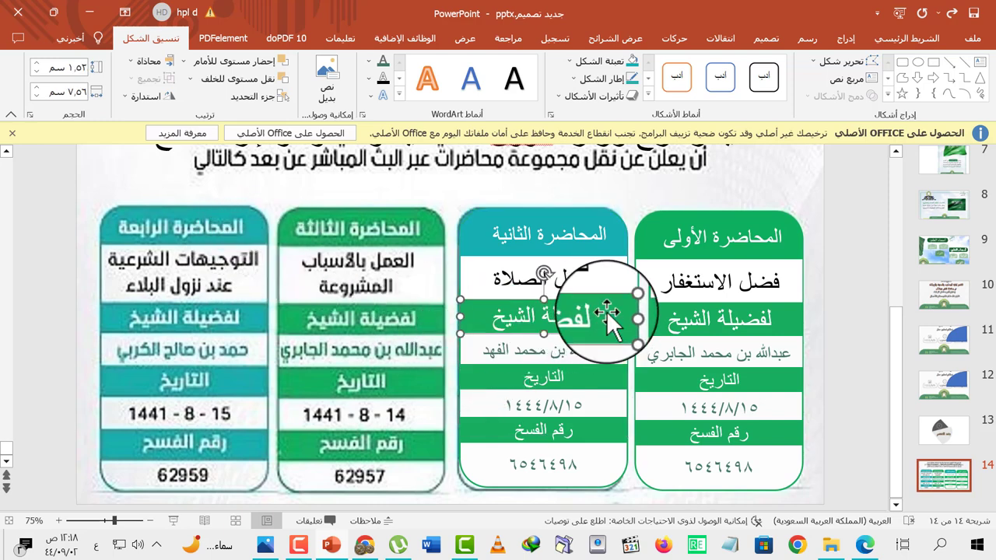
# Step: Turn the second card's لفضيلة الشيخ row and date bar teal
pyautogui.click(596, 61)
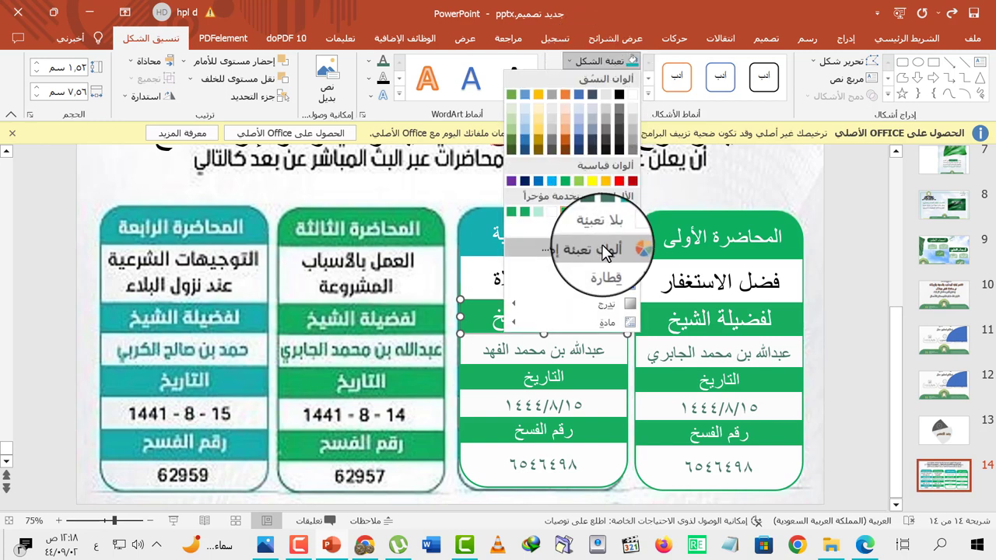
pyautogui.click(607, 278)
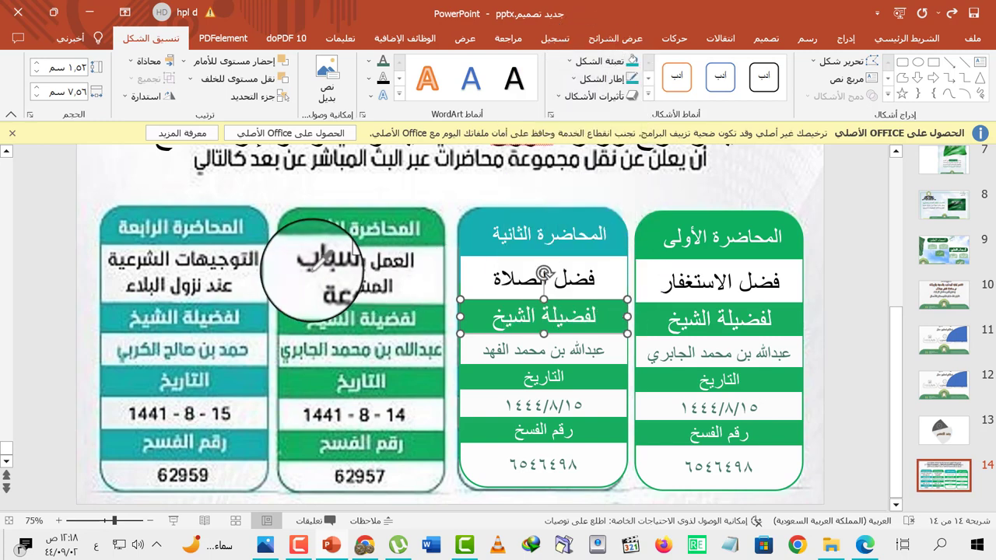
pyautogui.click(257, 311)
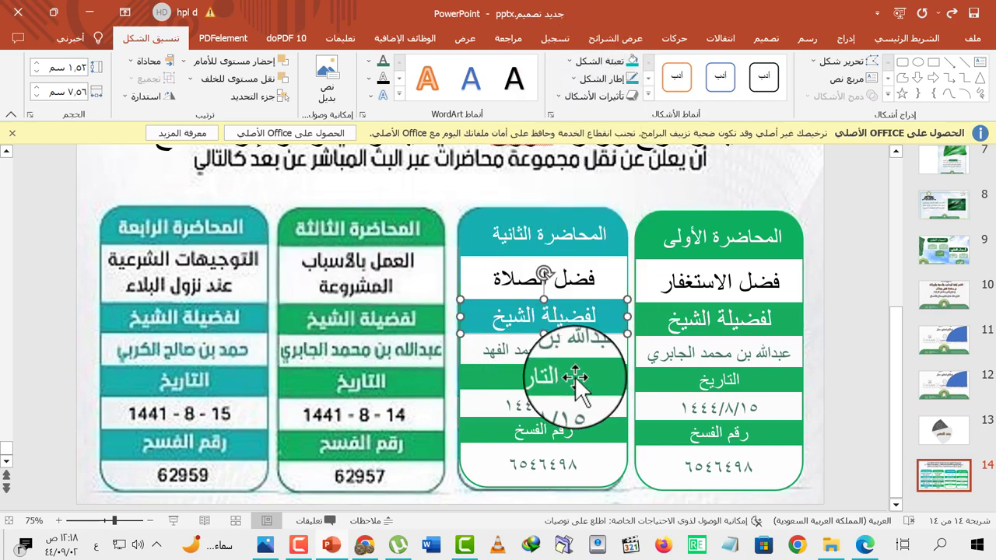
pyautogui.click(599, 77)
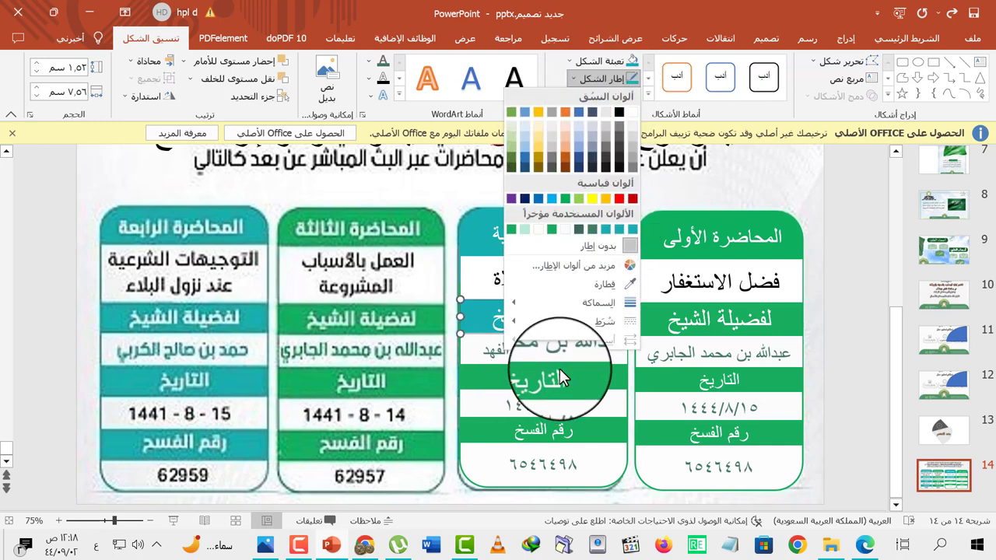
pyautogui.click(579, 379)
pyautogui.click(599, 77)
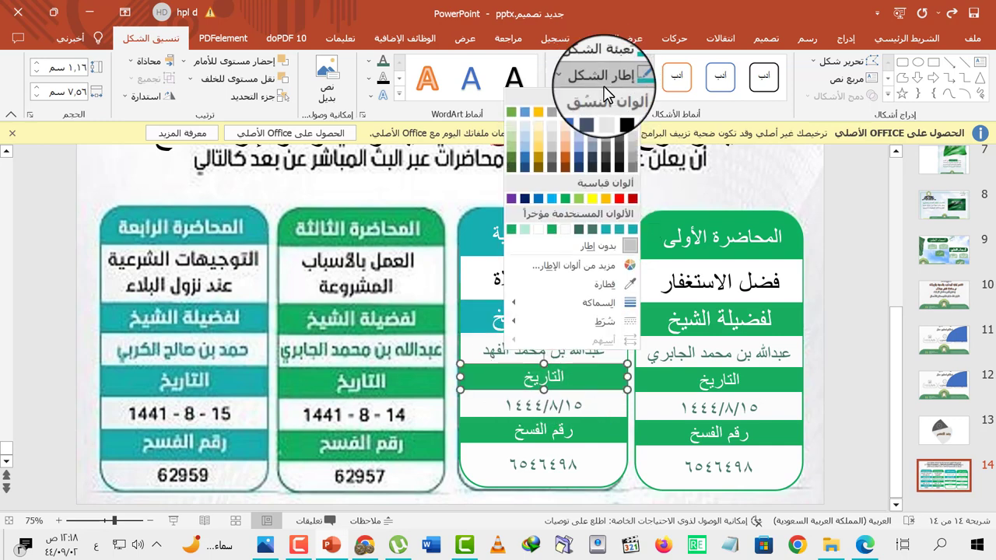
pyautogui.click(617, 288)
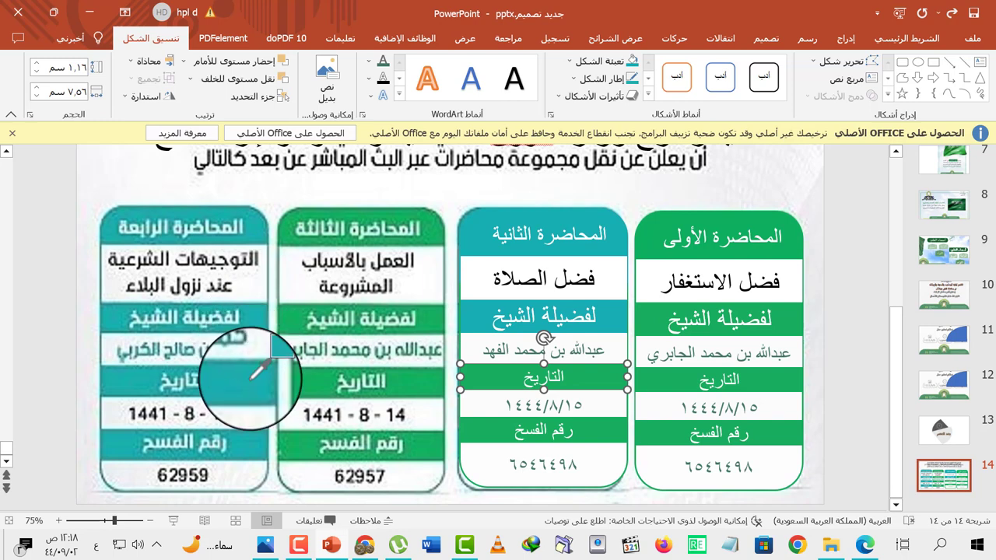
pyautogui.click(595, 61)
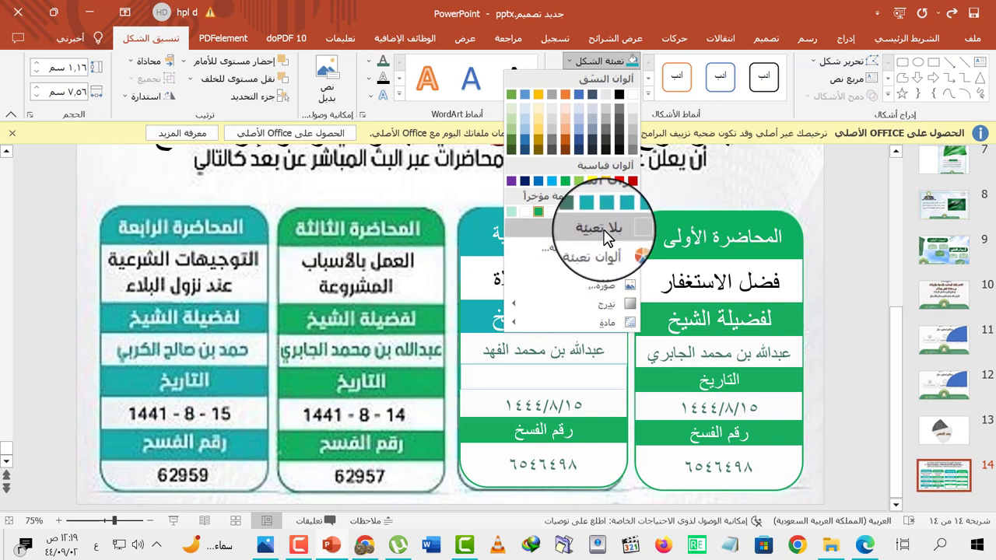
pyautogui.click(591, 268)
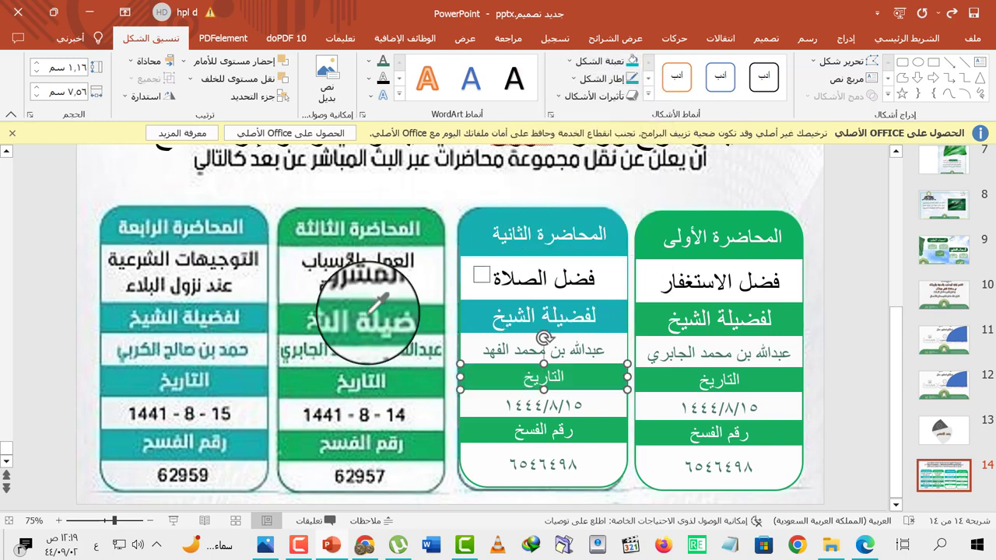
pyautogui.click(245, 379)
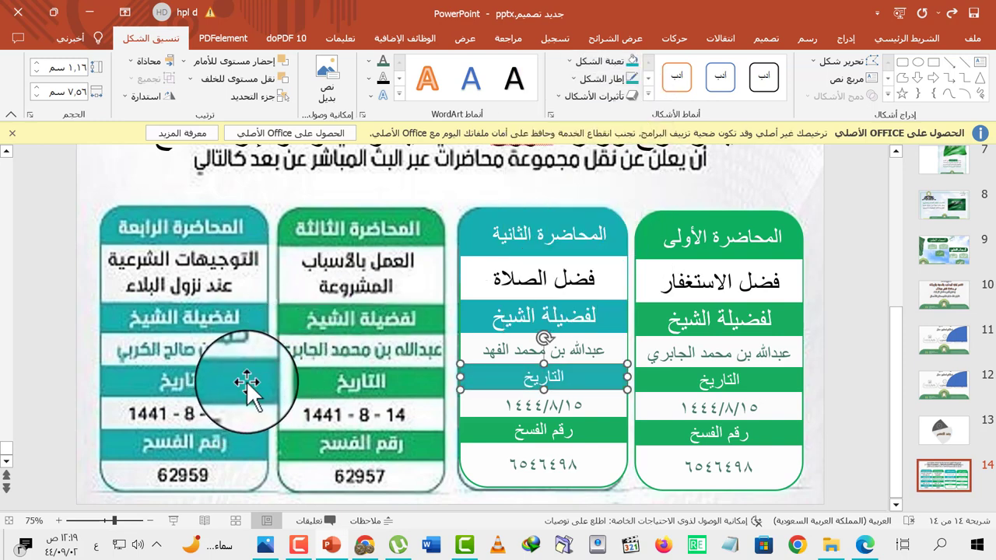
pyautogui.click(589, 427)
# Step: Make the second card's number bar and card outline teal as well
pyautogui.click(591, 61)
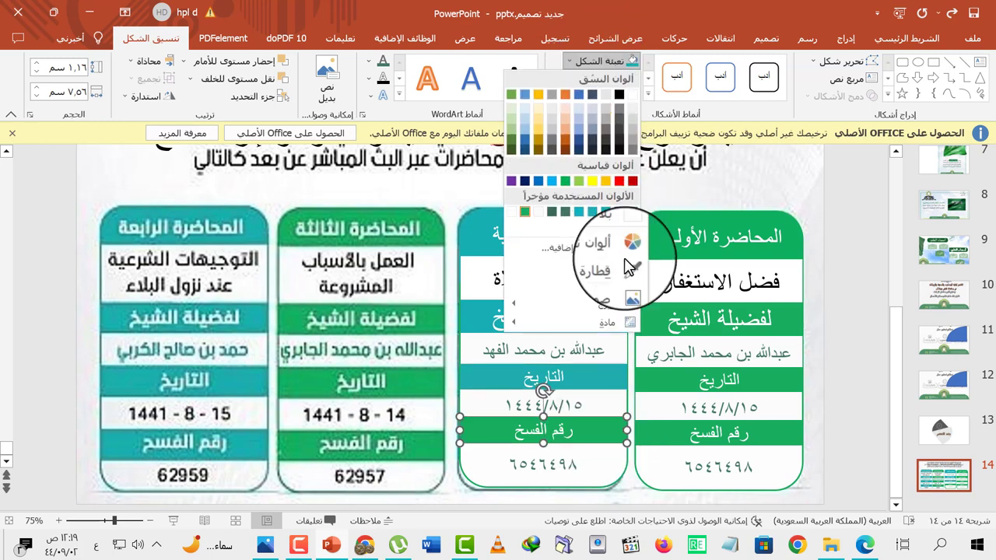
pyautogui.click(589, 266)
pyautogui.click(248, 442)
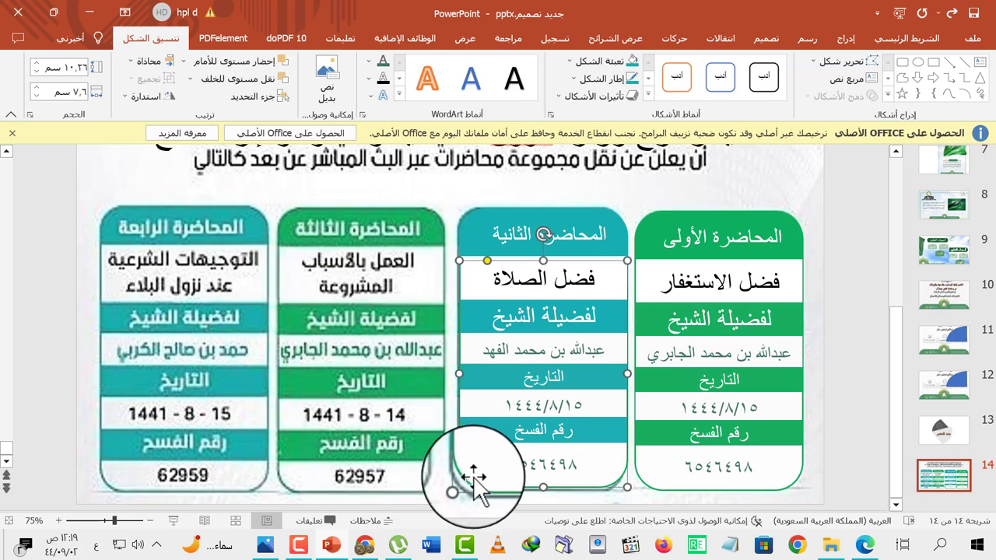
pyautogui.click(595, 78)
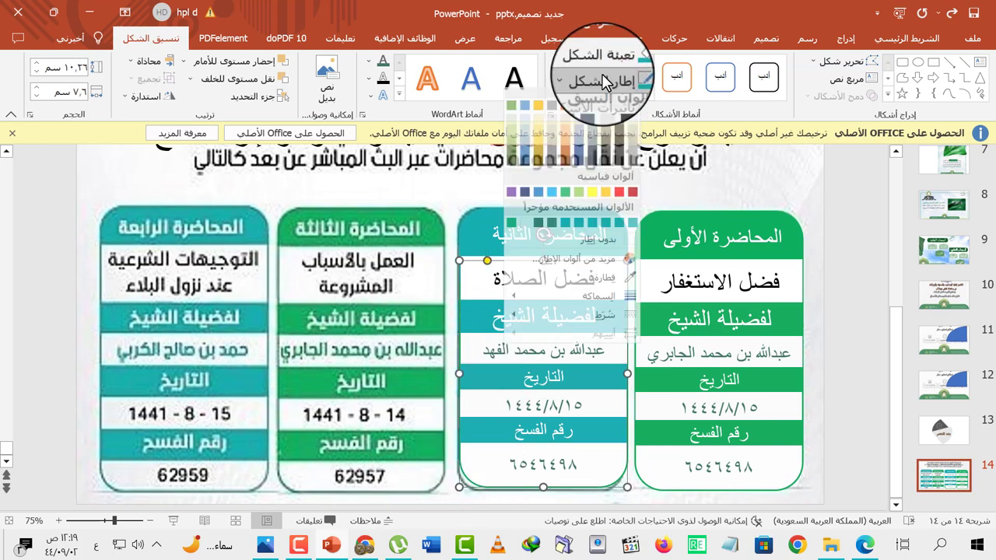
pyautogui.click(600, 286)
pyautogui.click(269, 303)
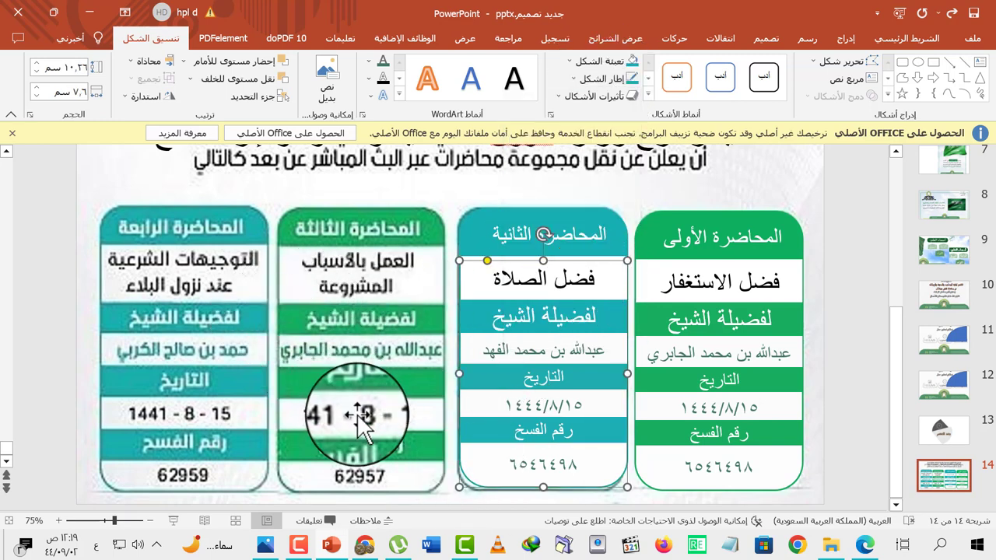
pyautogui.click(342, 405)
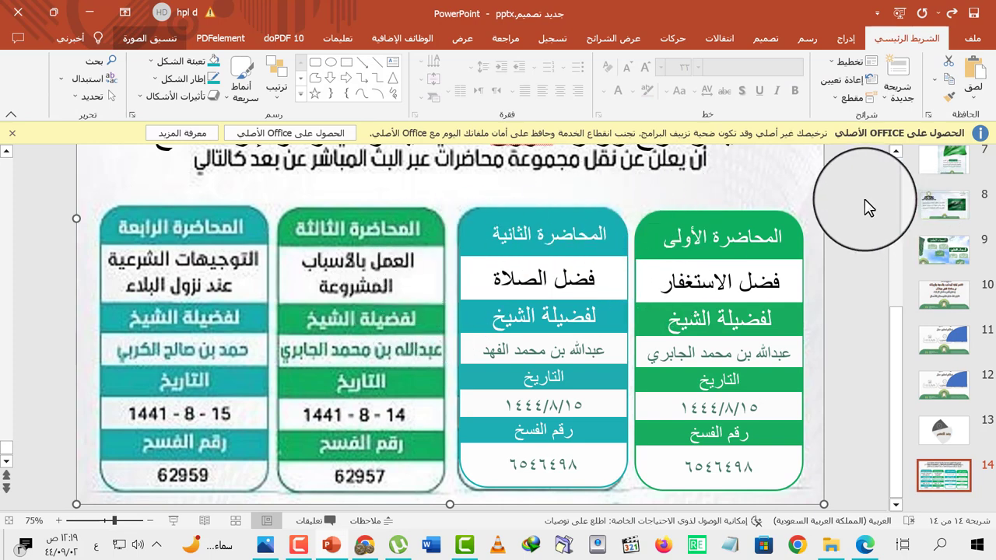
# Step: Copy both rebuilt right-hand cards onto the two left-hand columns, then zoom out to view all four
pyautogui.moveTo(869, 187)
pyautogui.mouseDown()
pyautogui.moveTo(446, 516)
pyautogui.moveTo(435, 507)
pyautogui.mouseUp()
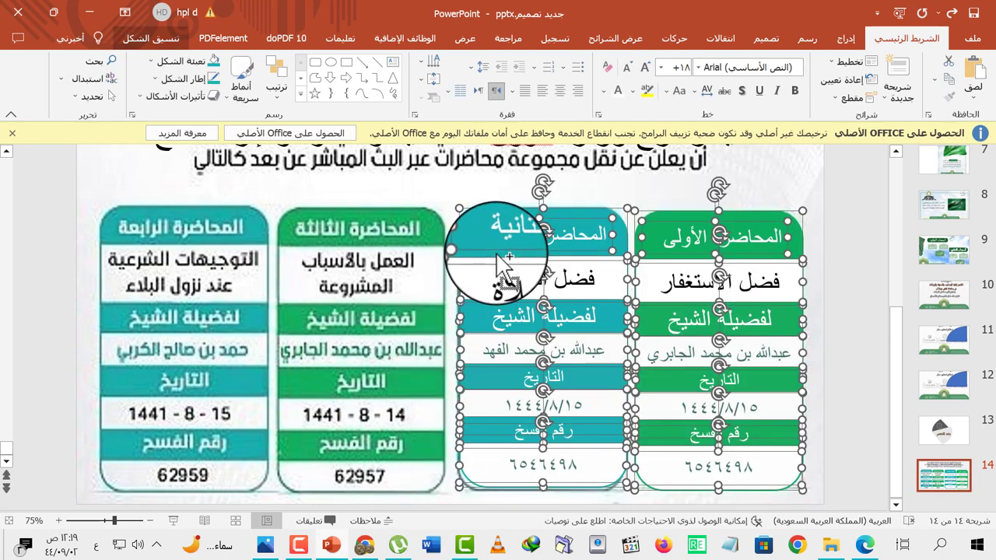
pyautogui.moveTo(506, 257); pyautogui.dragTo(149, 250)
pyautogui.click(23, 261)
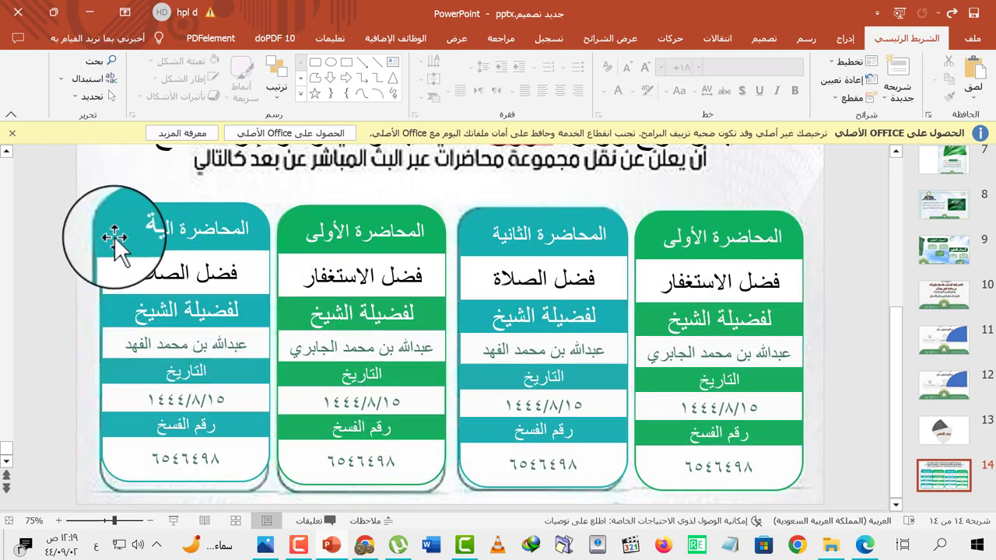
pyautogui.scroll(-1, 114, 236)
pyautogui.scroll(-1, 142, 222)
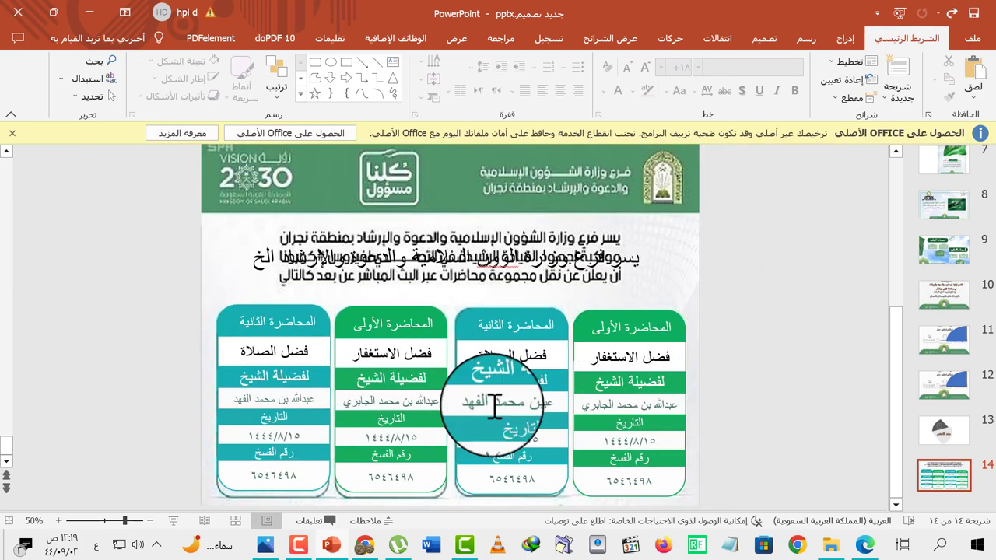
pyautogui.scroll(1, 494, 408)
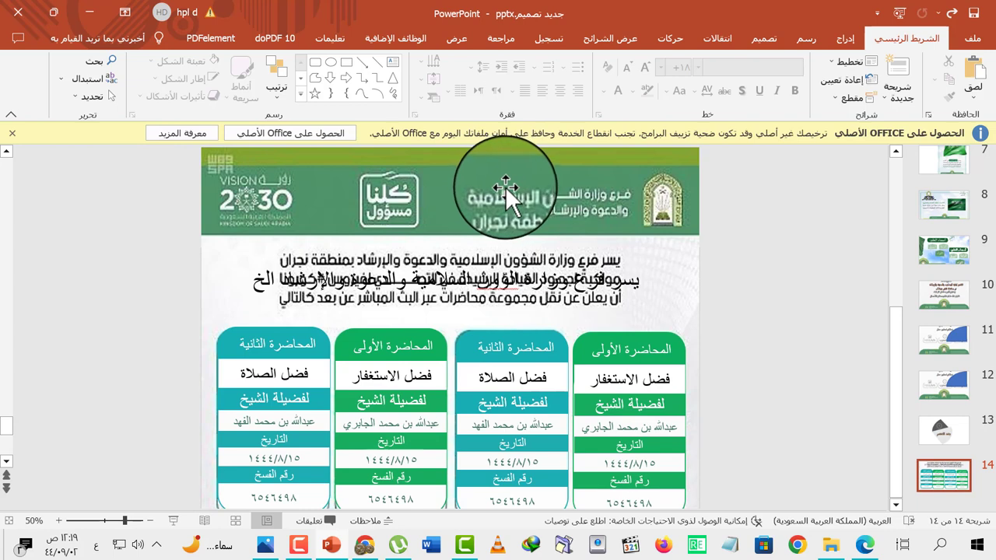
# Step: Draw a rectangle over the title text and eyedropper-fill it with the banner's green
pyautogui.click(845, 38)
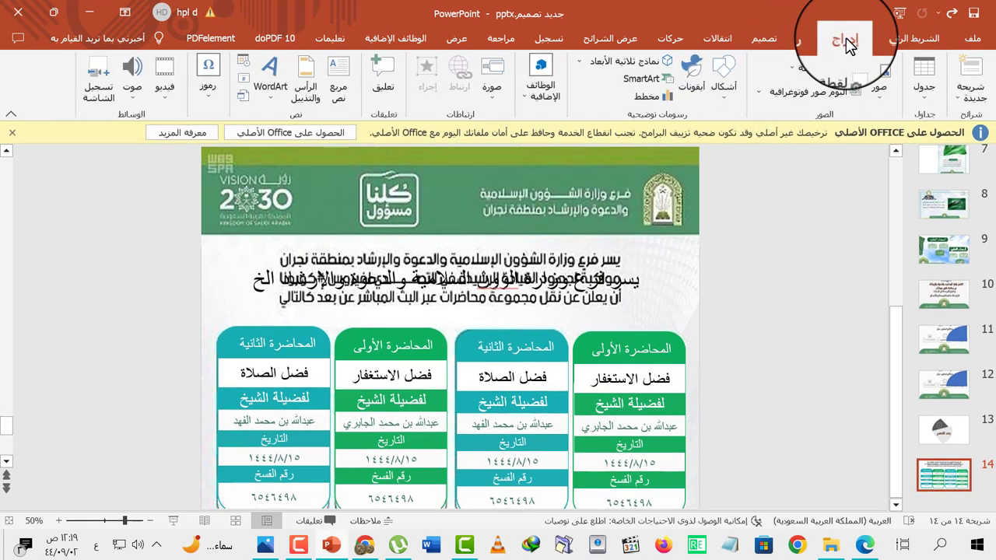
pyautogui.click(724, 101)
pyautogui.click(683, 134)
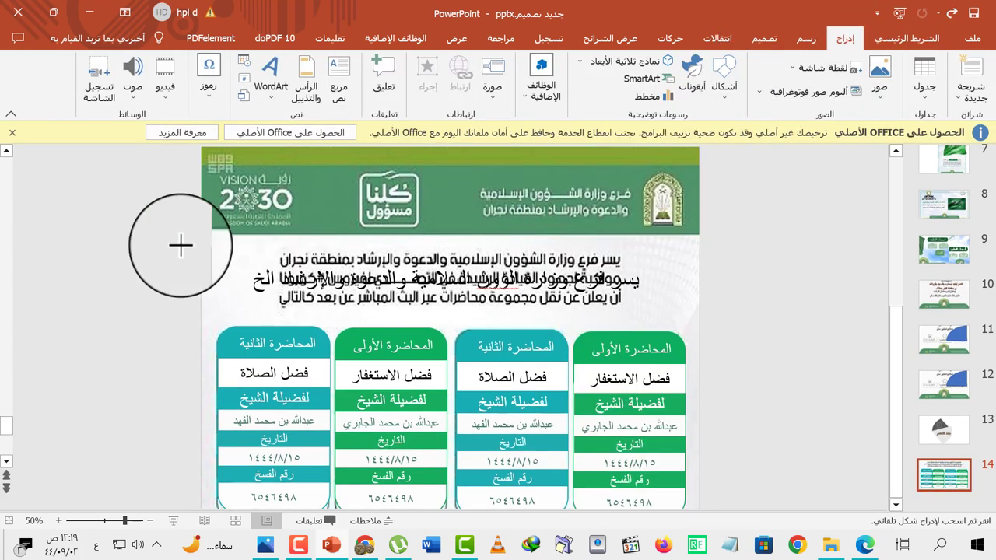
pyautogui.moveTo(201, 233); pyautogui.dragTo(698, 308)
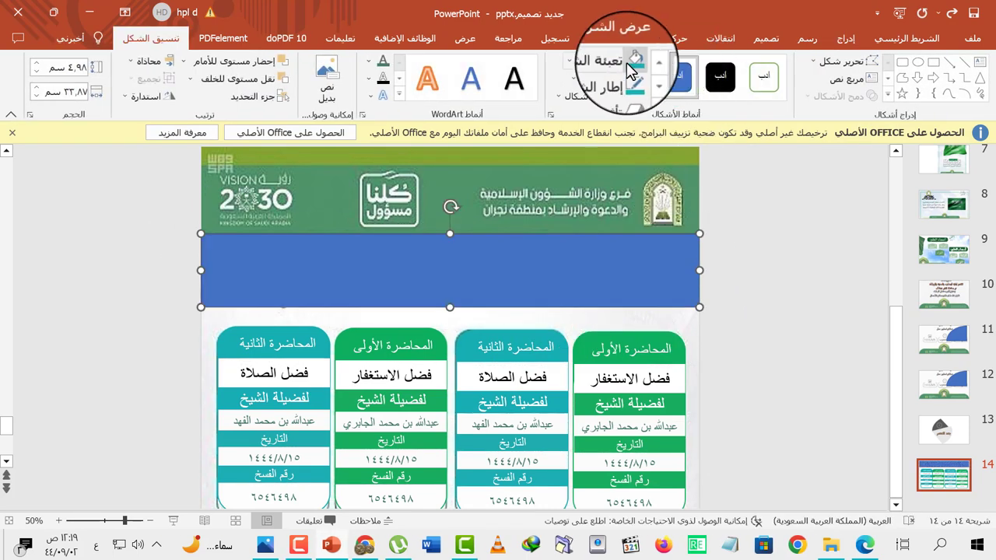
pyautogui.click(609, 66)
pyautogui.click(605, 265)
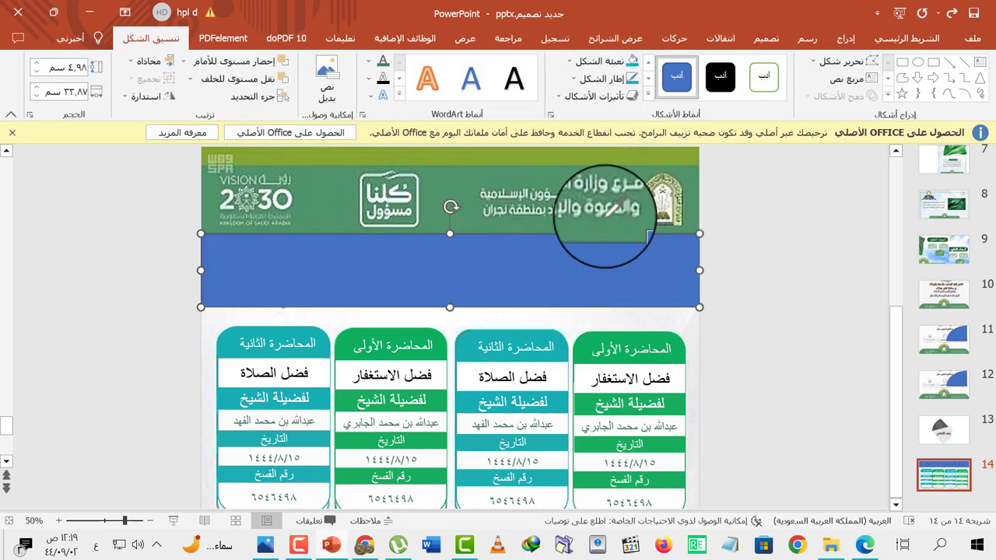
pyautogui.click(596, 176)
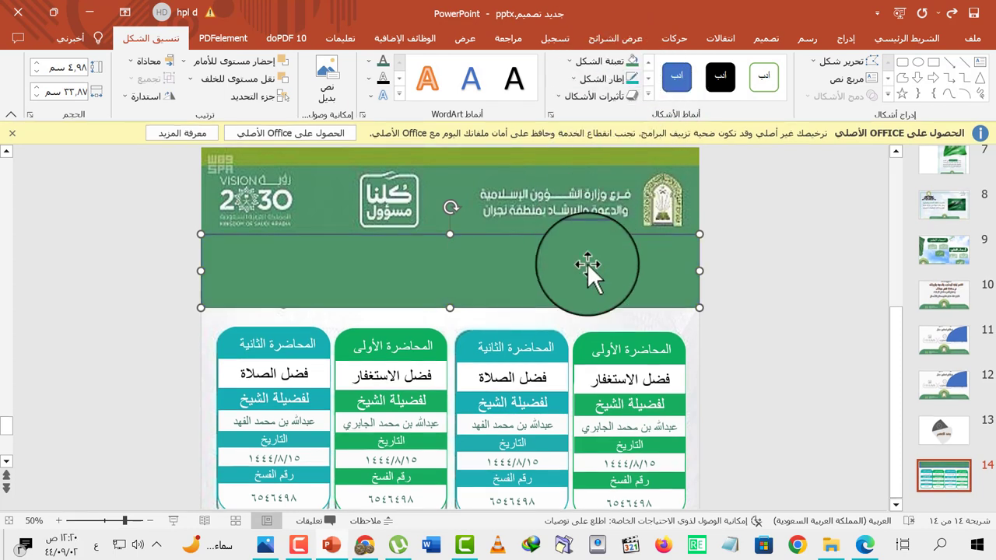
# Step: Remove the green rectangle's outline and move it down toward the lecture cards
pyautogui.click(603, 78)
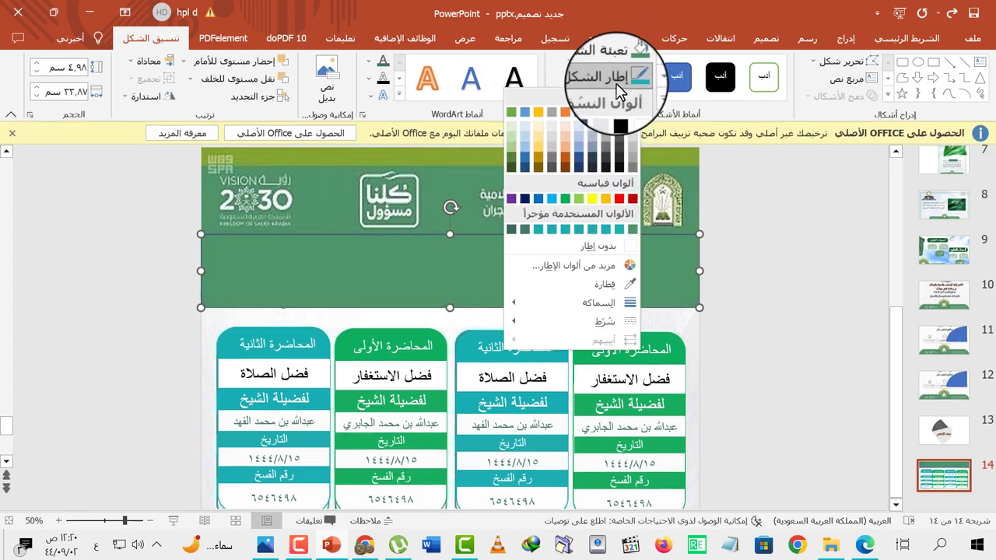
pyautogui.click(607, 245)
pyautogui.click(761, 276)
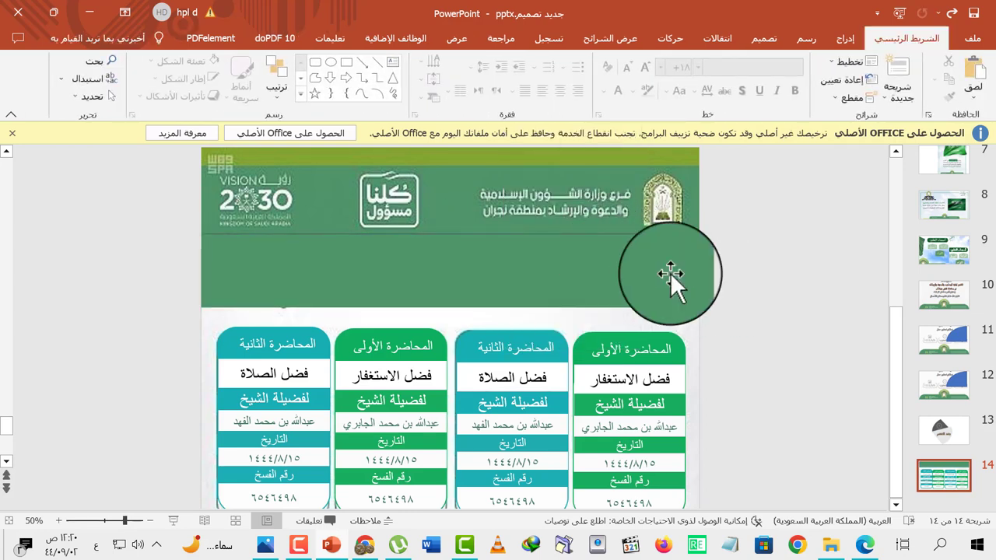
pyautogui.click(692, 202)
pyautogui.click(652, 272)
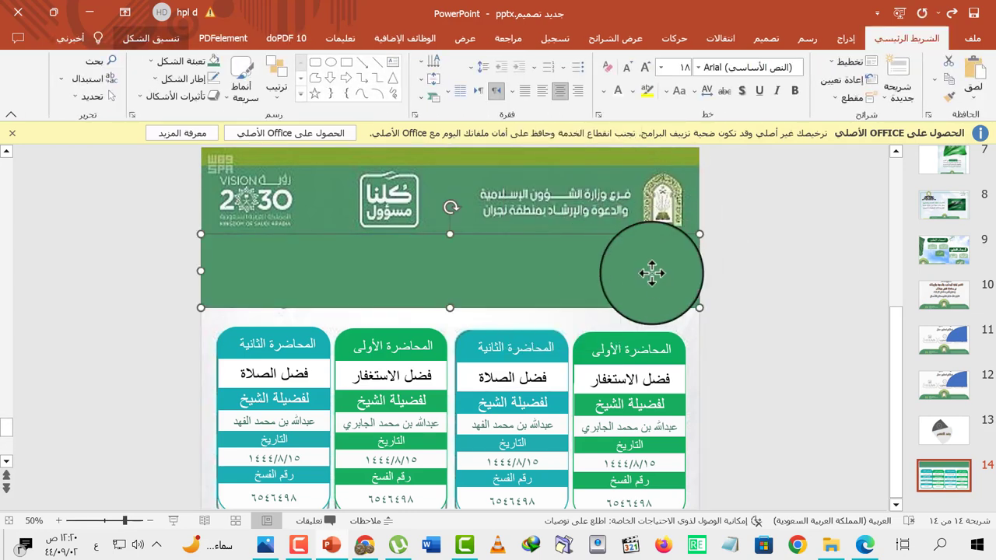
pyautogui.moveTo(612, 270)
pyautogui.mouseDown()
pyautogui.moveTo(491, 275)
pyautogui.moveTo(457, 335)
pyautogui.moveTo(479, 315)
pyautogui.mouseUp()
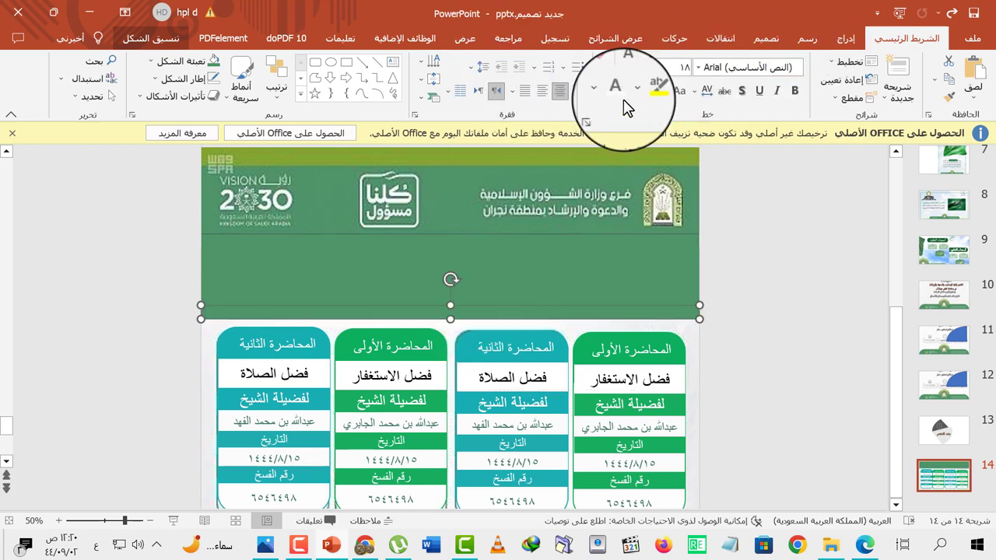
# Step: Fill the thin strip with light olive green from the slide and raise its top edge
pyautogui.click(152, 38)
pyautogui.click(572, 66)
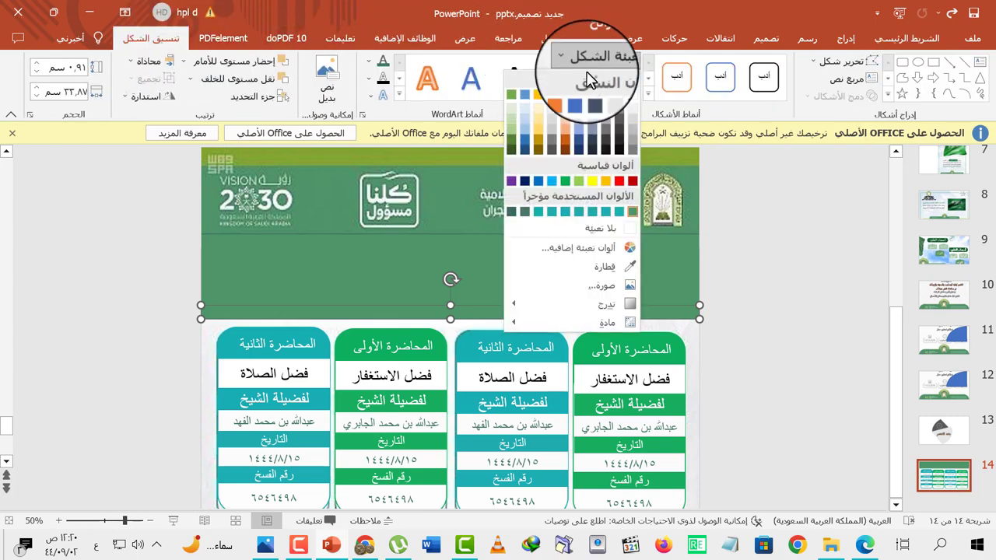
pyautogui.click(547, 265)
pyautogui.click(649, 156)
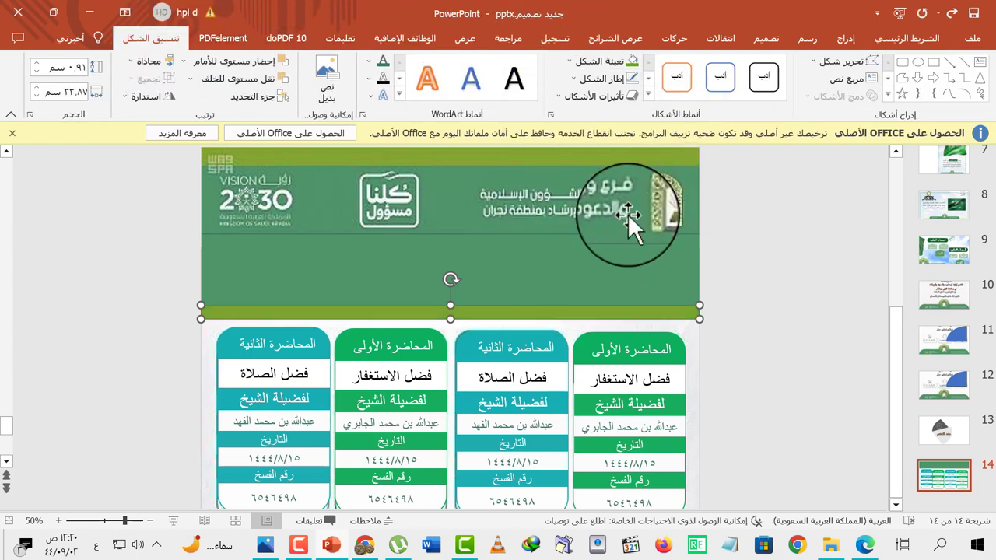
pyautogui.moveTo(447, 305); pyautogui.dragTo(450, 297)
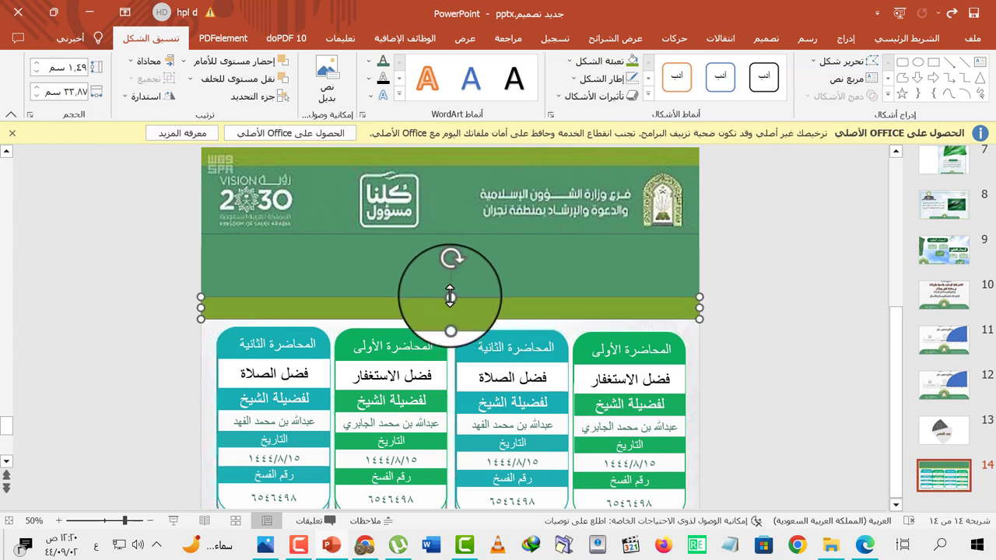
pyautogui.click(734, 234)
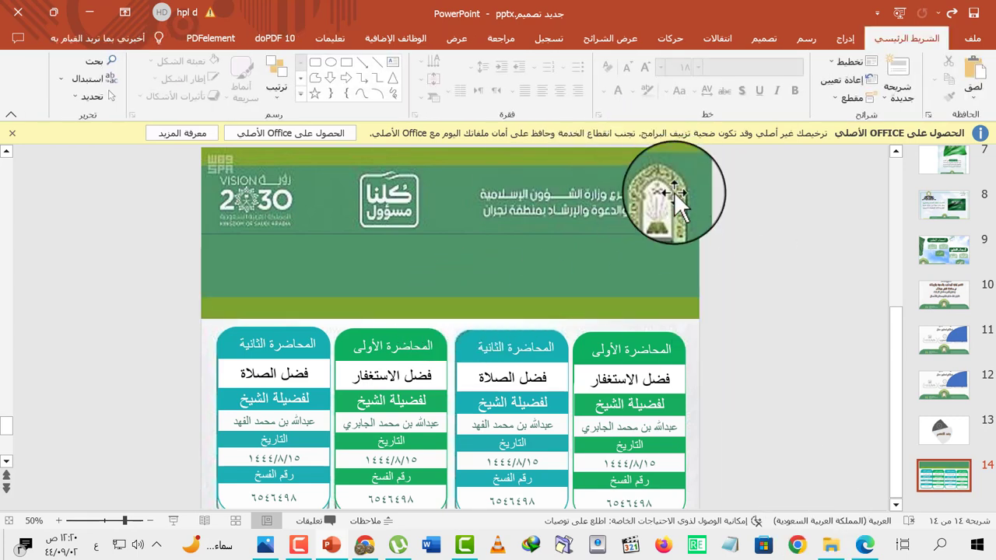
# Step: Drag the ministry logo صورة٢.png from File Explorer onto the green band
pyautogui.click(831, 544)
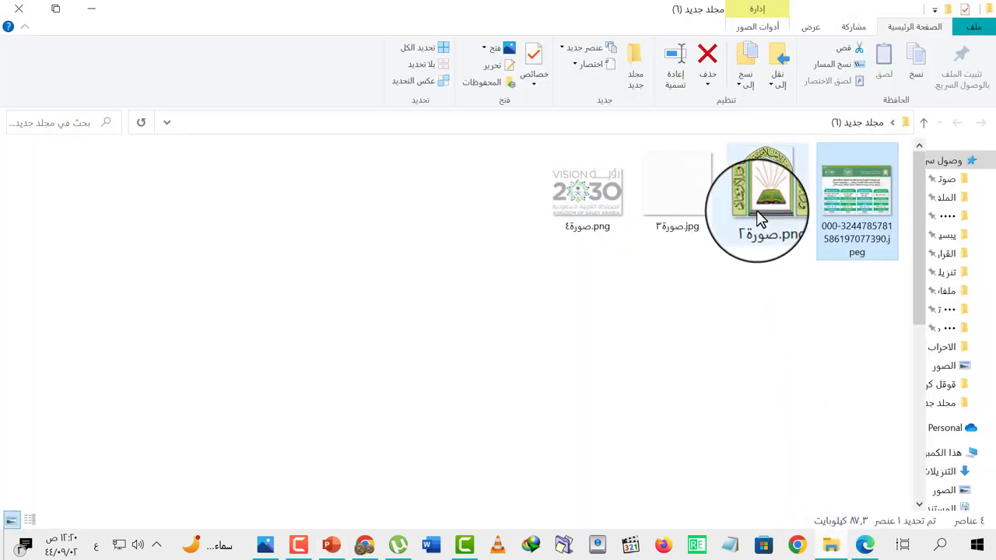
pyautogui.moveTo(766, 202)
pyautogui.mouseDown()
pyautogui.moveTo(471, 350)
pyautogui.moveTo(457, 299)
pyautogui.mouseUp()
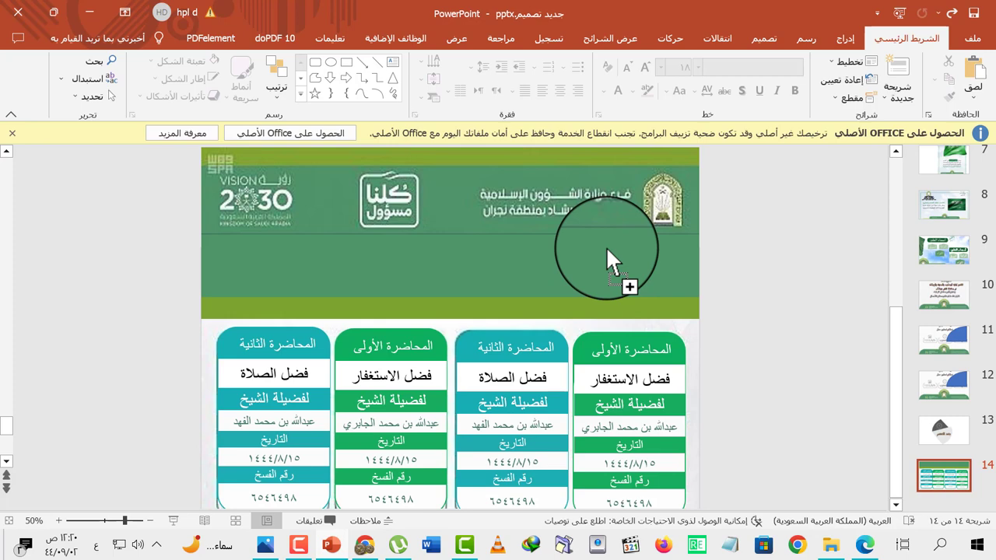
pyautogui.moveTo(606, 246); pyautogui.dragTo(600, 249)
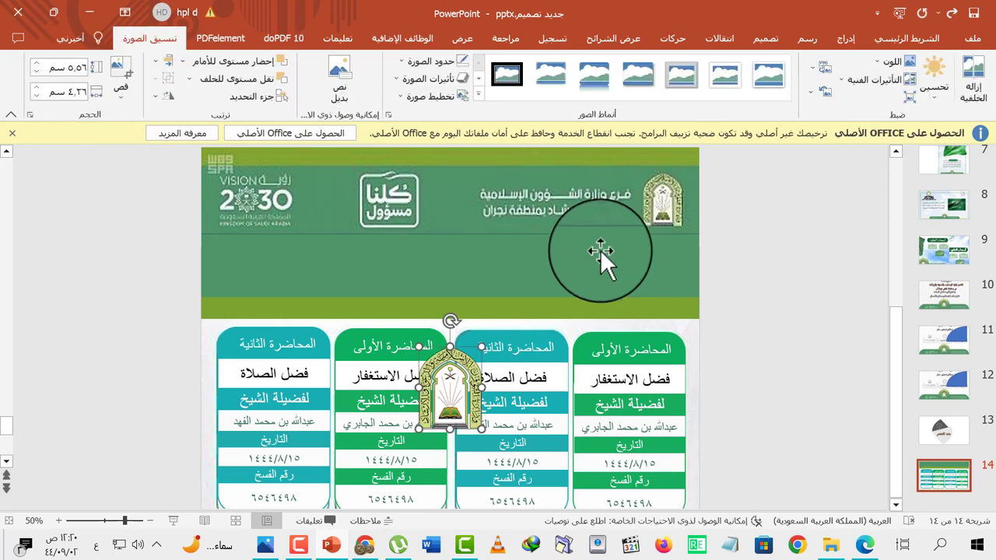
# Step: Drag the Vision 2030 image from the folder onto the green band
pyautogui.click(831, 545)
pyautogui.click(582, 204)
pyautogui.moveTo(581, 204); pyautogui.dragTo(403, 340)
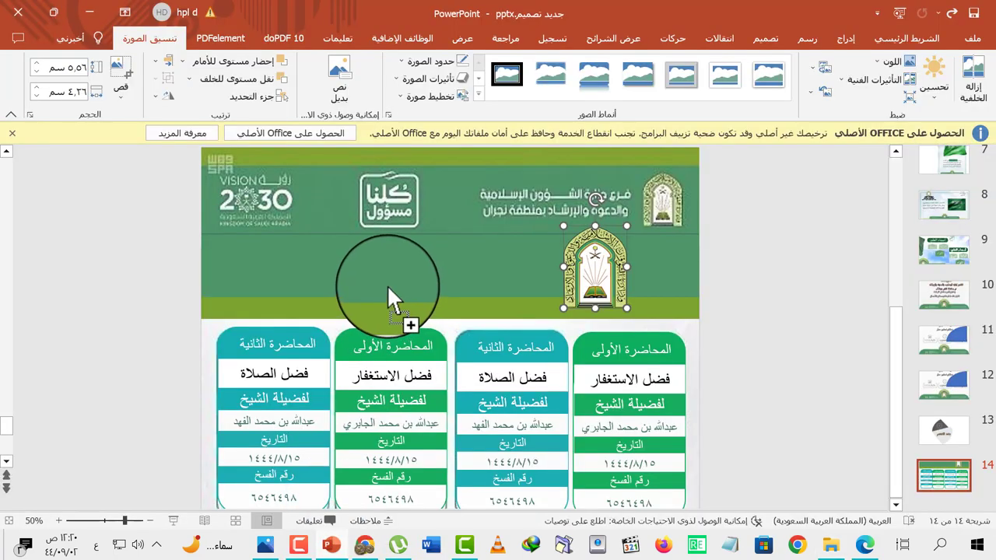
pyautogui.moveTo(403, 341)
pyautogui.mouseDown()
pyautogui.moveTo(314, 267)
pyautogui.moveTo(266, 209)
pyautogui.moveTo(287, 260)
pyautogui.mouseUp()
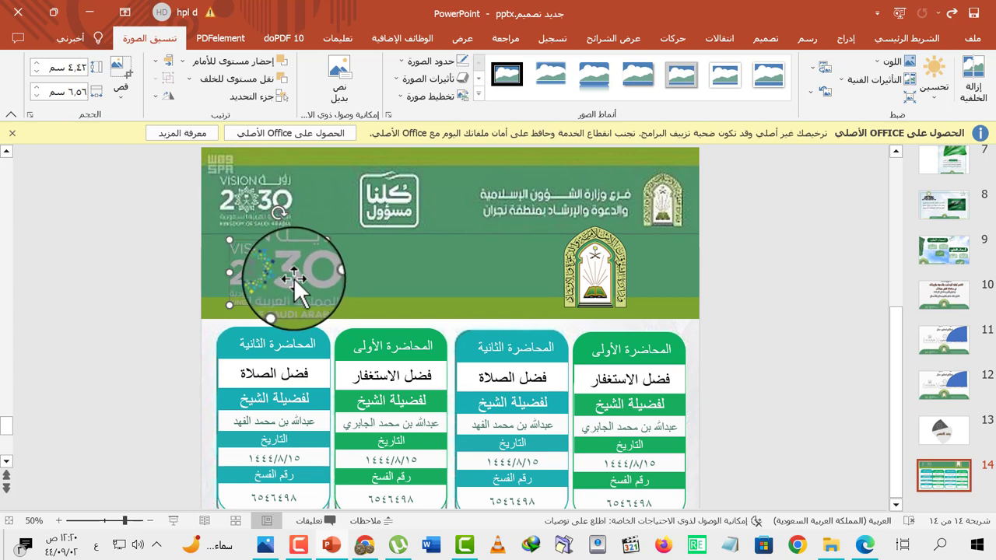
# Step: Apply a brightness correction and a white recolour to the Vision 2030 logo
pyautogui.click(928, 89)
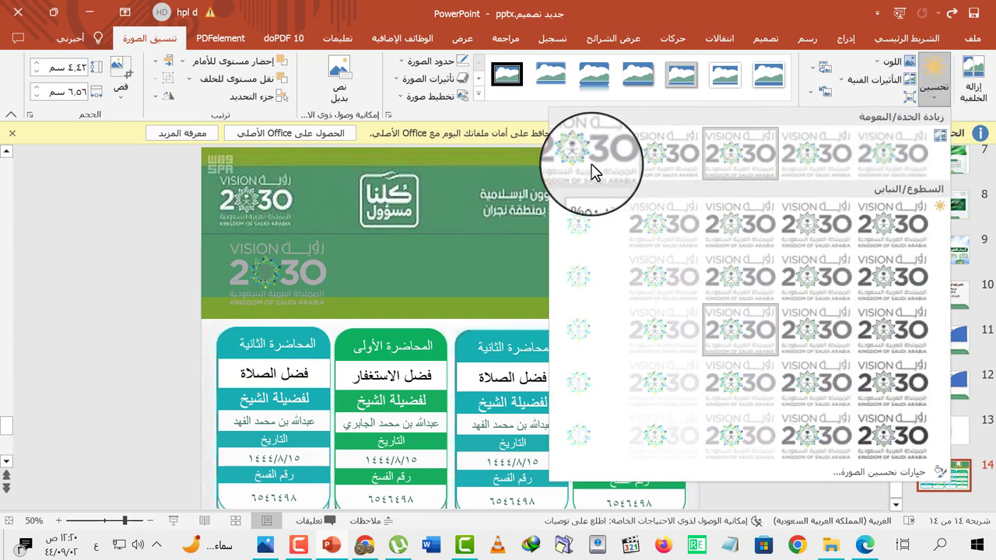
pyautogui.click(591, 169)
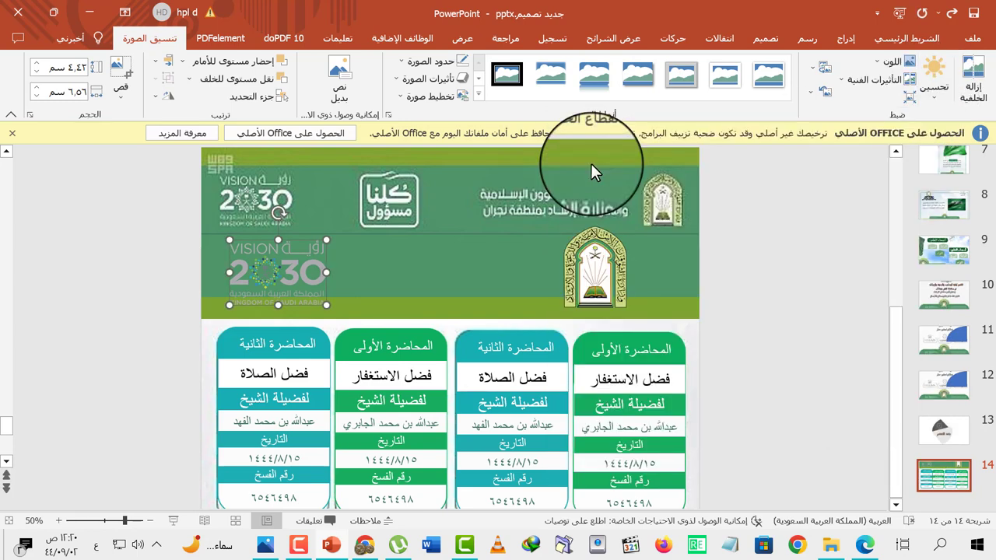
pyautogui.click(893, 68)
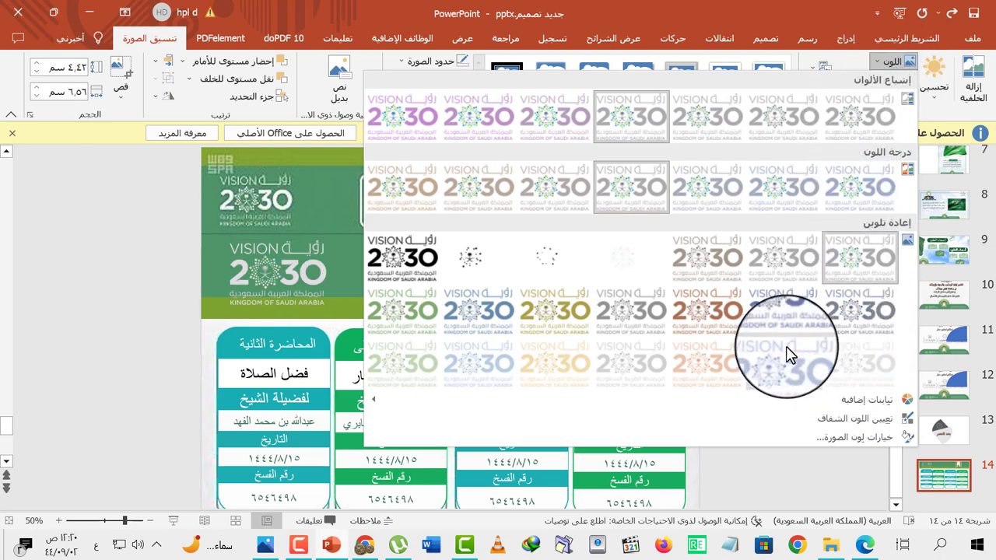
pyautogui.click(479, 268)
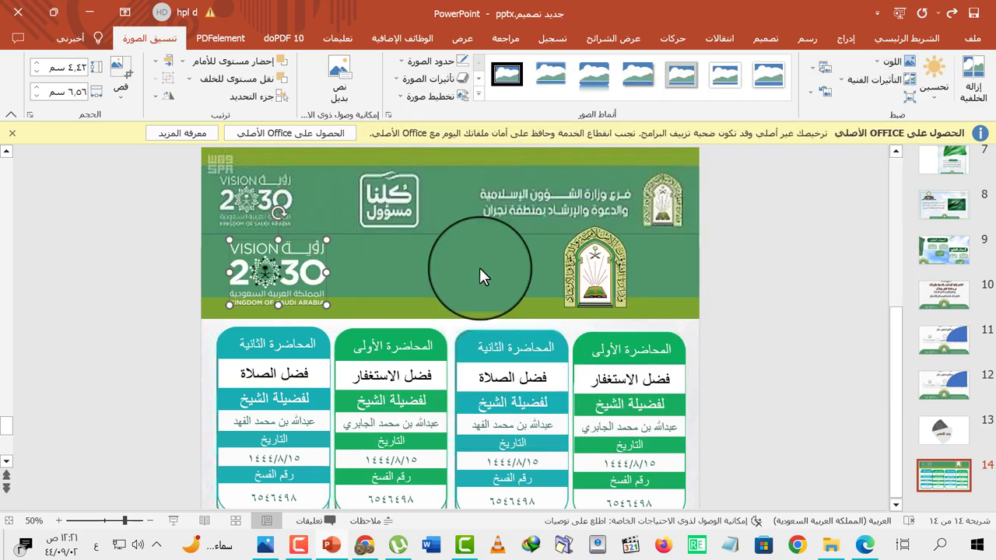
# Step: Move the green band to the slide top, with the ministry emblem right and Vision 2030 logo left
pyautogui.click(114, 272)
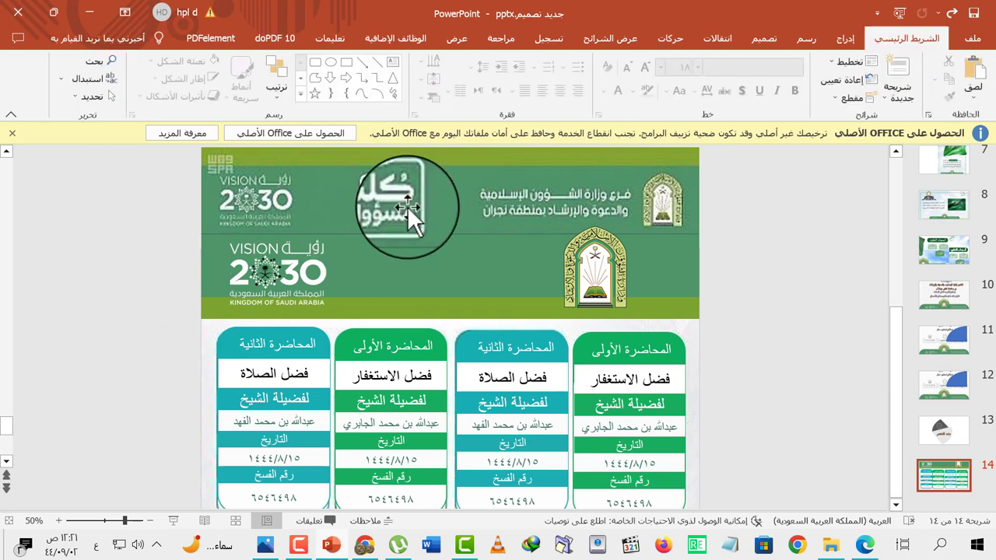
pyautogui.click(507, 197)
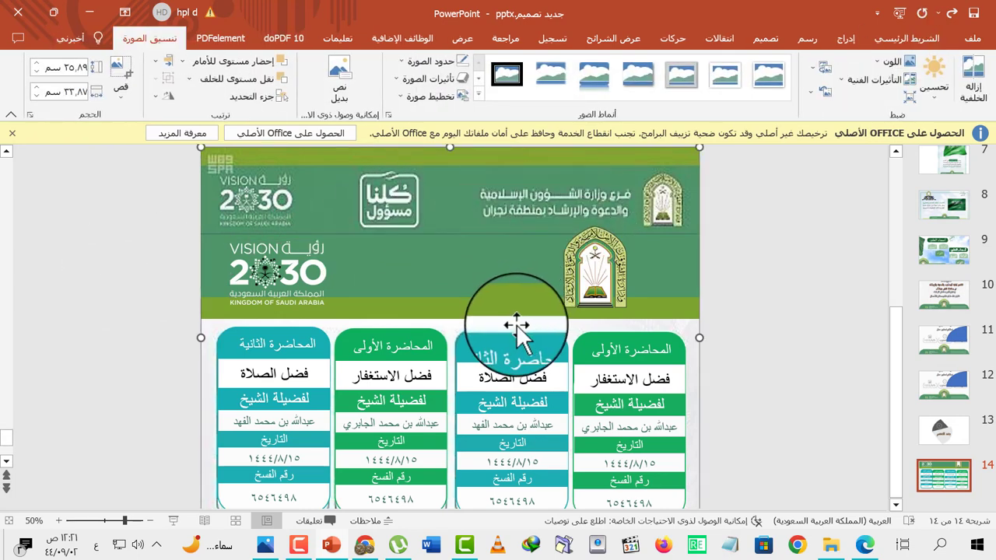
pyautogui.moveTo(507, 319); pyautogui.dragTo(512, 176)
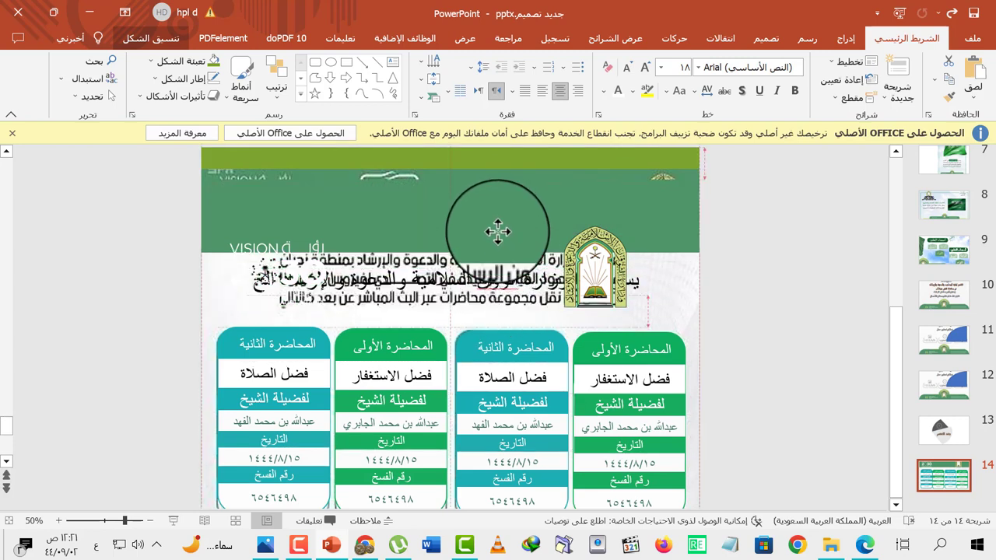
pyautogui.moveTo(498, 231); pyautogui.dragTo(499, 220)
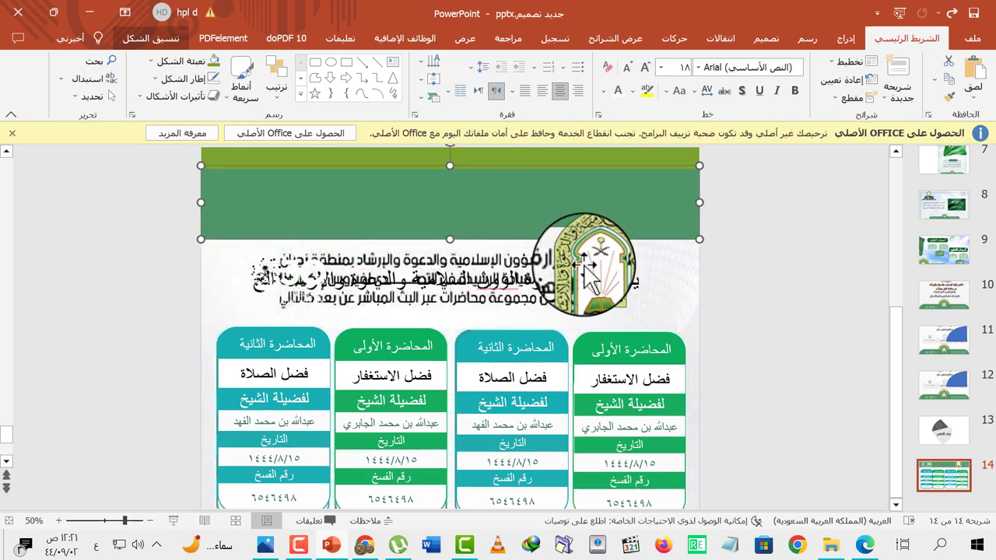
pyautogui.moveTo(607, 275); pyautogui.dragTo(645, 223)
pyautogui.click(673, 191)
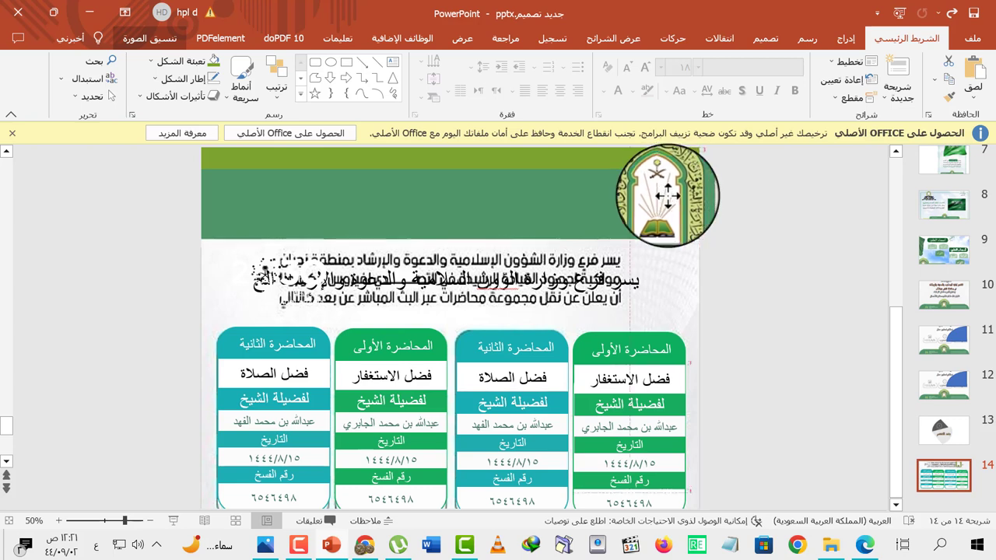
pyautogui.moveTo(296, 280); pyautogui.dragTo(282, 203)
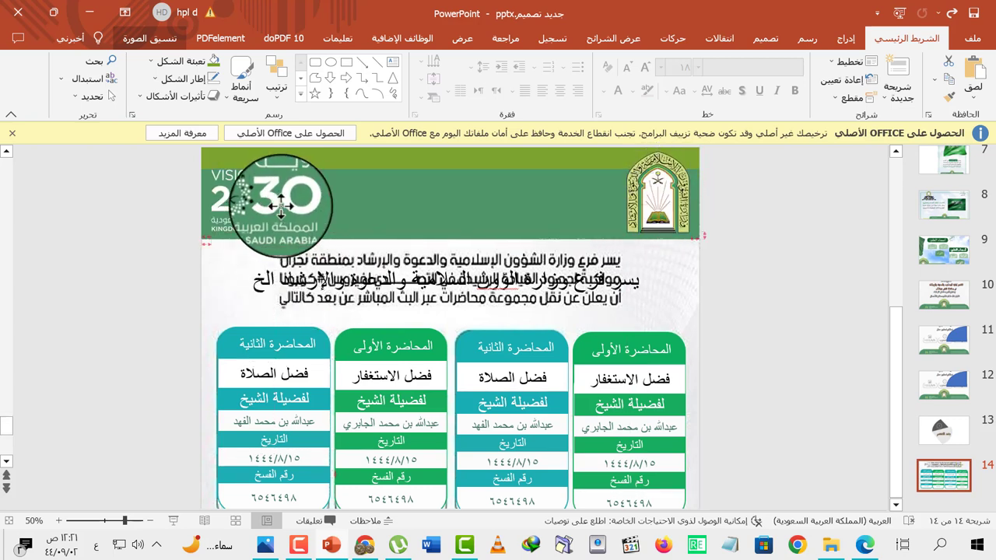
# Step: Draw a text box on the green header band and type the title فرع الوزارة بنجران
pyautogui.click(852, 39)
pyautogui.click(724, 77)
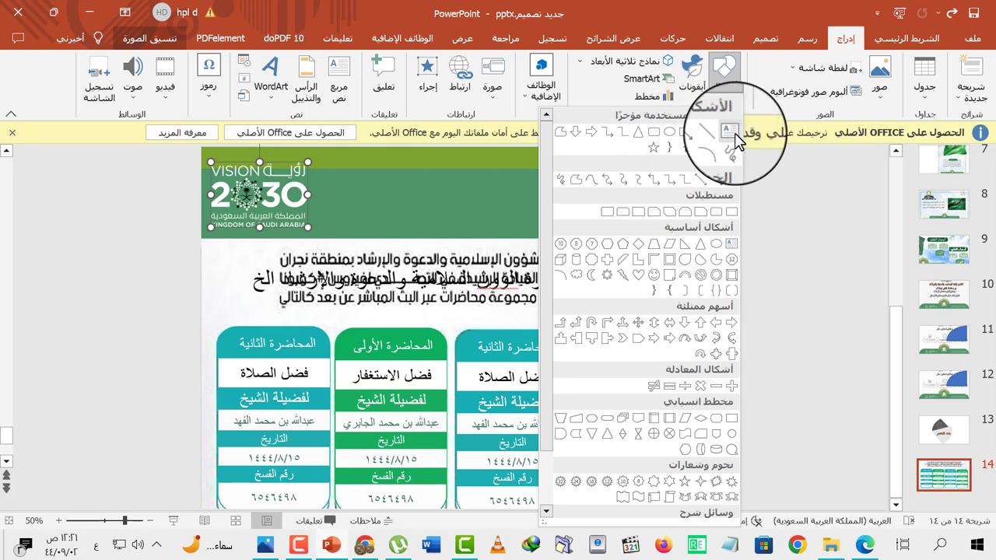
pyautogui.click(732, 130)
pyautogui.moveTo(487, 184); pyautogui.dragTo(615, 232)
pyautogui.write('فرع الوزا')
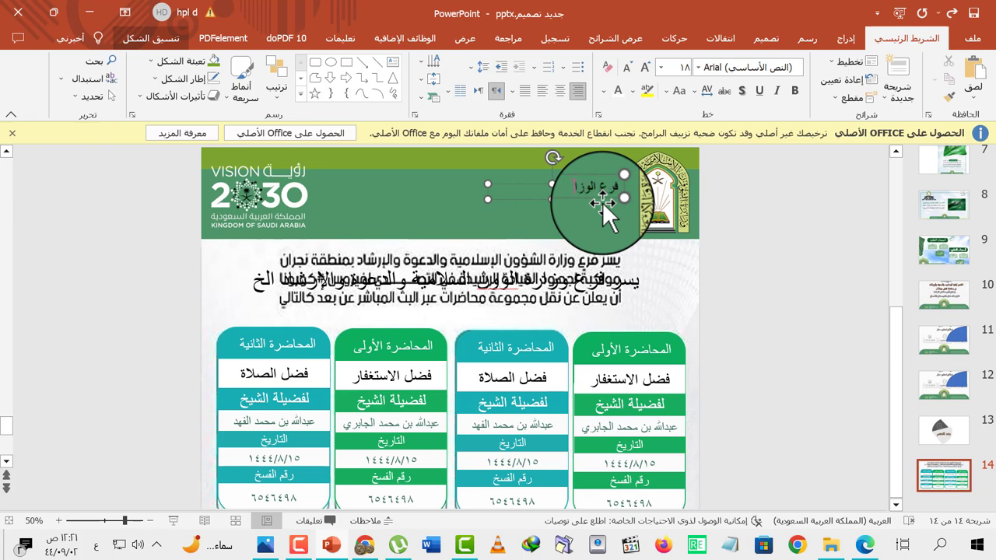
pyautogui.write('ره ب')
pyautogui.write('نجران')
# Step: Enlarge the header title text to font size 36
pyautogui.hotkey('ctrl', 'a')
pyautogui.hotkey('ctrl', 'shift', '.')
pyautogui.hotkey('ctrl', 'shift', '.')
pyautogui.hotkey('ctrl', 'shift', '.')
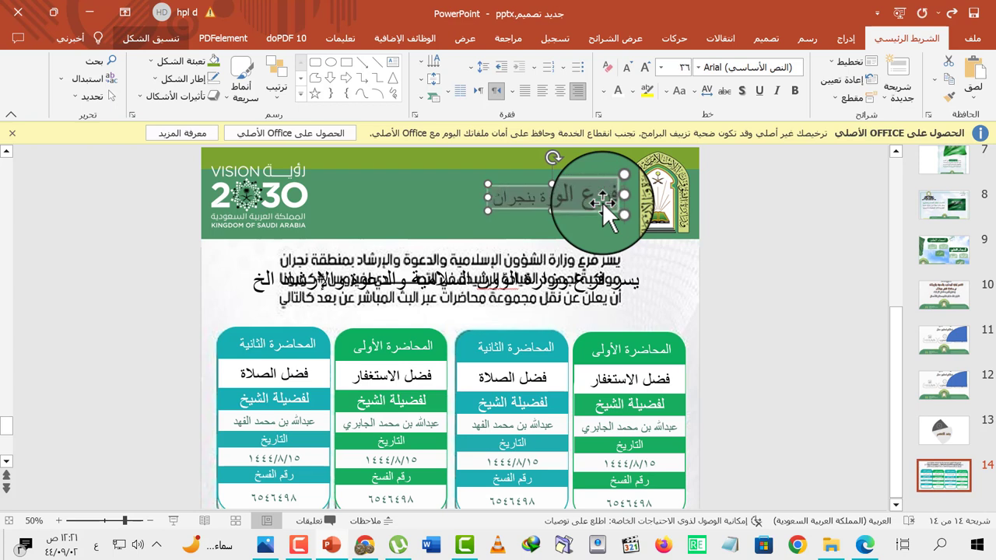
pyautogui.click(519, 205)
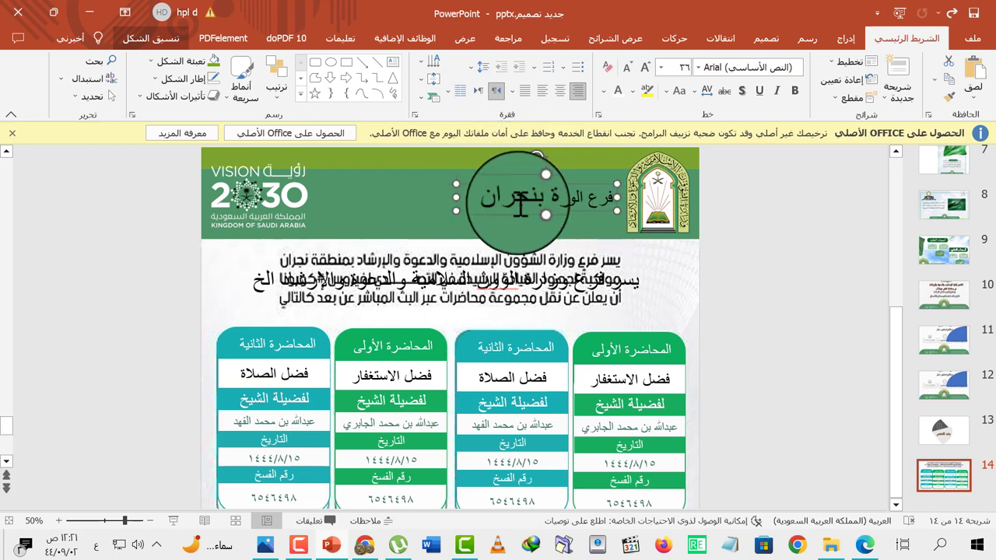
pyautogui.hotkey('ctrl', 'a')
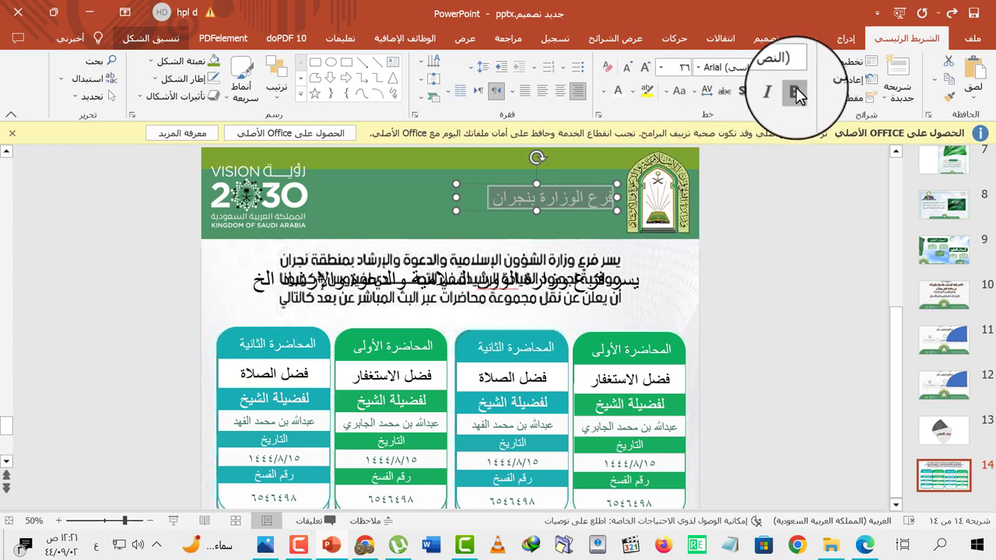
pyautogui.click(750, 264)
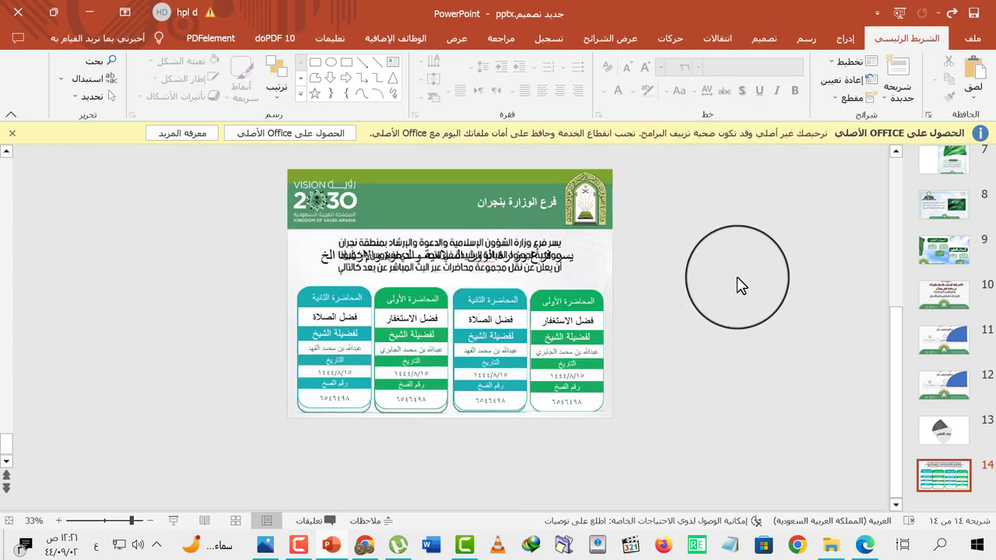
# Step: Zoom out and move the reference poster picture to the right, clear of the slide
pyautogui.scroll(-1, 663, 283)
pyautogui.keyDown('ctrl'); pyautogui.scroll(-1, 695, 280); pyautogui.keyUp('ctrl')
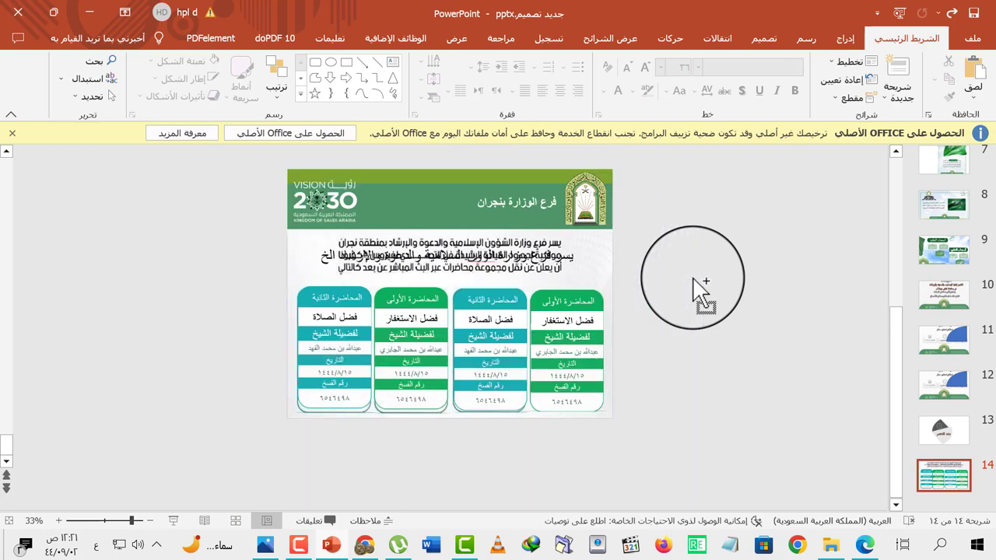
pyautogui.click(619, 272)
pyautogui.keyDown('ctrl'); pyautogui.scroll(-1, 643, 273); pyautogui.keyUp('ctrl')
pyautogui.moveTo(643, 273)
pyautogui.mouseDown()
pyautogui.moveTo(881, 258)
pyautogui.moveTo(858, 256)
pyautogui.mouseUp()
pyautogui.keyDown('ctrl'); pyautogui.scroll(-1, 789, 286); pyautogui.keyUp('ctrl')
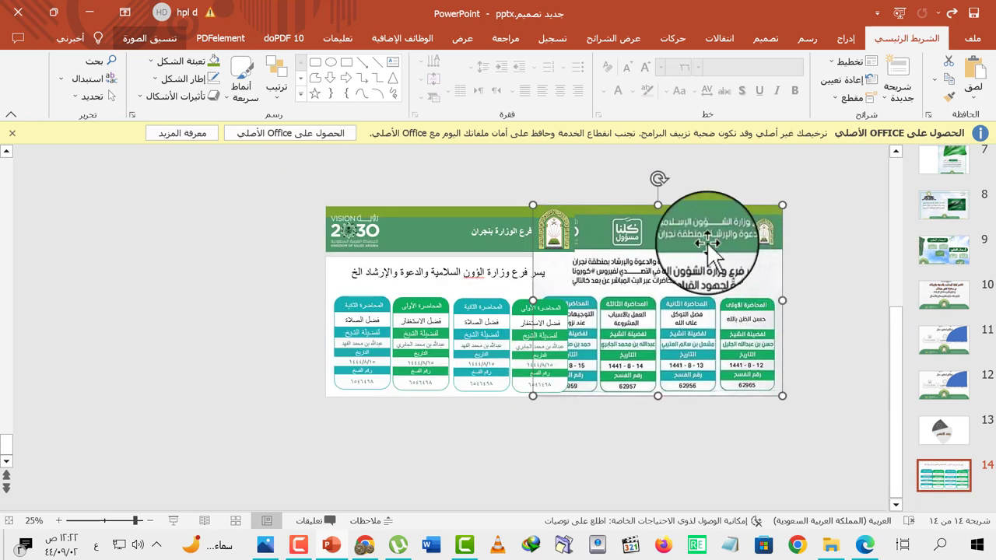
pyautogui.moveTo(668, 246); pyautogui.dragTo(743, 253)
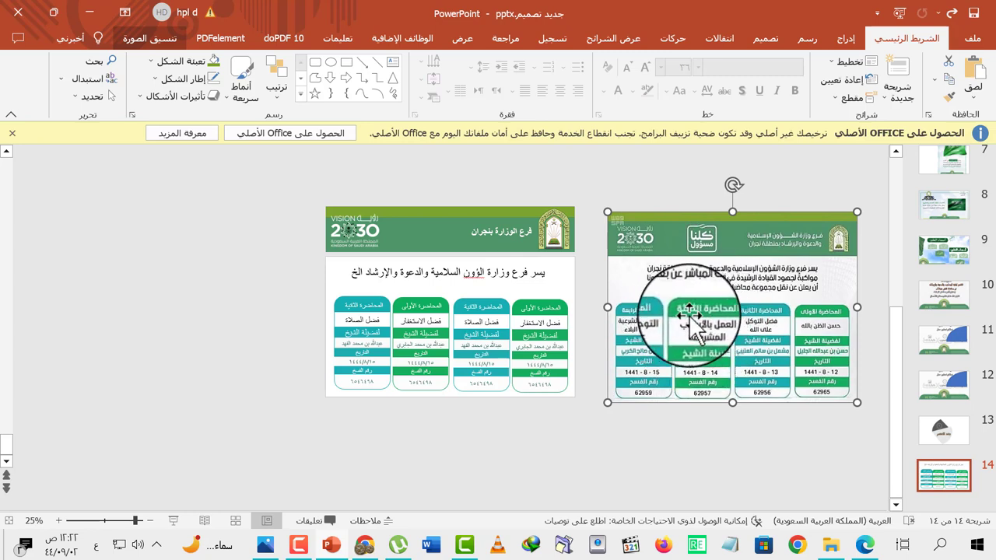
# Step: Select the two left lecture tables, then select the intro text box
pyautogui.click(303, 292)
pyautogui.moveTo(268, 273); pyautogui.dragTo(455, 431)
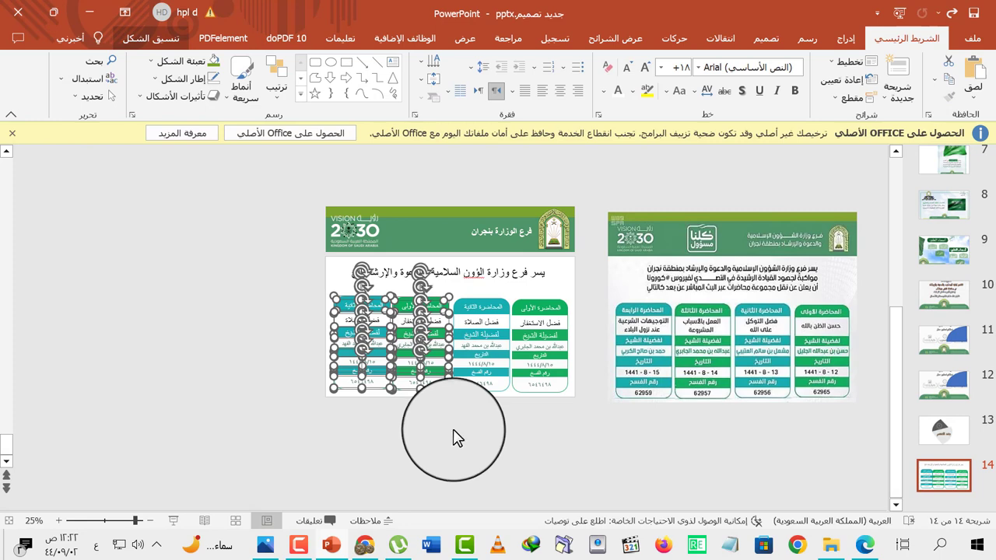
pyautogui.click(311, 363)
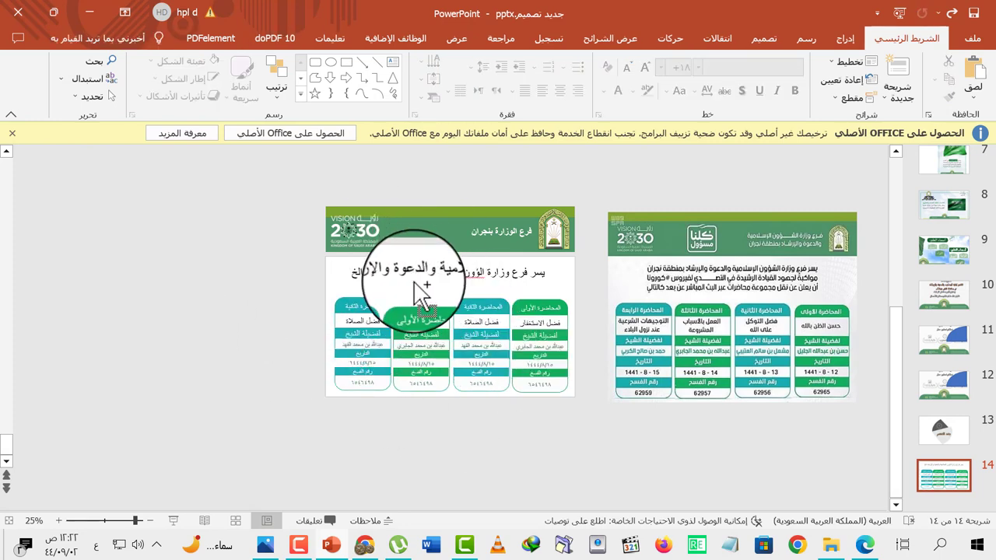
pyautogui.scroll(1, 363, 287)
pyautogui.click(372, 267)
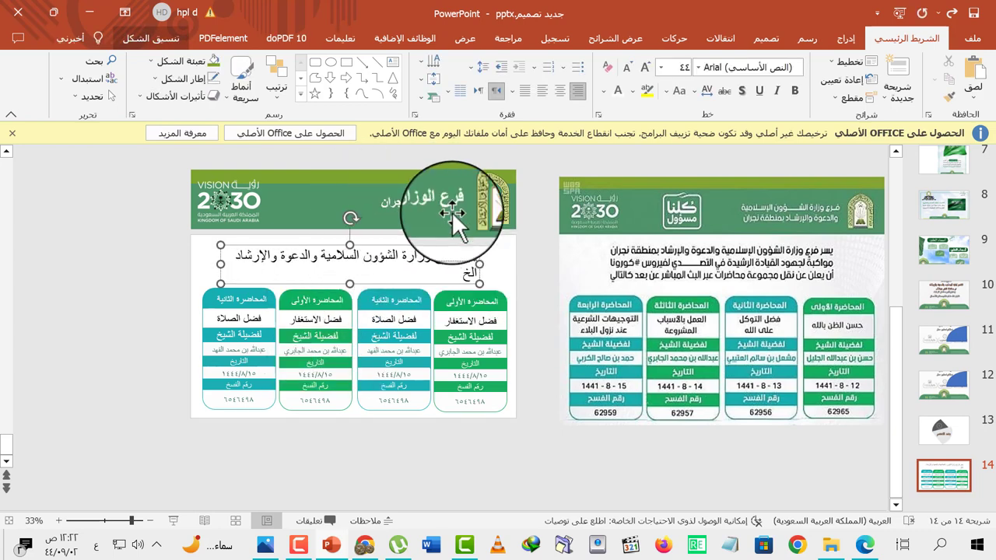
# Step: Draw a rectangle covering the whole slide
pyautogui.click(845, 48)
pyautogui.click(724, 74)
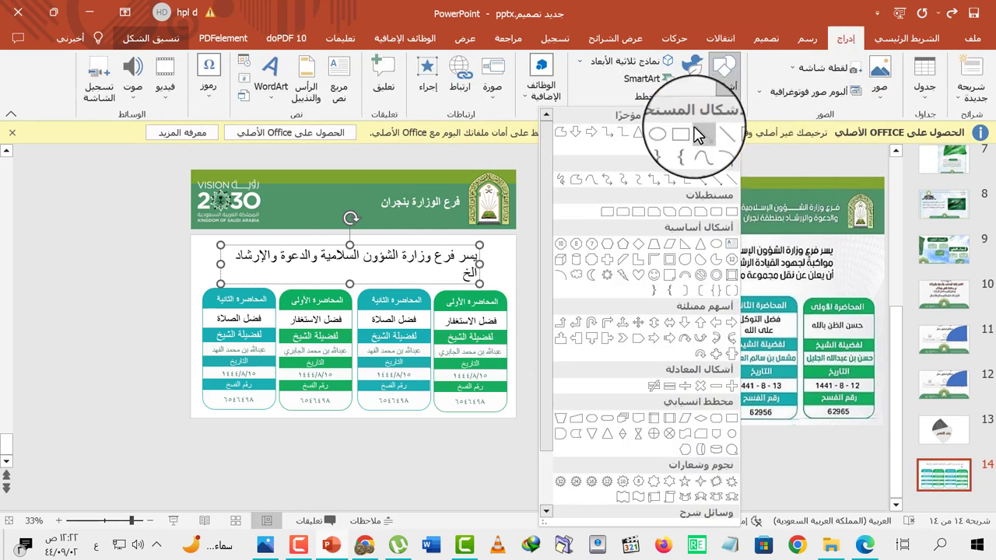
pyautogui.click(695, 132)
pyautogui.click(724, 74)
pyautogui.click(690, 134)
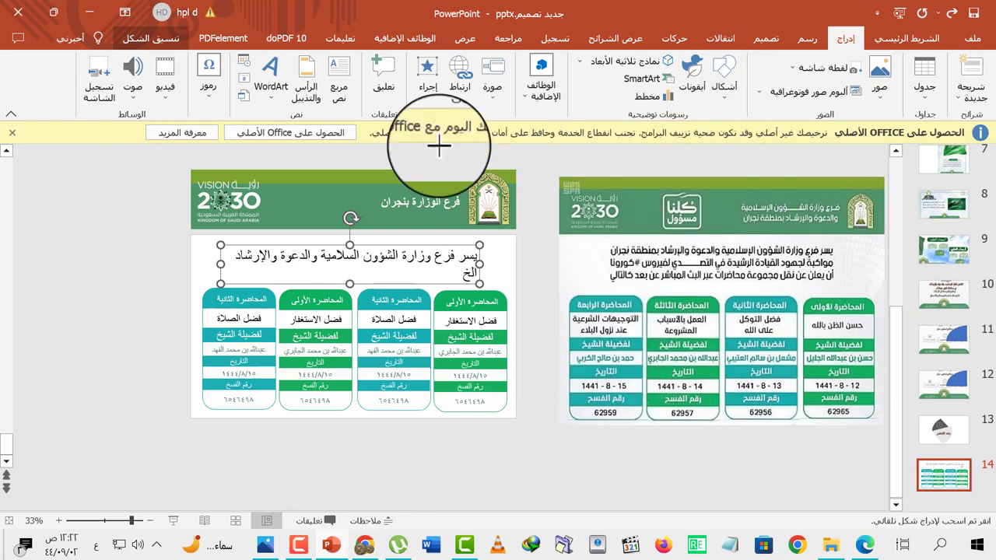
pyautogui.moveTo(192, 166); pyautogui.dragTo(516, 432)
# Step: Send the slide-sized rectangle behind the poster content and fill it white
pyautogui.rightClick(415, 255)
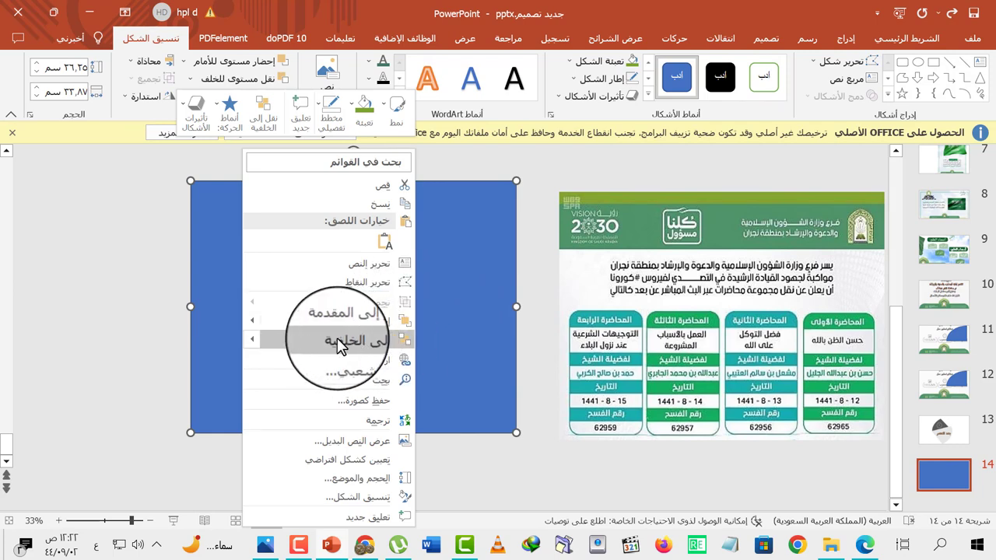
pyautogui.click(260, 340)
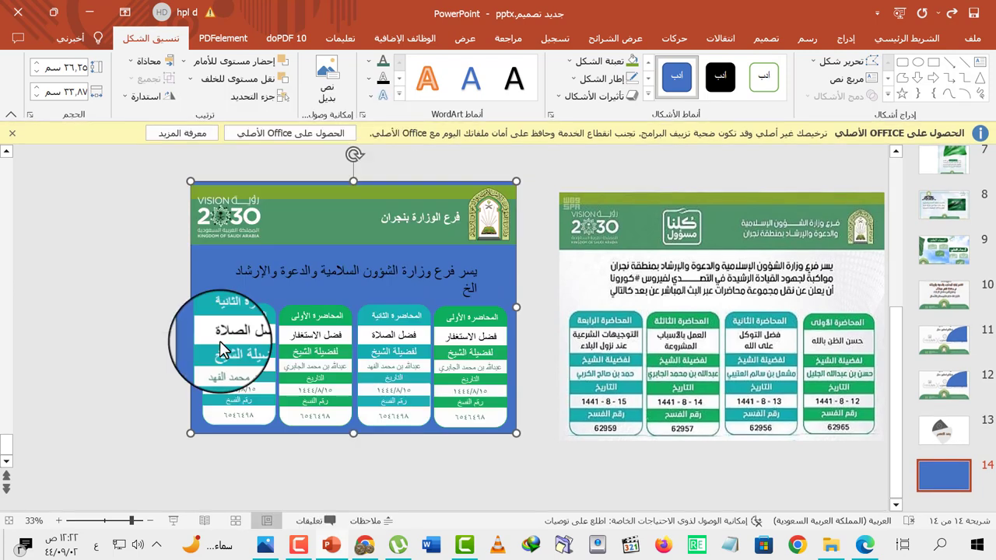
pyautogui.click(599, 60)
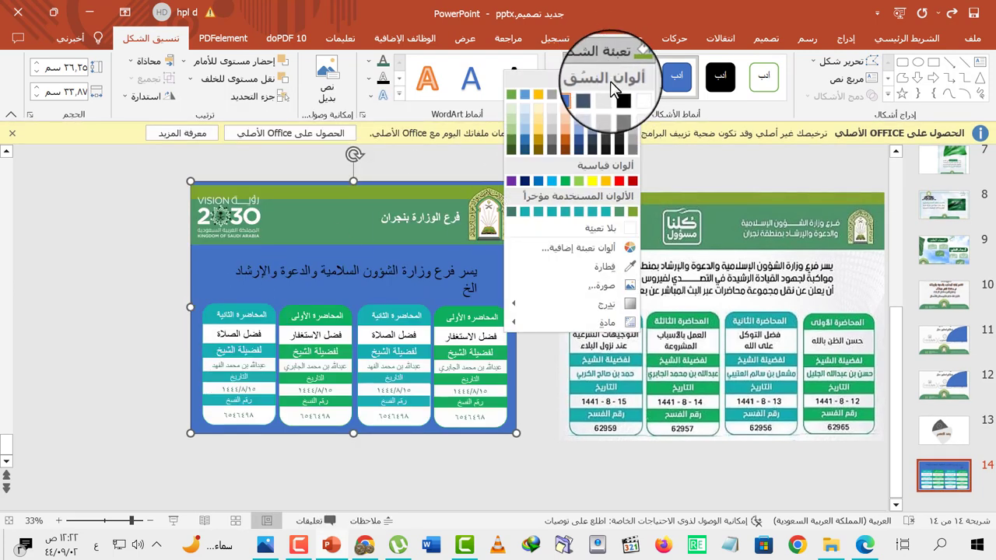
pyautogui.click(632, 95)
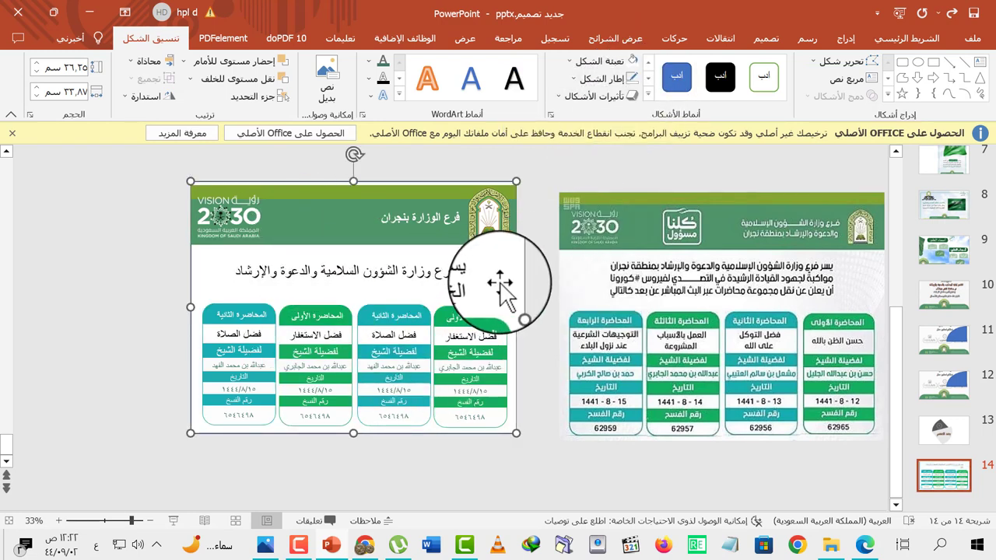
# Step: Insert the picture صورة٣.jpg onto the slide and enlarge it to cover the slide
pyautogui.click(831, 544)
pyautogui.moveTo(645, 221)
pyautogui.mouseDown()
pyautogui.moveTo(329, 547)
pyautogui.moveTo(407, 372)
pyautogui.mouseUp()
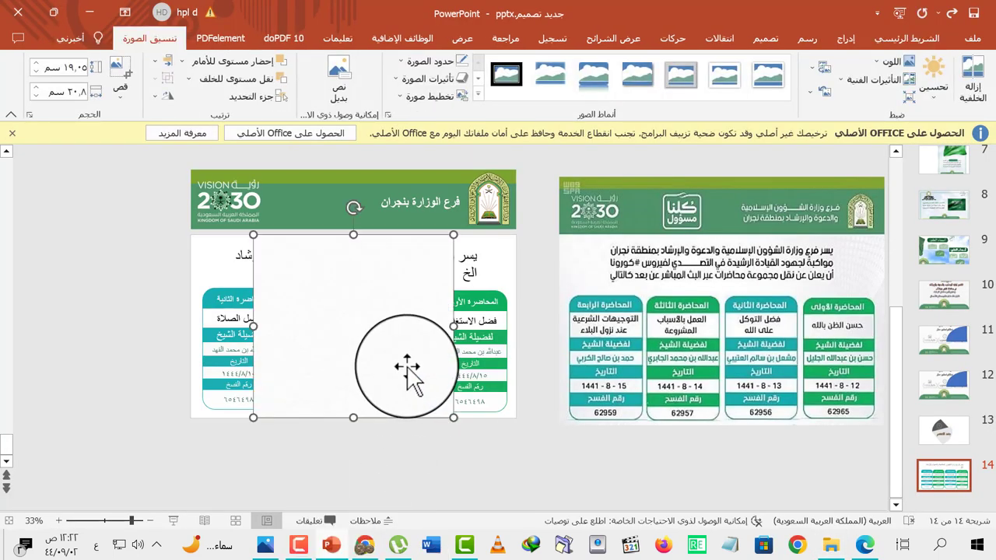
pyautogui.moveTo(453, 234); pyautogui.dragTo(519, 181)
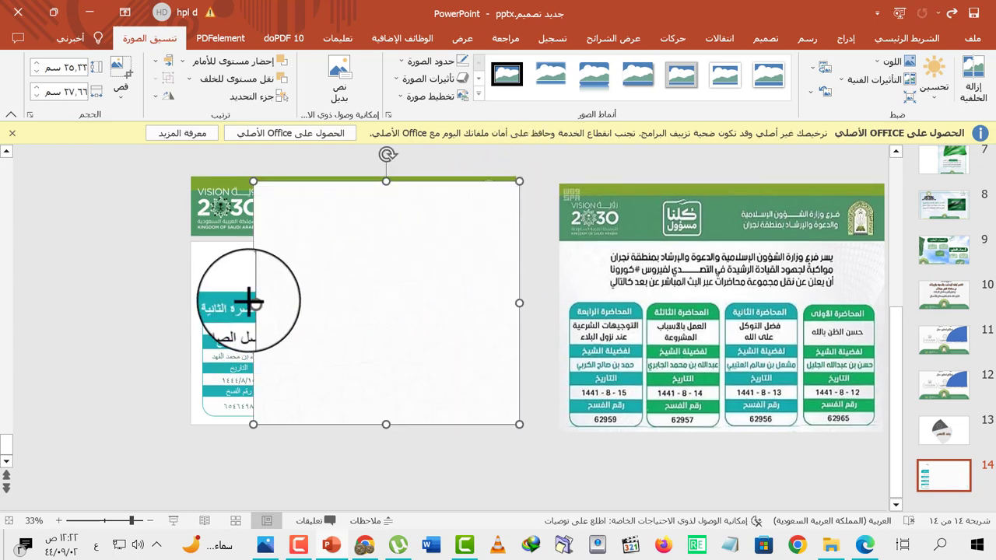
pyautogui.moveTo(249, 302); pyautogui.dragTo(184, 303)
pyautogui.keyDown('ctrl'); pyautogui.scroll(4, 223, 283); pyautogui.keyUp('ctrl')
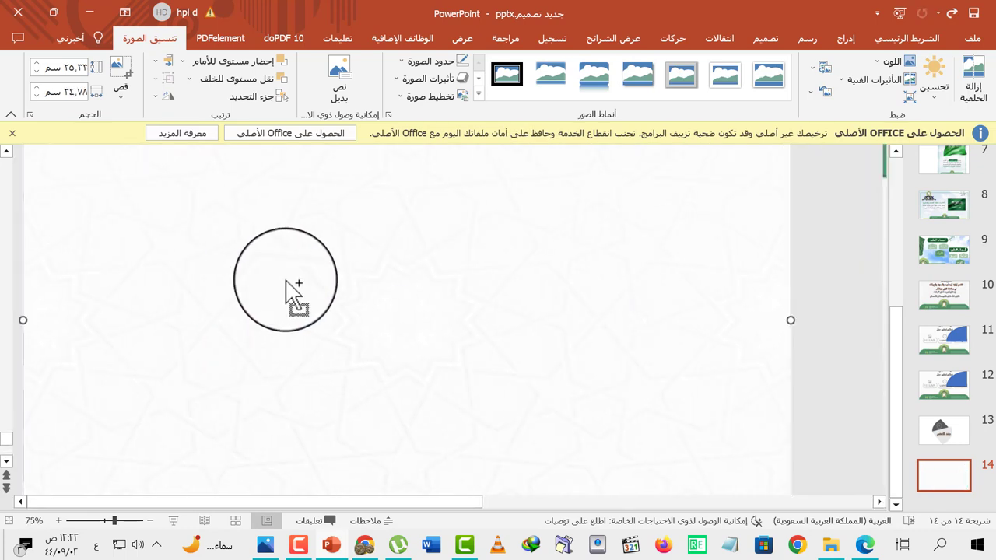
pyautogui.keyDown('ctrl'); pyautogui.scroll(-5, 286, 283); pyautogui.keyUp('ctrl')
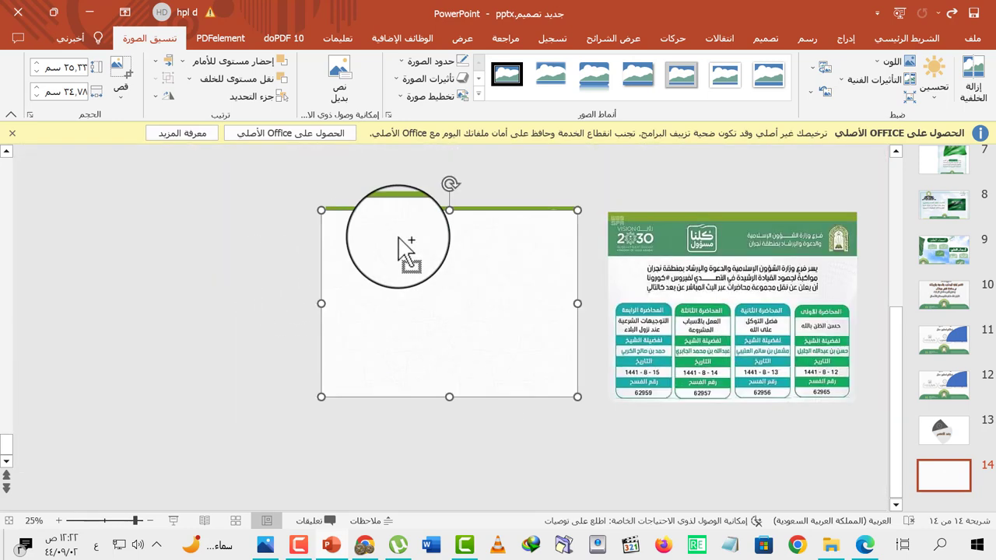
pyautogui.moveTo(449, 210); pyautogui.dragTo(449, 206)
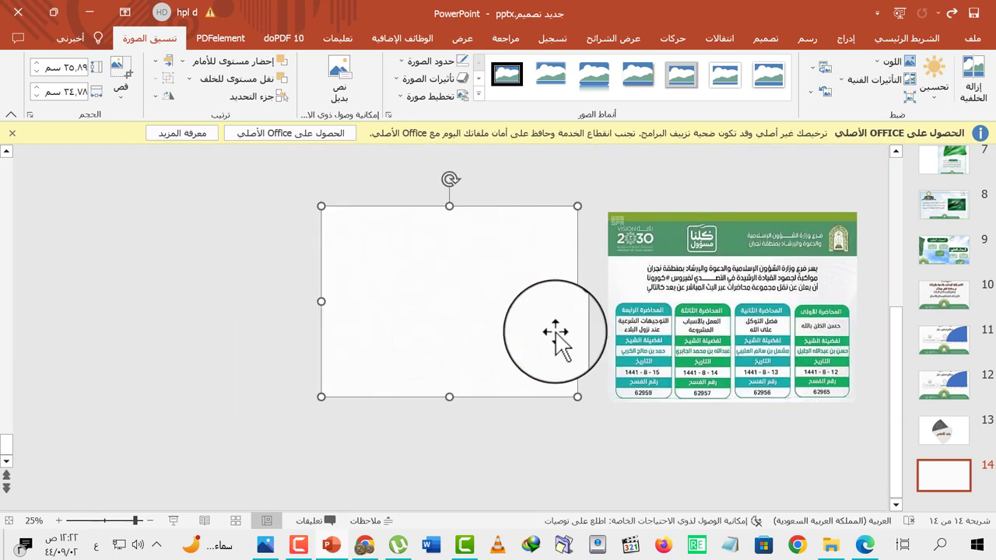
pyautogui.moveTo(578, 301); pyautogui.dragTo(579, 241)
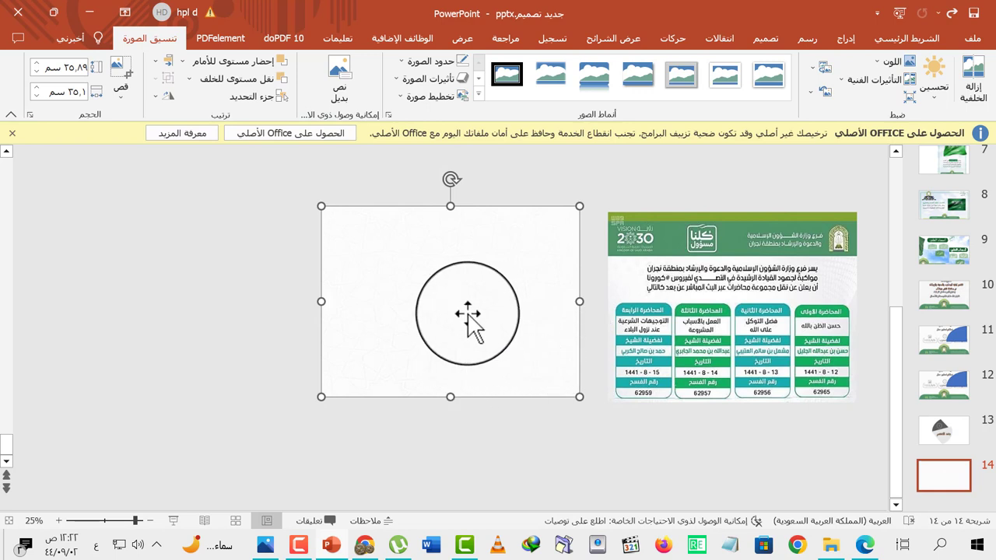
# Step: Send the background picture behind the poster and fine-tune its width from the sides
pyautogui.rightClick(468, 314)
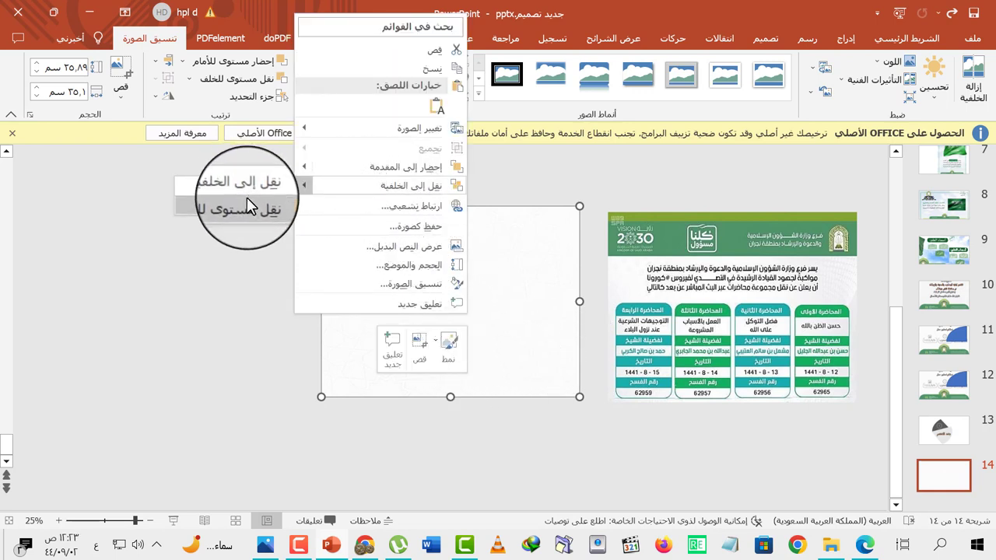
pyautogui.click(248, 195)
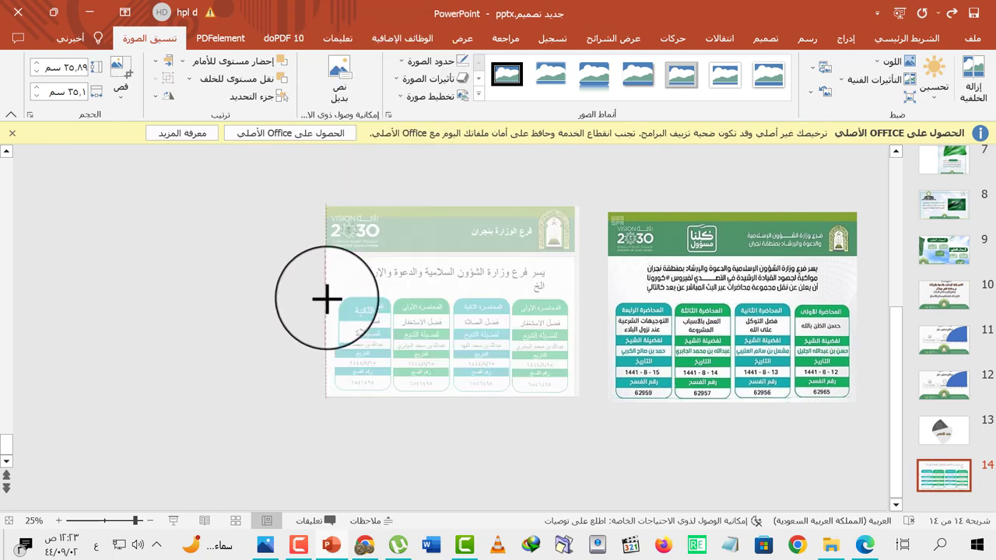
pyautogui.moveTo(321, 300); pyautogui.dragTo(325, 301)
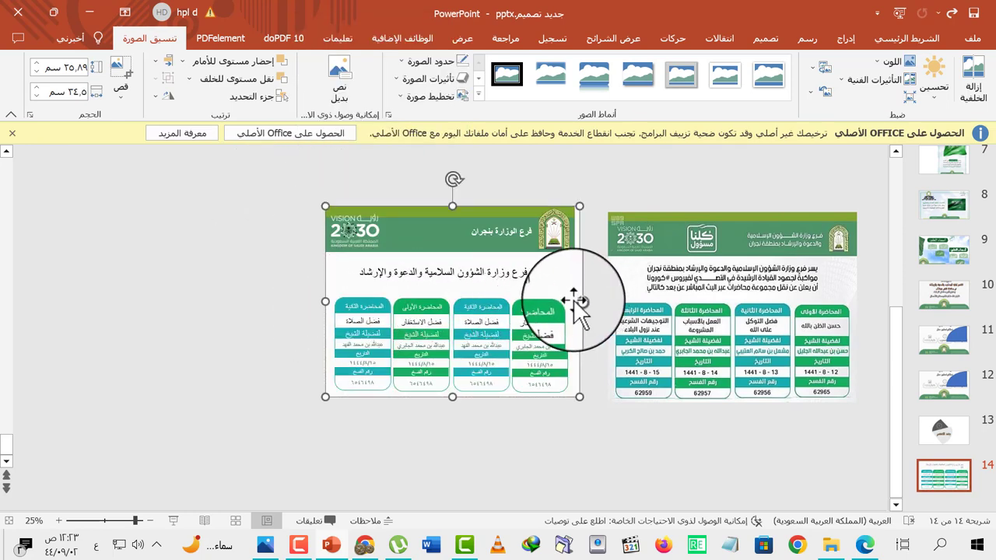
pyautogui.moveTo(578, 300); pyautogui.dragTo(579, 301)
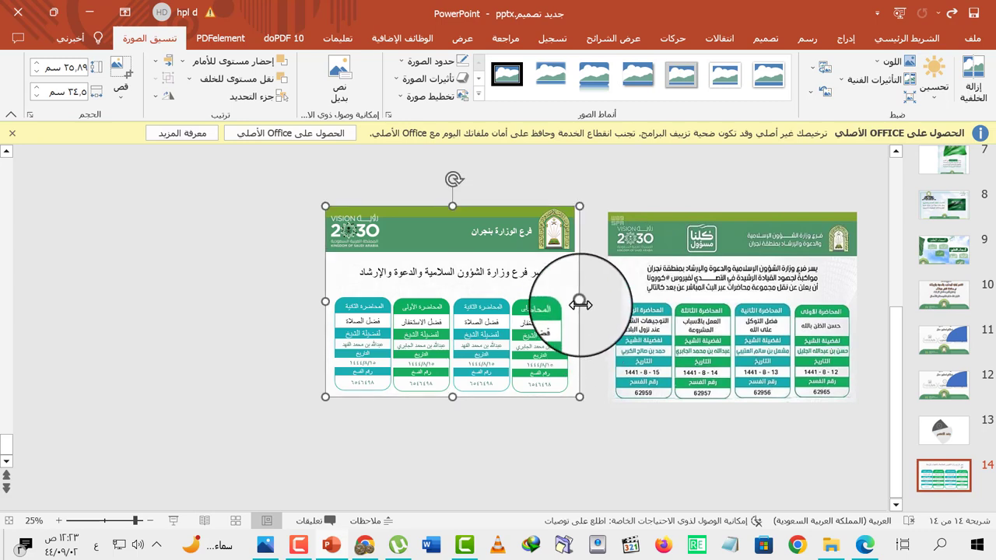
pyautogui.click(468, 320)
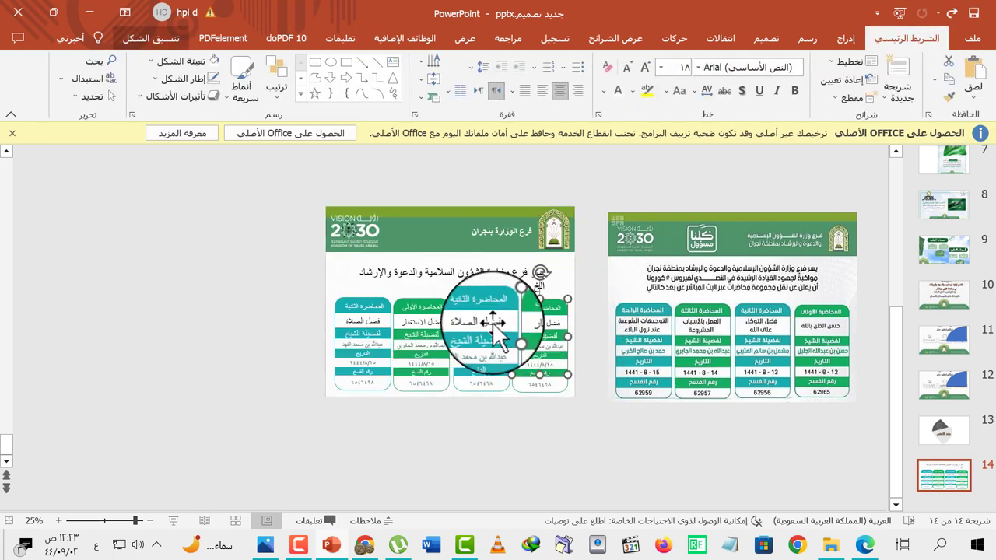
# Step: Delete the original reference poster picture and marquee-select all the recreated poster pieces
pyautogui.click(702, 247)
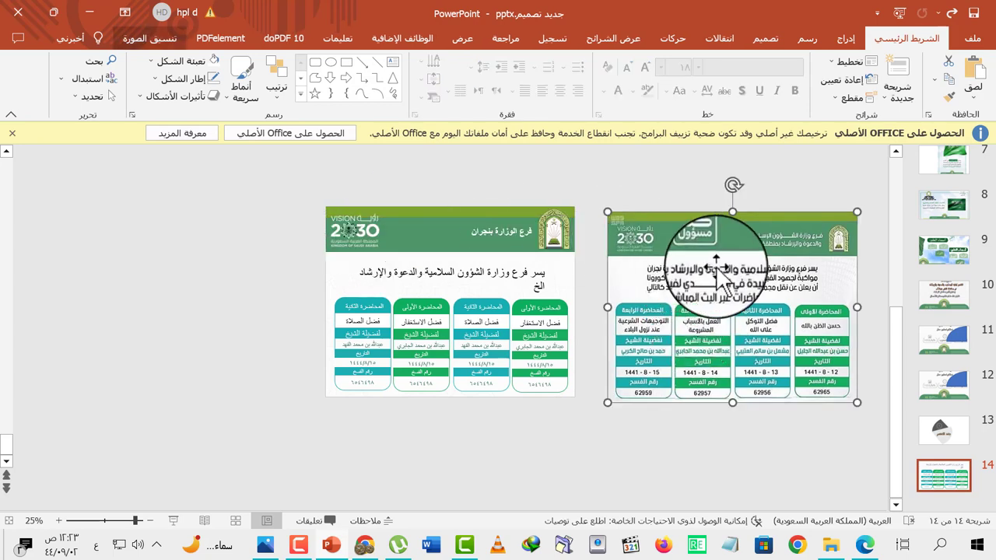
pyautogui.press('Delete')
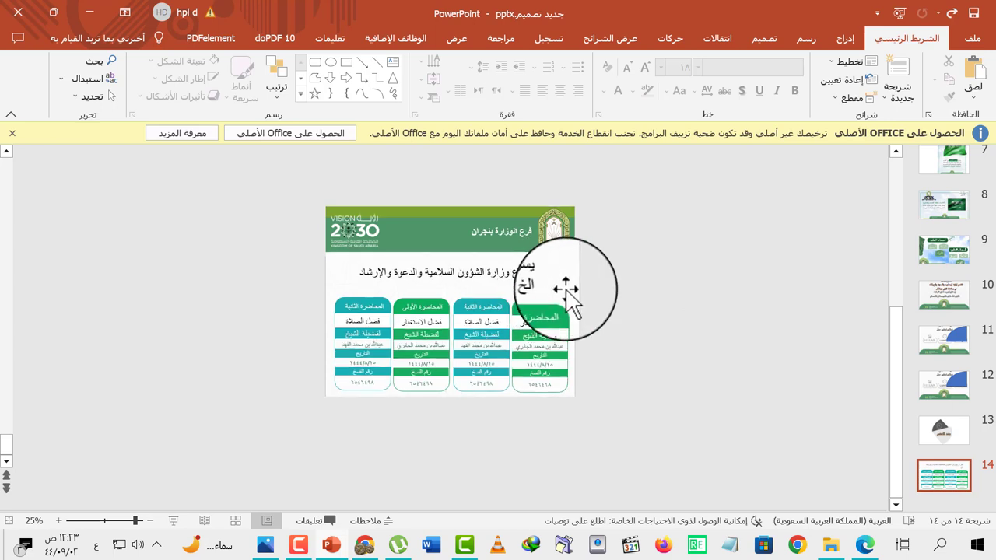
pyautogui.hotkey('ctrl', 'a')
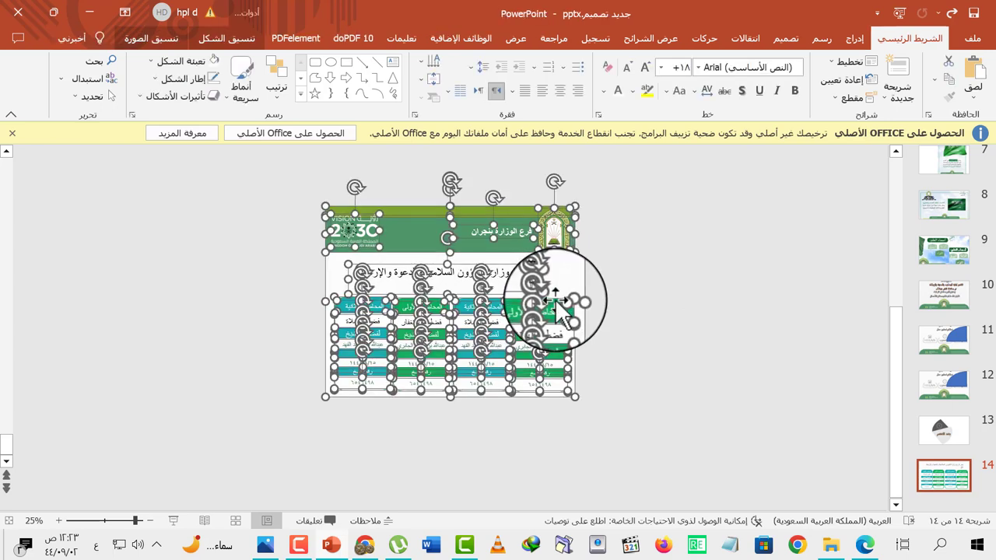
pyautogui.click(615, 296)
pyautogui.moveTo(705, 157); pyautogui.dragTo(239, 477)
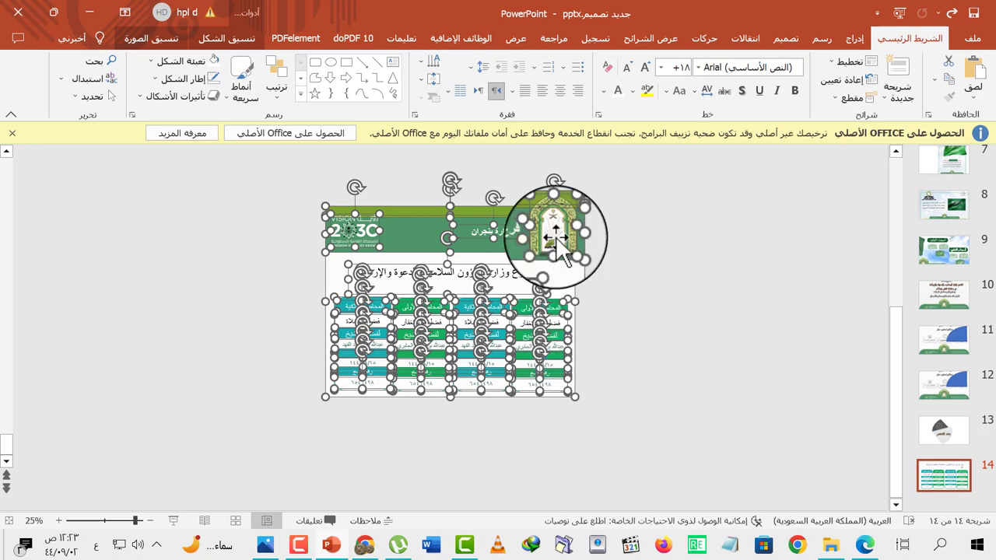
# Step: Save the selected poster as the PNG picture صورة٦.png in the مجلد جديد (6) folder
pyautogui.rightClick(559, 262)
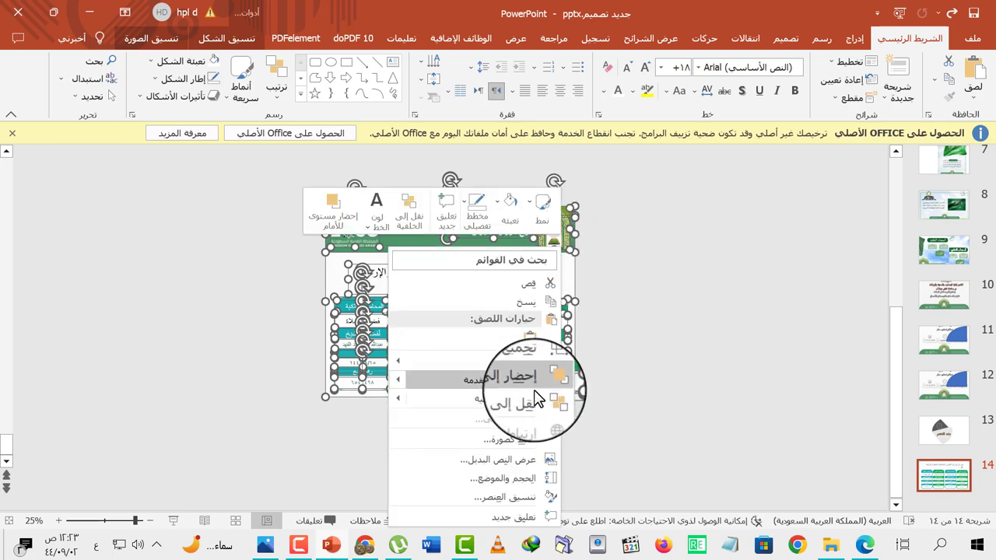
pyautogui.click(541, 435)
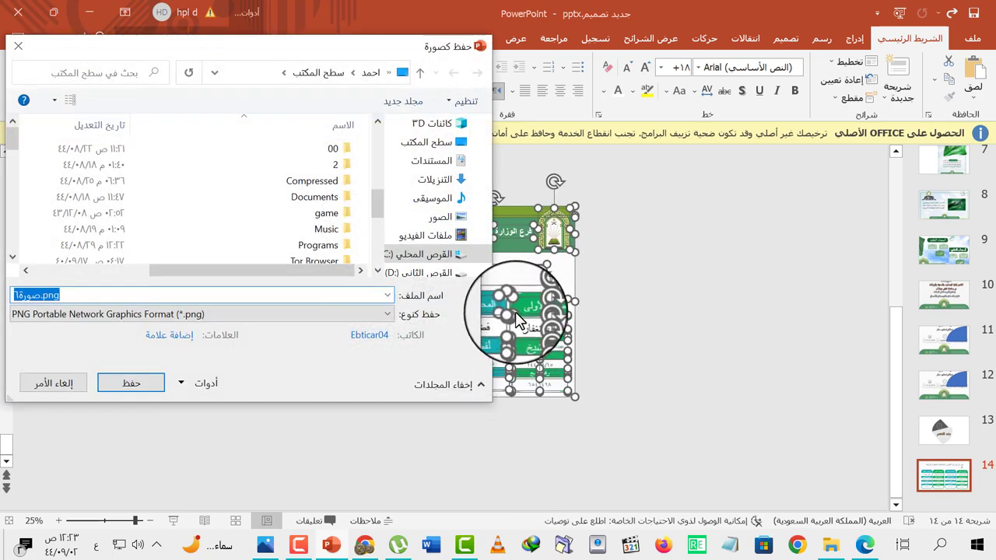
pyautogui.scroll(-5, 301, 167)
pyautogui.scroll(-5, 266, 234)
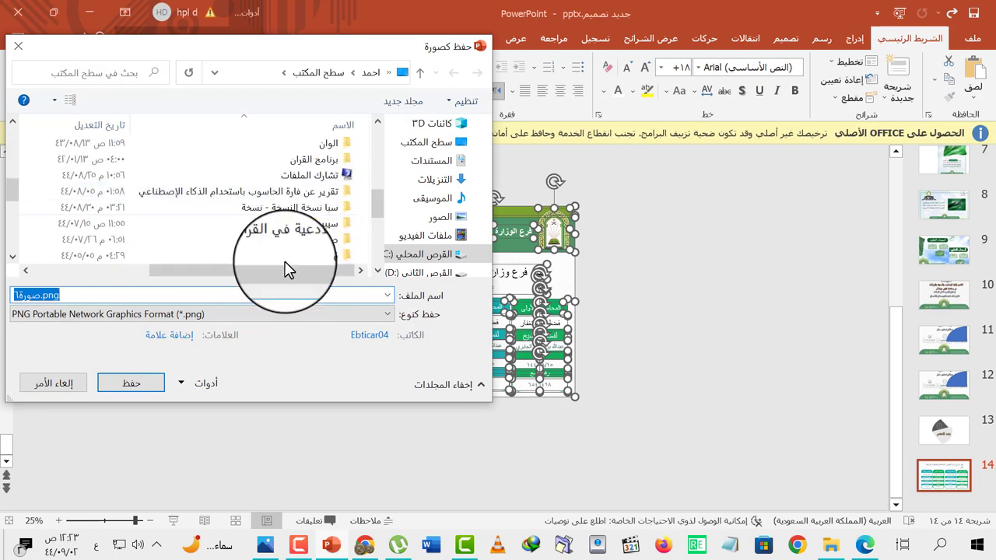
pyautogui.click(159, 314)
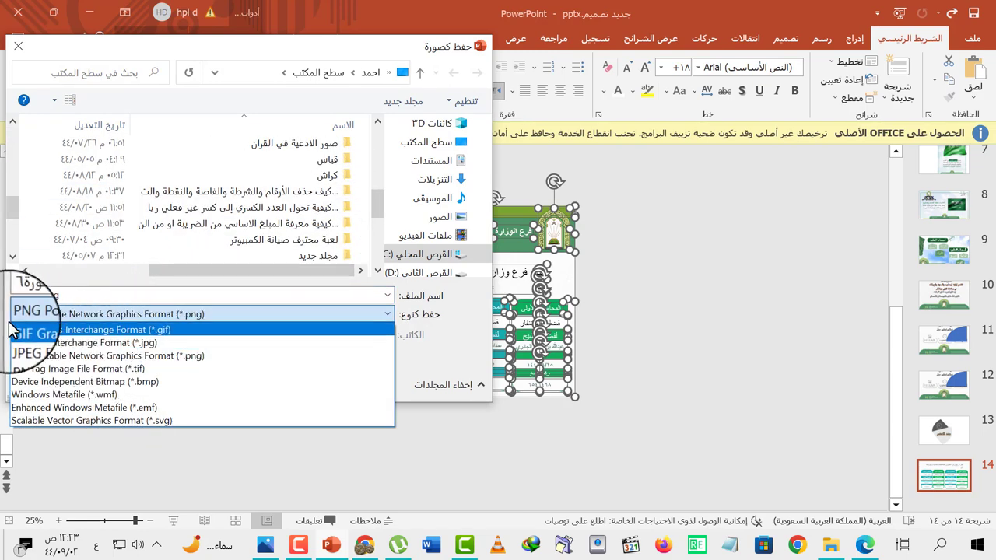
pyautogui.click(43, 355)
pyautogui.scroll(-3, 194, 234)
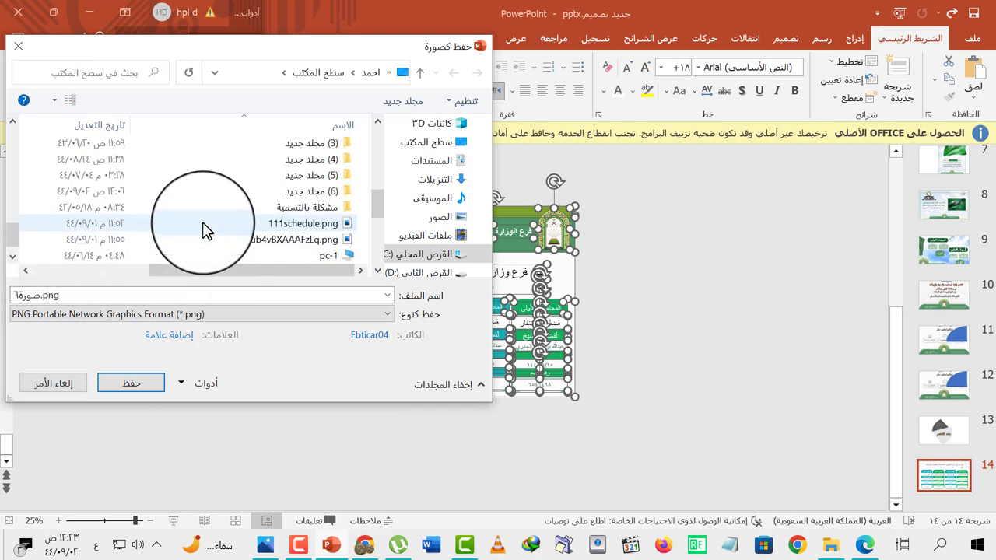
pyautogui.click(151, 315)
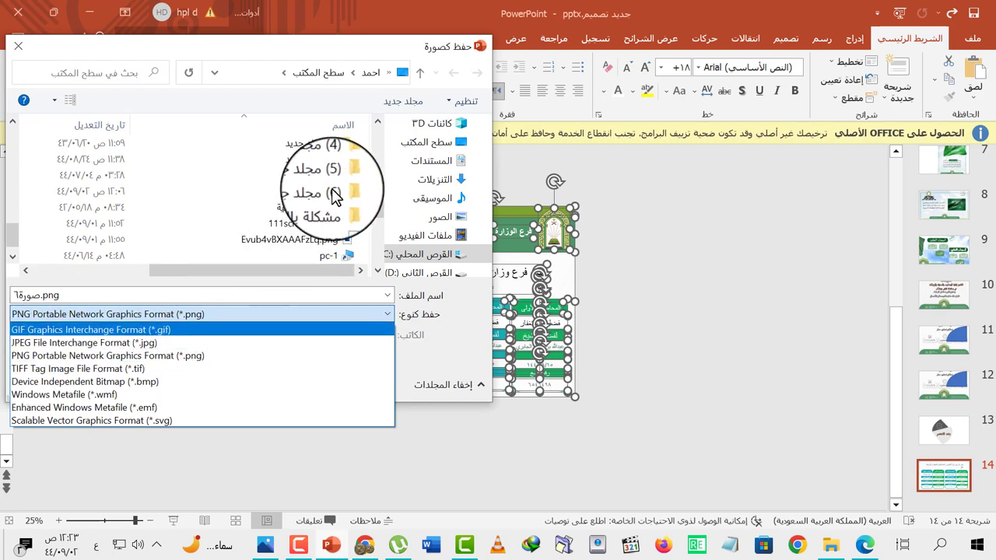
pyautogui.click(328, 201)
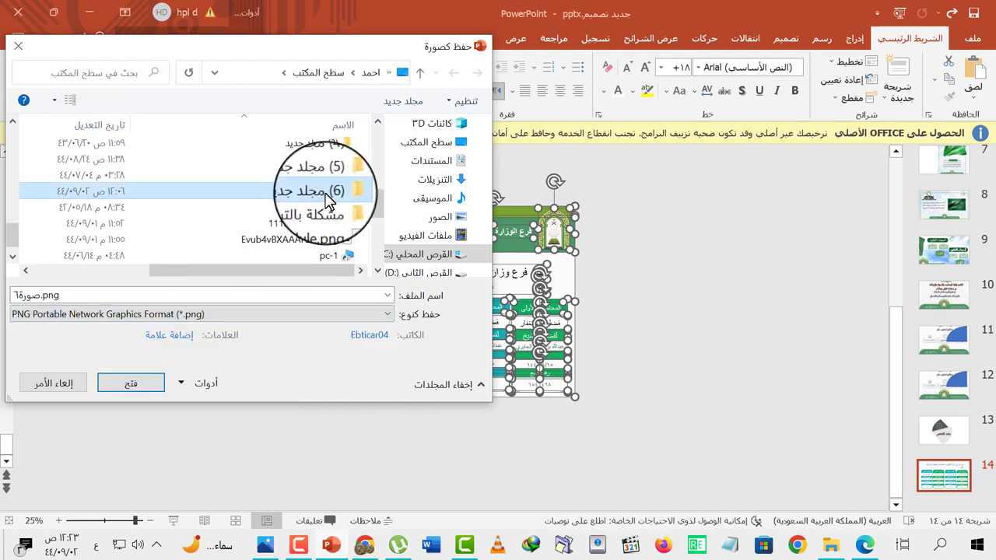
pyautogui.doubleClick(328, 202)
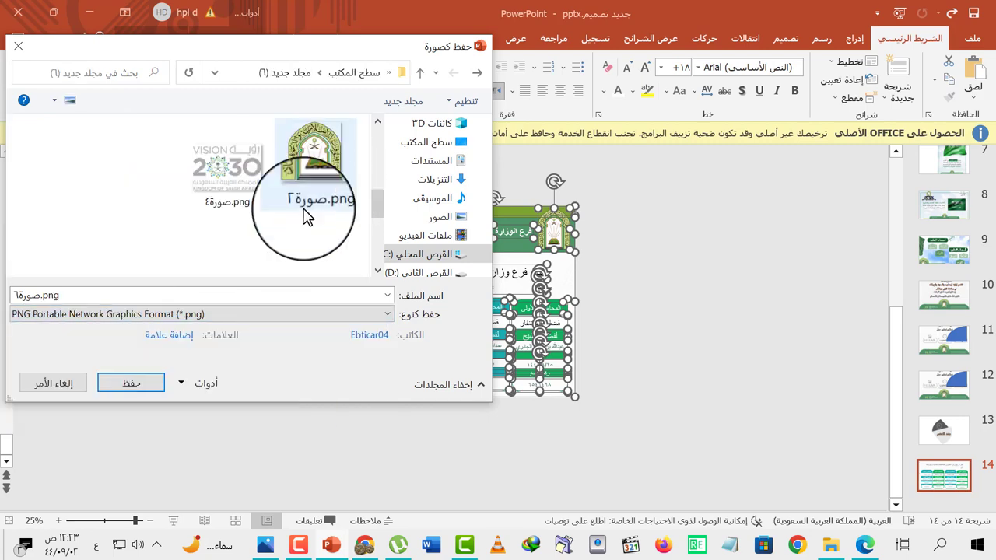
pyautogui.click(140, 386)
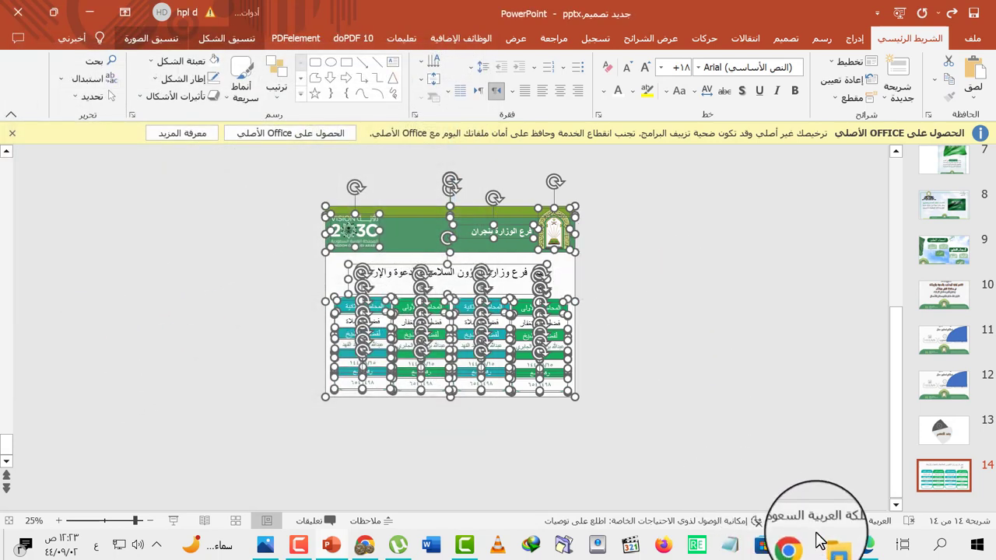
# Step: View the exported 2000 × 1529 صورة6.png in Photos, showing the finished green poster
pyautogui.click(829, 549)
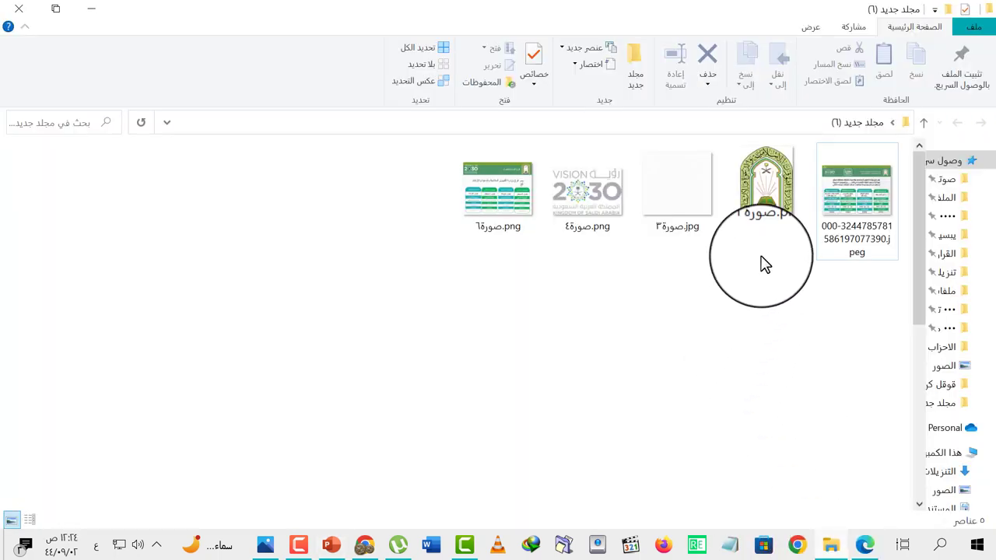
pyautogui.doubleClick(510, 187)
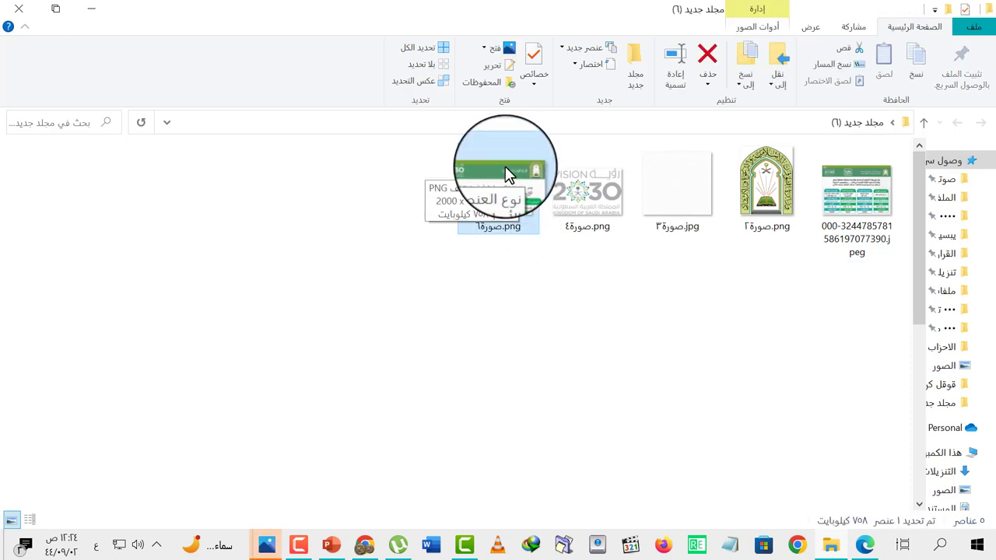
pyautogui.moveTo(278, 548)
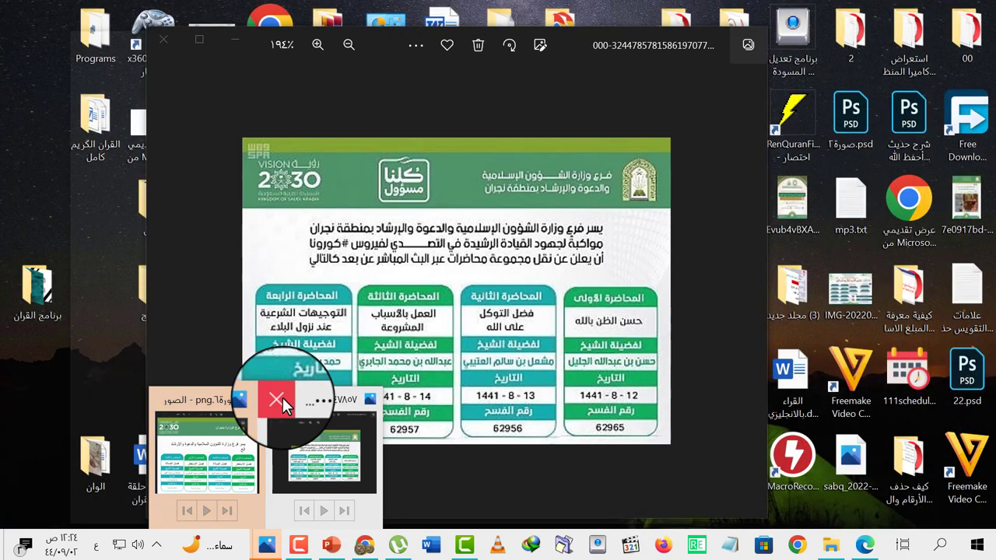
pyautogui.click(284, 409)
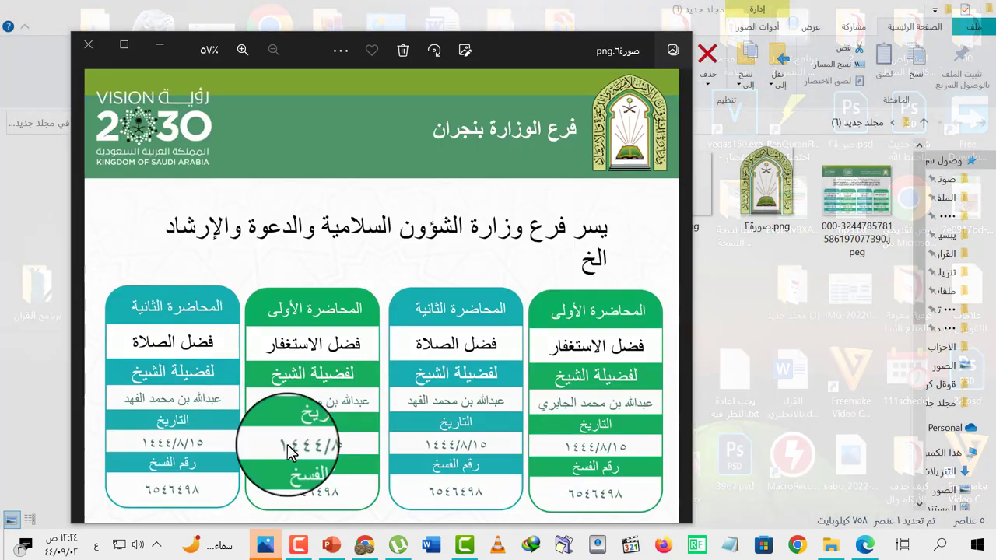
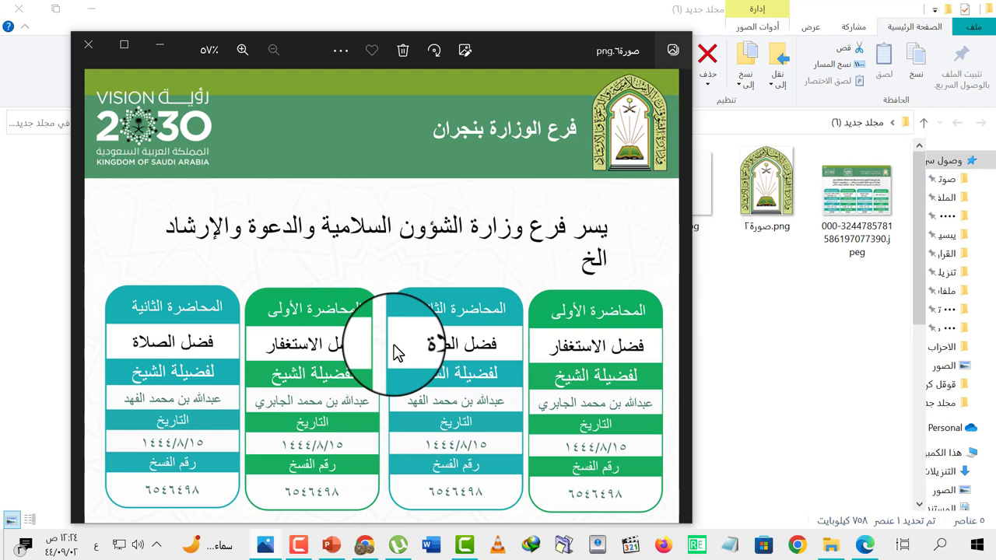
# Step: Leave the Photos preview of the saved PNG and return to PowerPoint slide 14
pyautogui.click(348, 549)
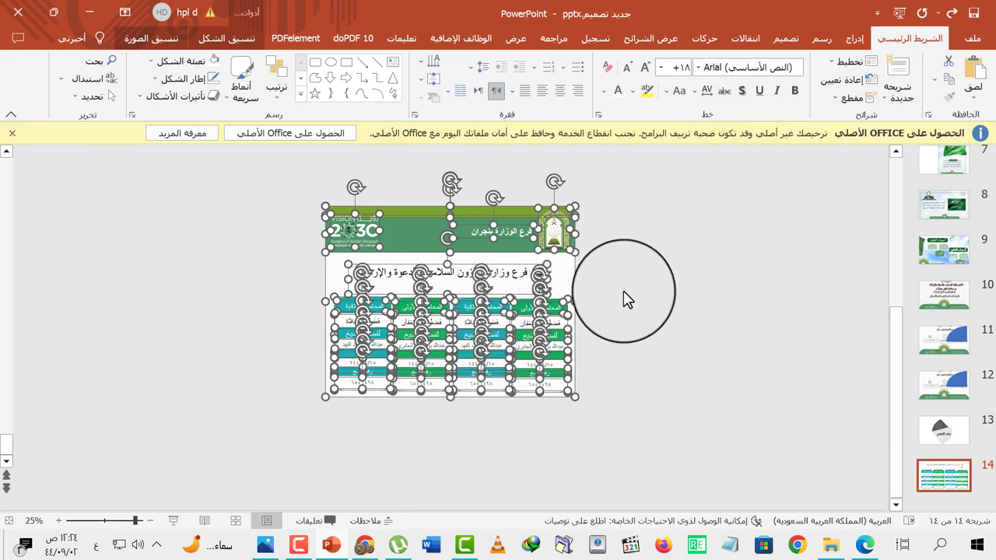
# Step: Zoom in and drag copies of the title text box upward toward the green header
pyautogui.click(602, 302)
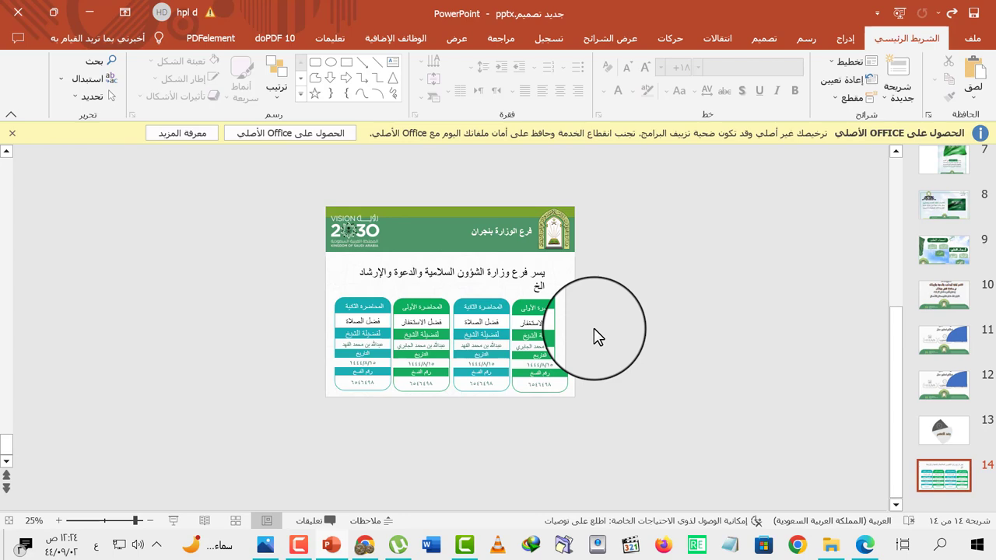
pyautogui.keyDown('ctrl'); pyautogui.scroll(4, 619, 319); pyautogui.keyUp('ctrl')
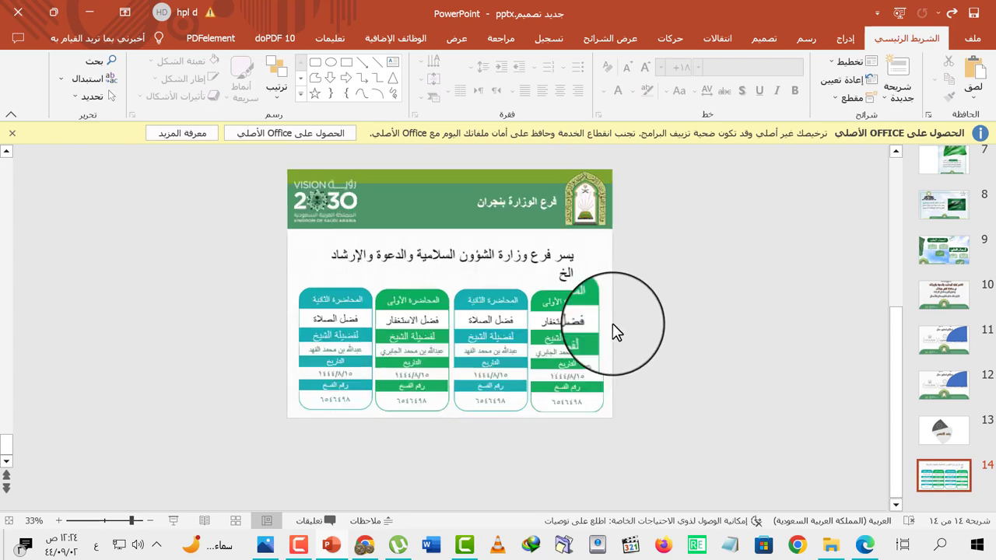
pyautogui.scroll(3, 618, 319)
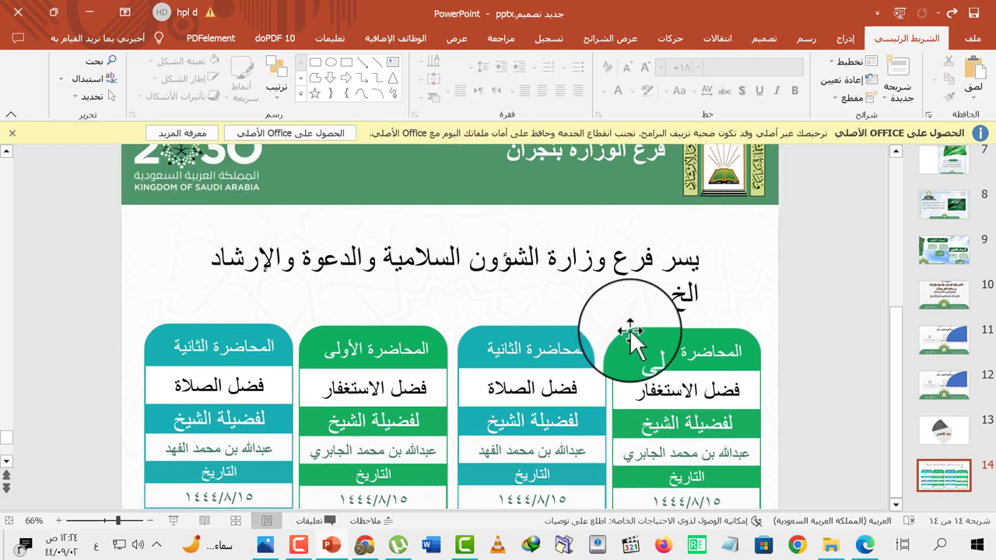
pyautogui.click(615, 339)
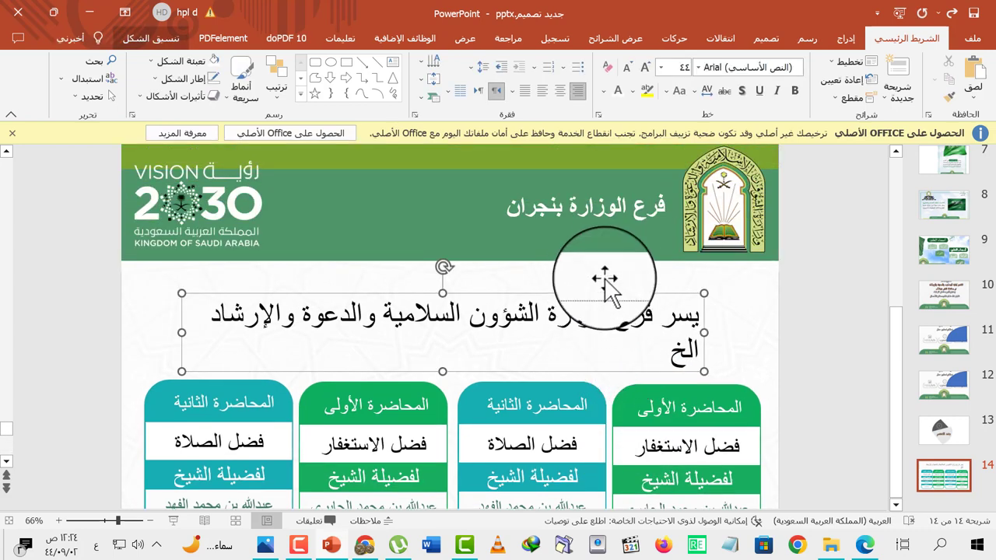
pyautogui.moveTo(615, 294); pyautogui.dragTo(631, 266)
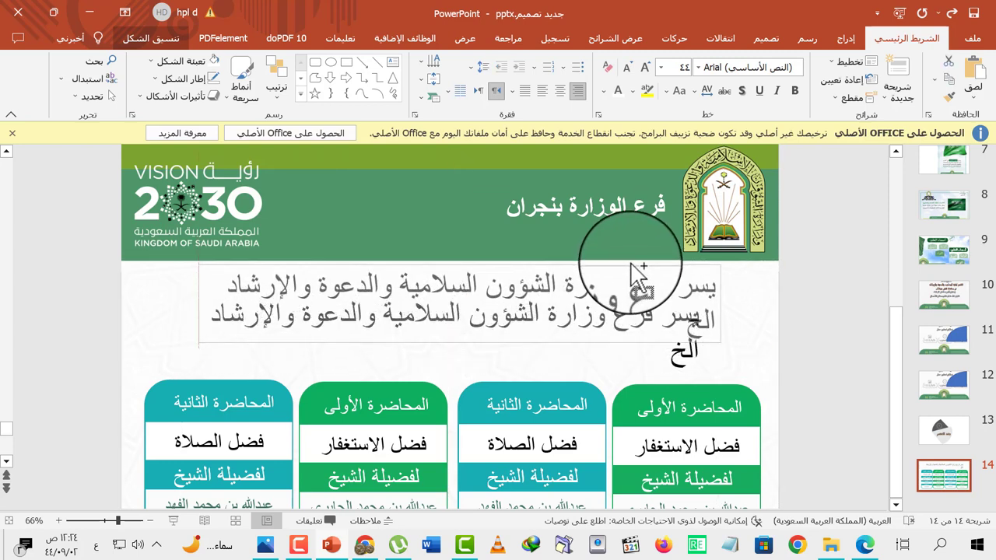
pyautogui.moveTo(634, 273); pyautogui.dragTo(598, 219)
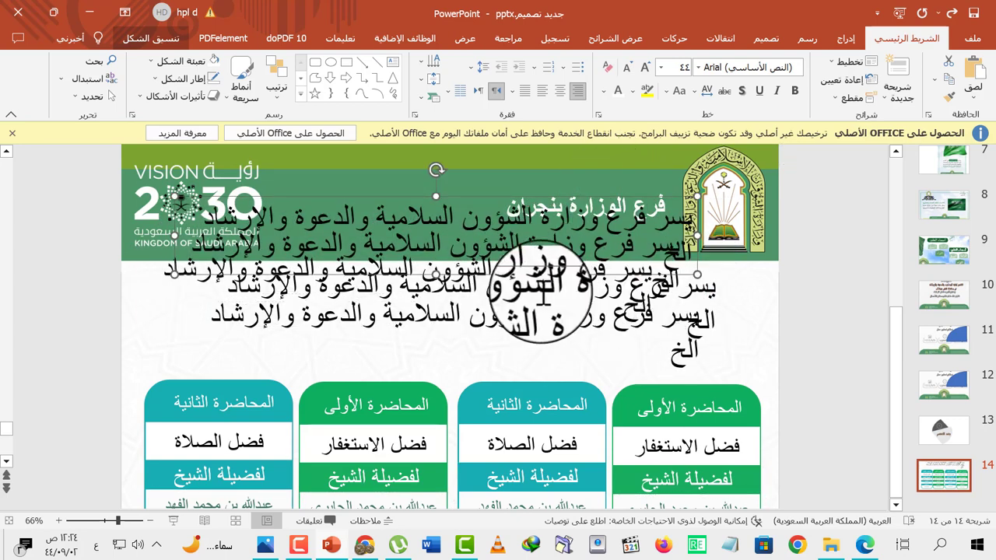
pyautogui.scroll(-5, 543, 296)
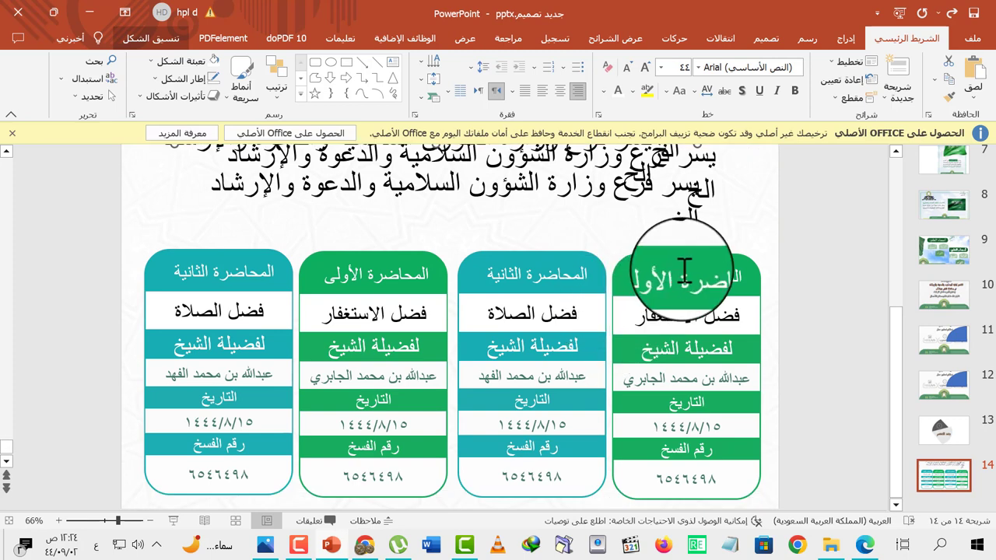
pyautogui.click(759, 276)
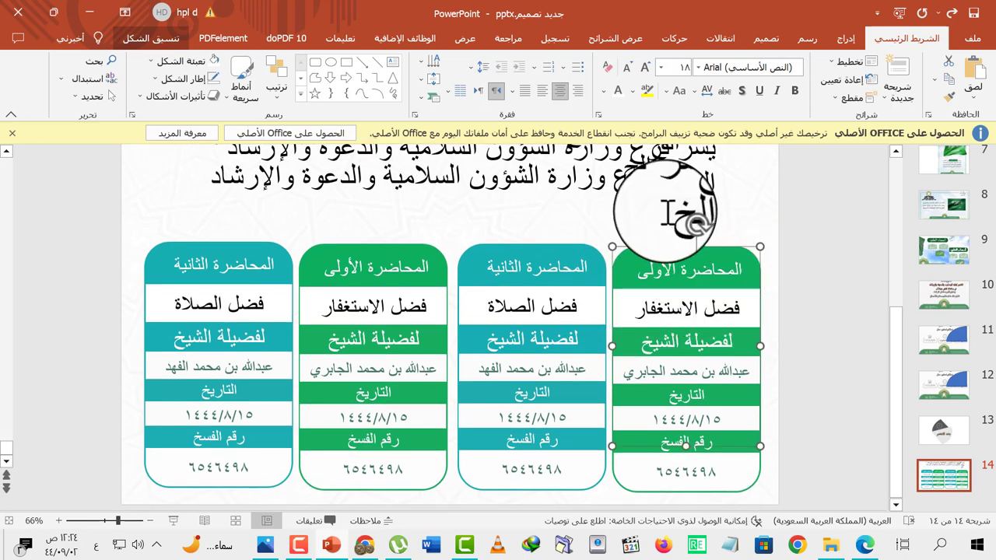
pyautogui.click(171, 44)
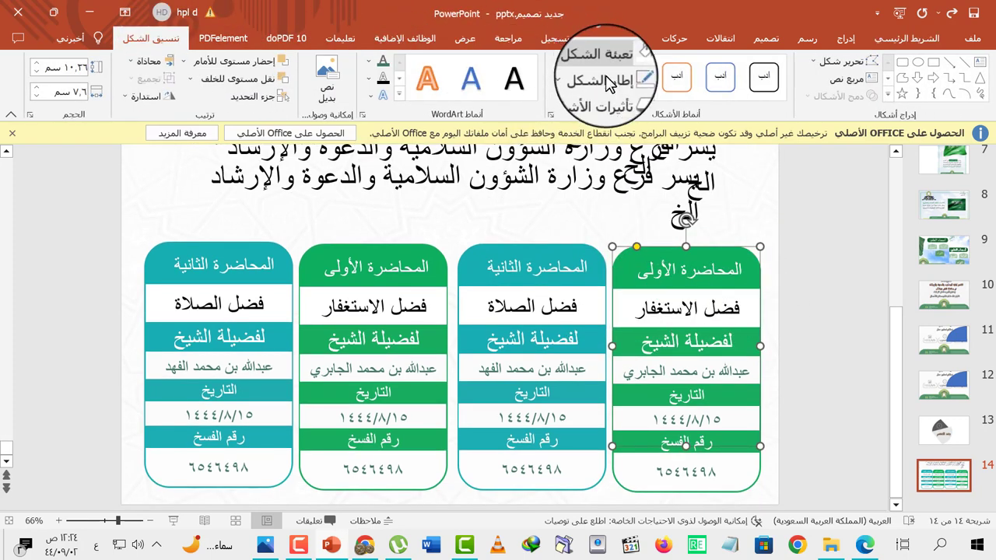
pyautogui.click(592, 78)
pyautogui.click(622, 298)
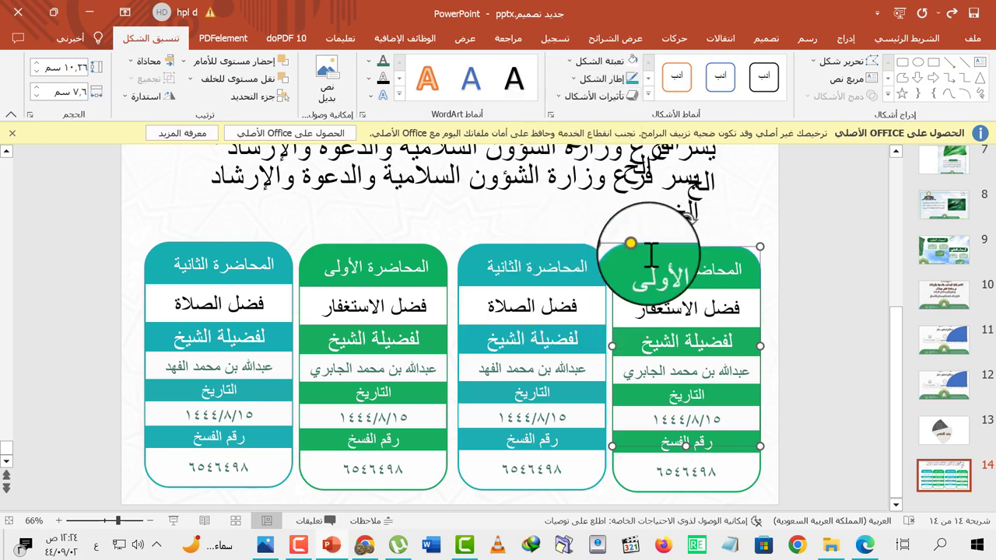
pyautogui.click(599, 61)
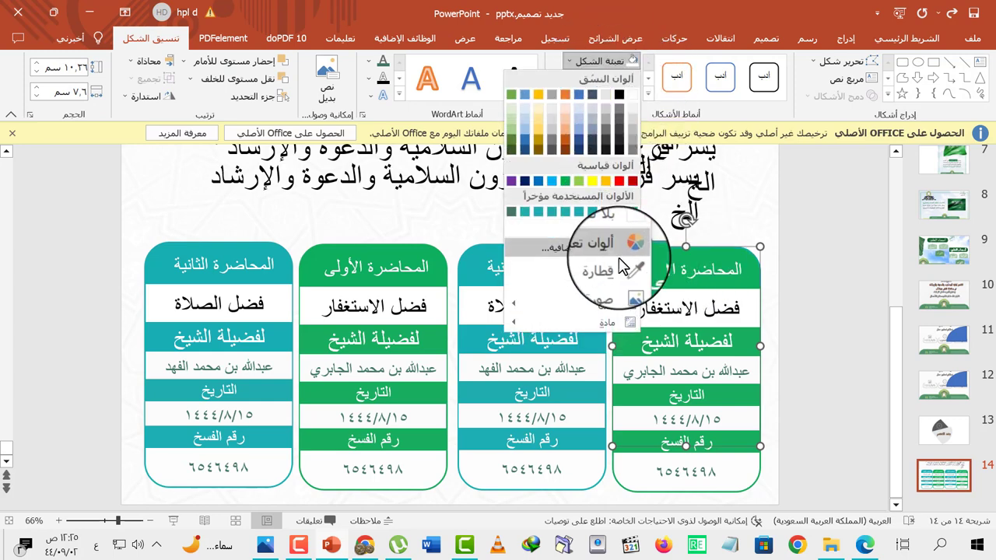
pyautogui.click(611, 266)
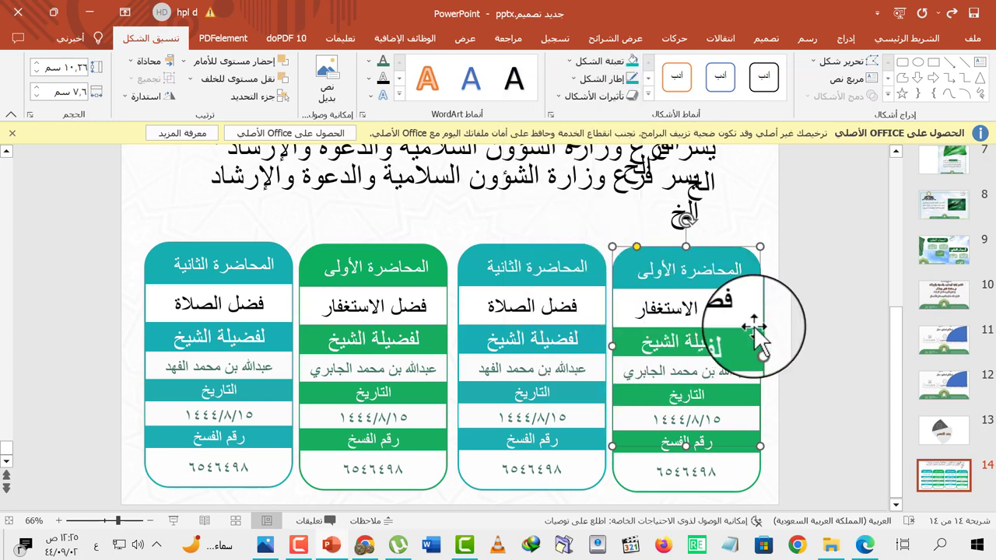
pyautogui.click(789, 345)
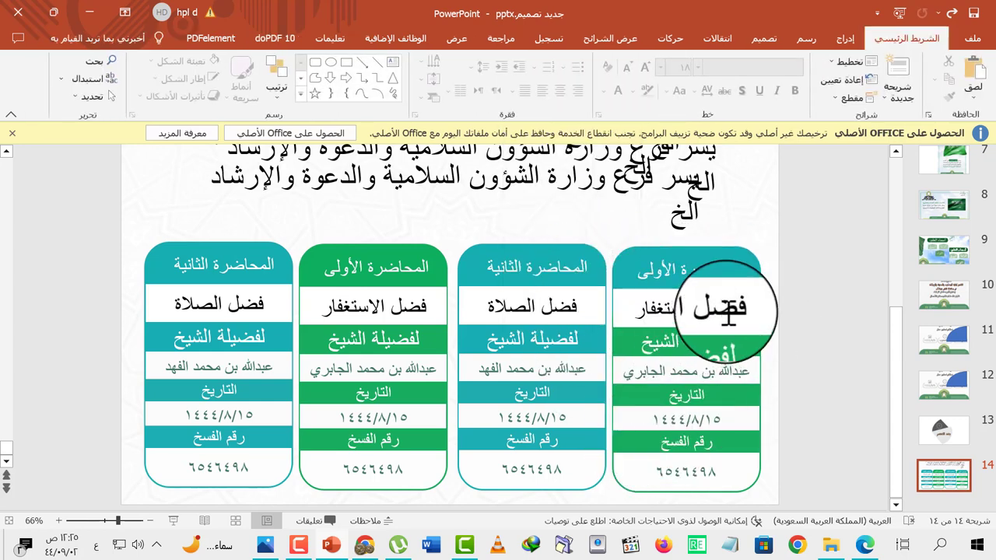
pyautogui.click(974, 21)
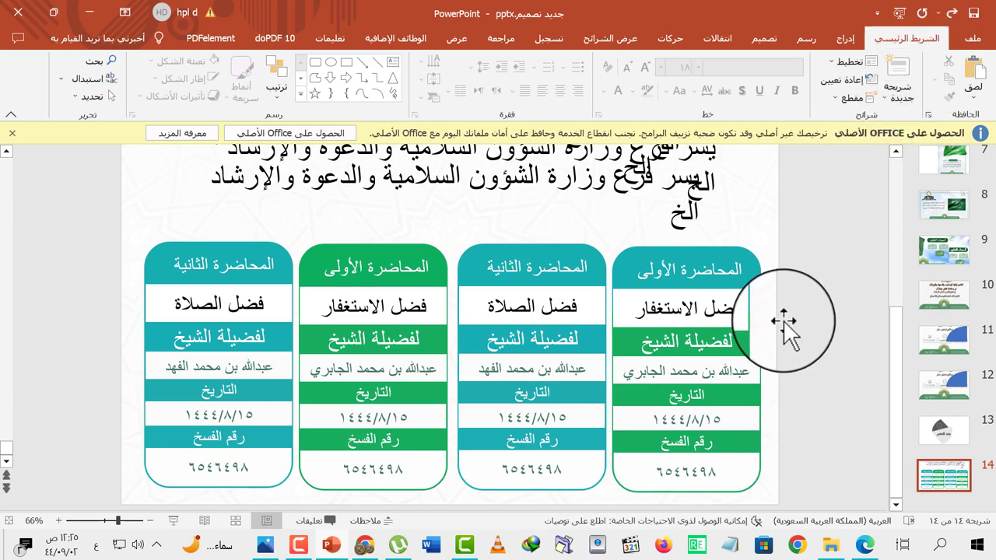
pyautogui.click(753, 272)
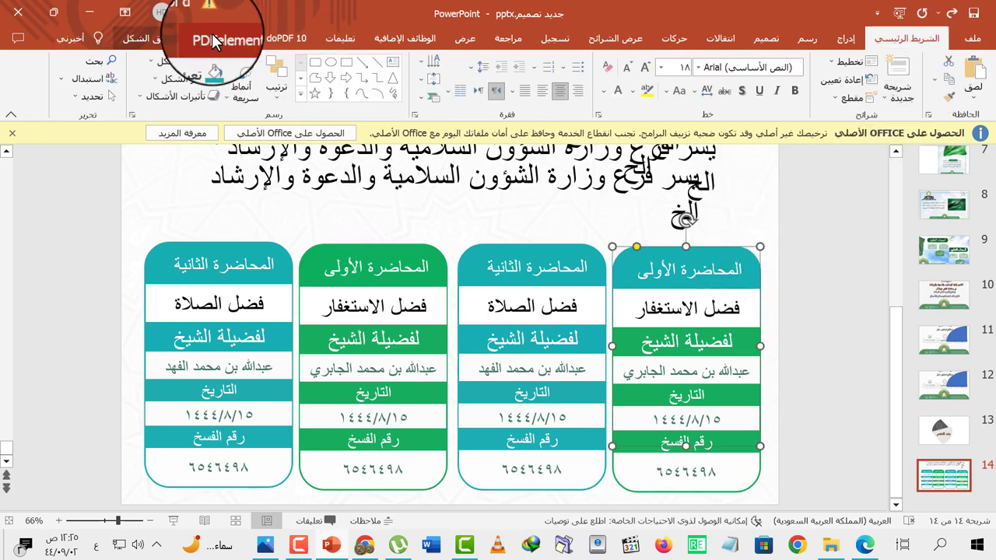
pyautogui.click(171, 40)
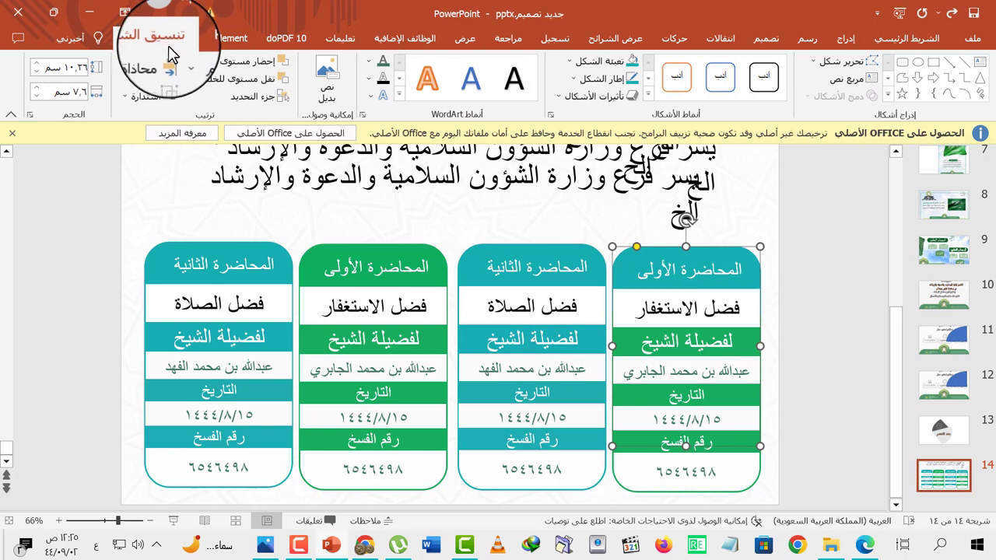
pyautogui.click(589, 280)
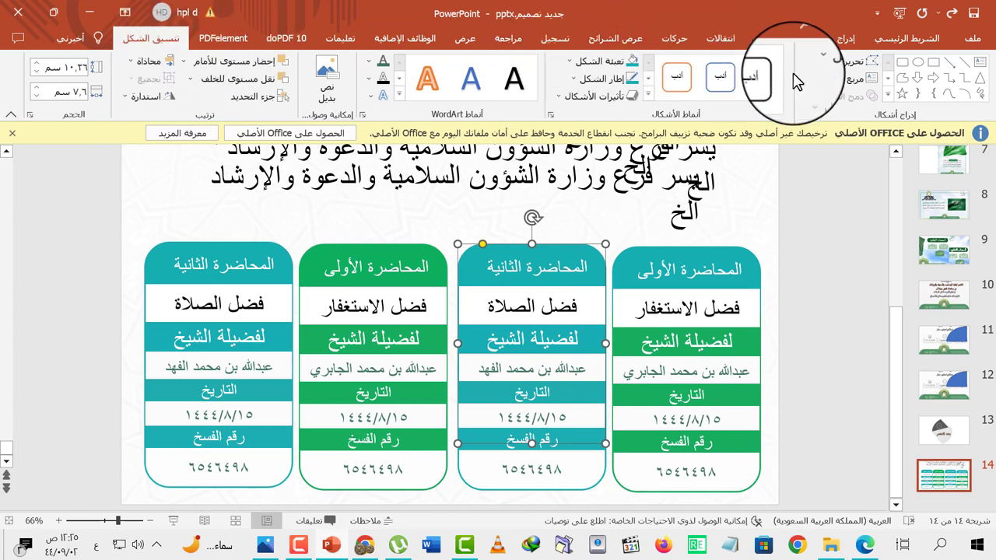
# Step: Try curving the teal card's top edge with Edit Points, then undo to restore its rounded shape
pyautogui.click(847, 62)
pyautogui.click(840, 104)
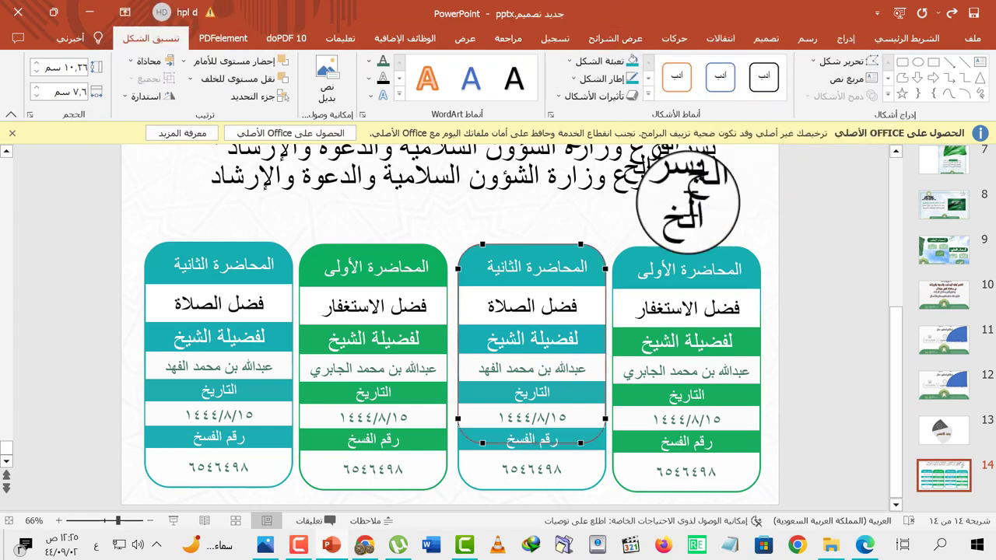
pyautogui.moveTo(606, 268); pyautogui.dragTo(623, 232)
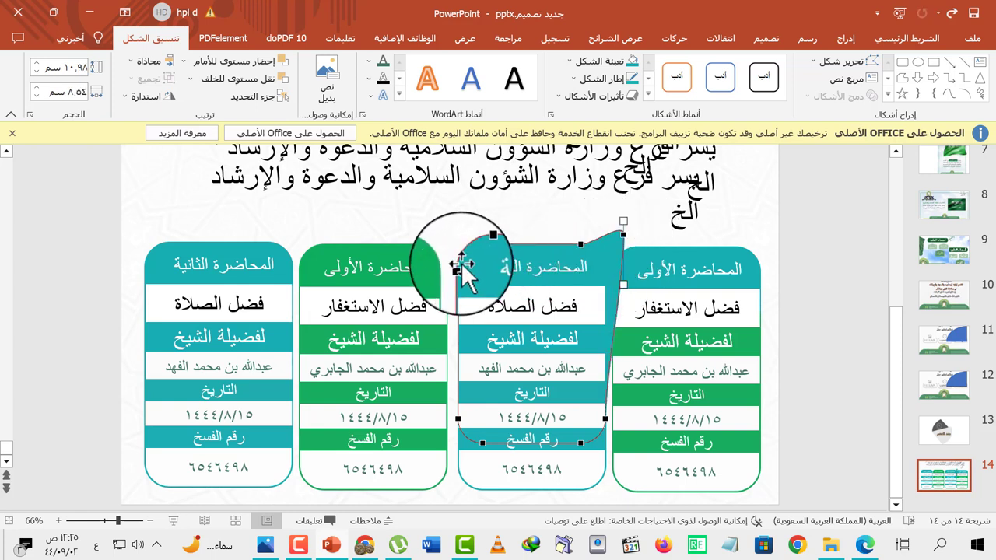
pyautogui.moveTo(458, 264); pyautogui.dragTo(441, 205)
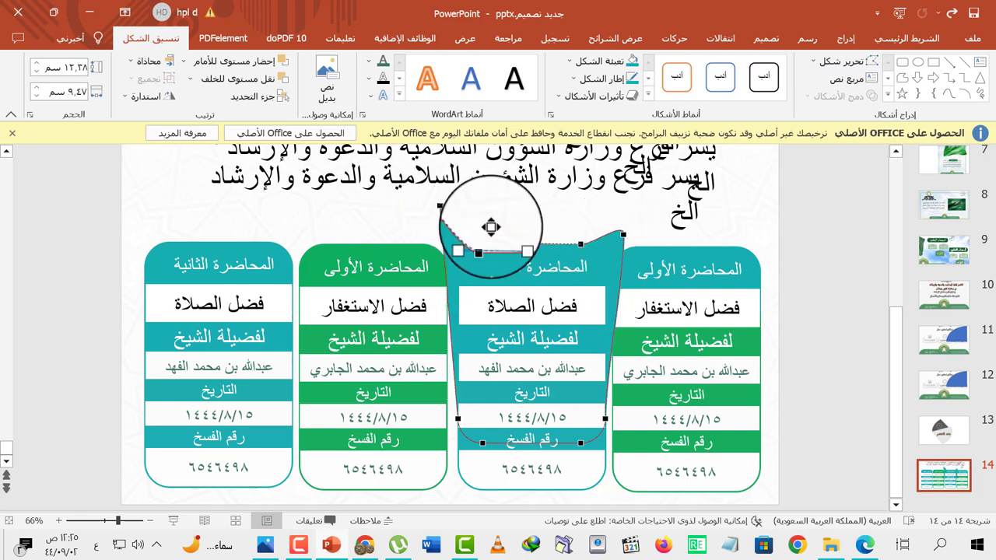
pyautogui.moveTo(578, 244); pyautogui.dragTo(580, 203)
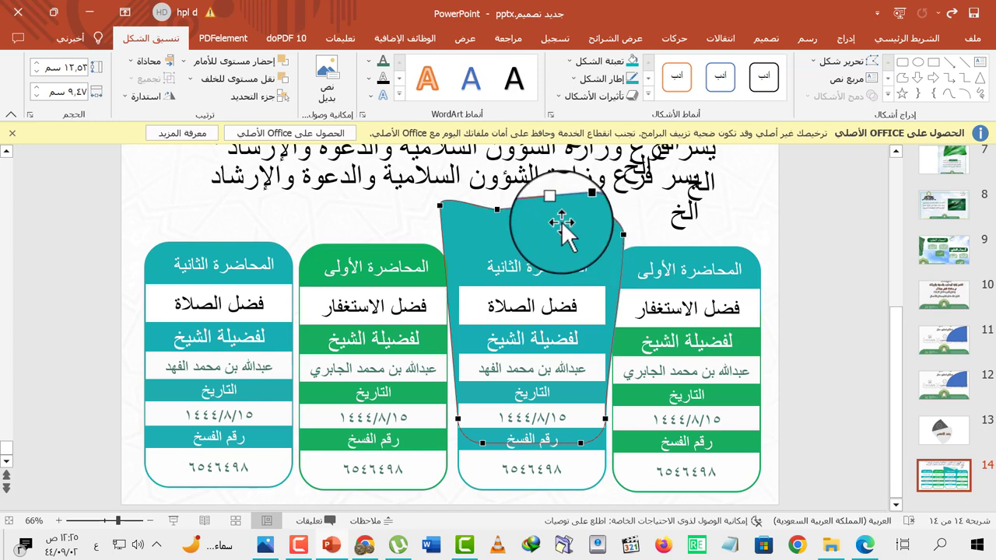
pyautogui.click(729, 221)
pyautogui.hotkey('ctrl', 'z')
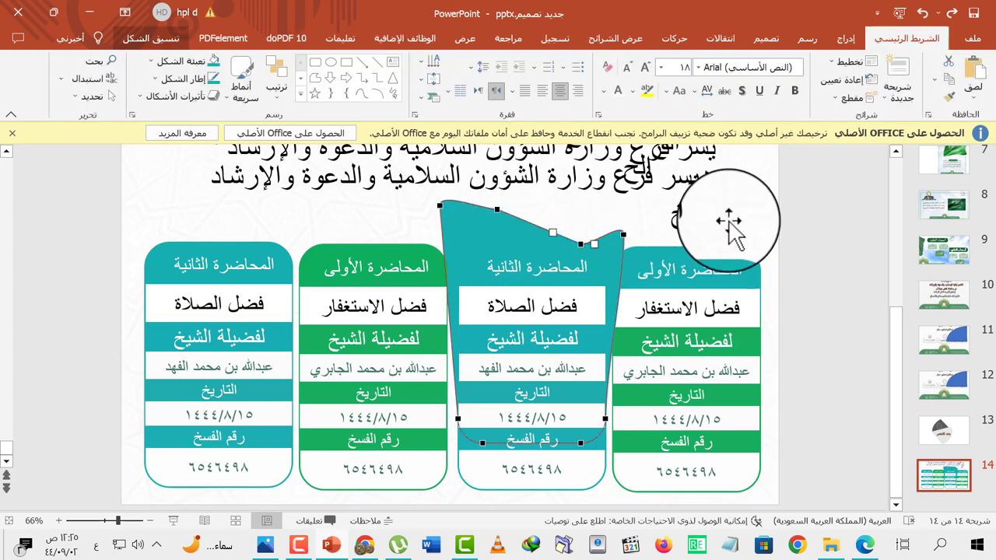
# Step: Insert a blue triangle shape above the lecture cards
pyautogui.click(846, 38)
pyautogui.click(717, 103)
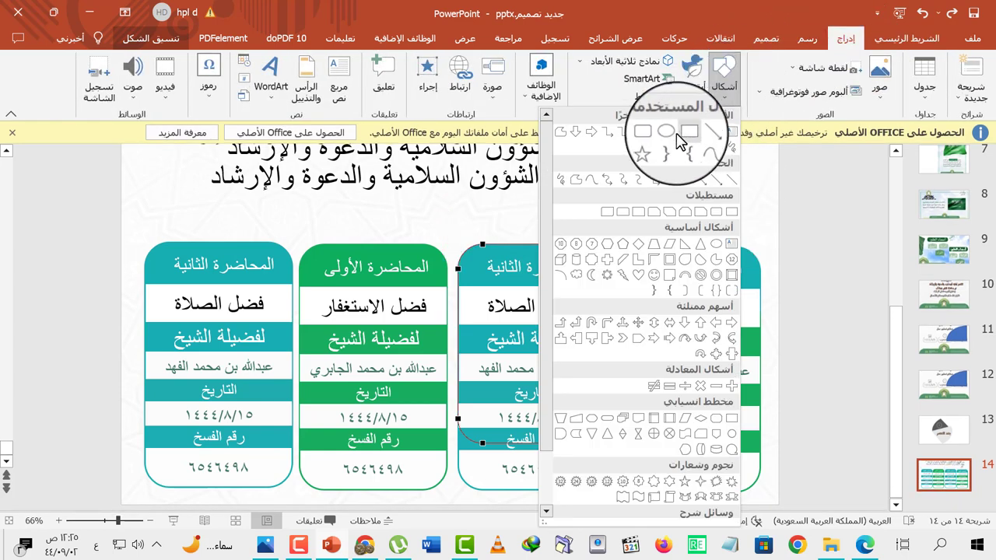
pyautogui.click(645, 134)
pyautogui.moveTo(422, 200); pyautogui.dragTo(592, 248)
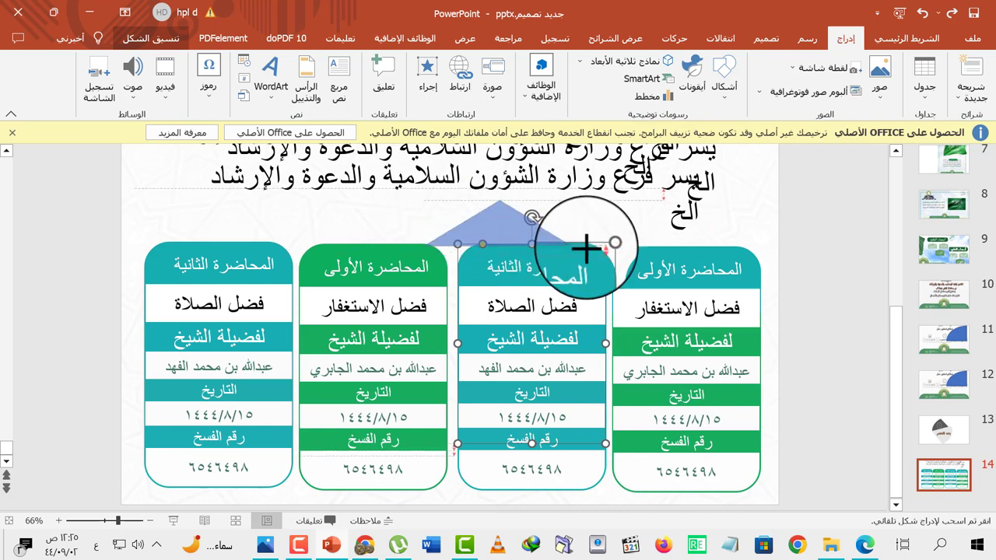
pyautogui.moveTo(522, 236)
pyautogui.mouseDown()
pyautogui.moveTo(272, 213)
pyautogui.moveTo(450, 216)
pyautogui.mouseUp()
# Step: Reposition the title text box, moving it up and to the left
pyautogui.scroll(3, 623, 167)
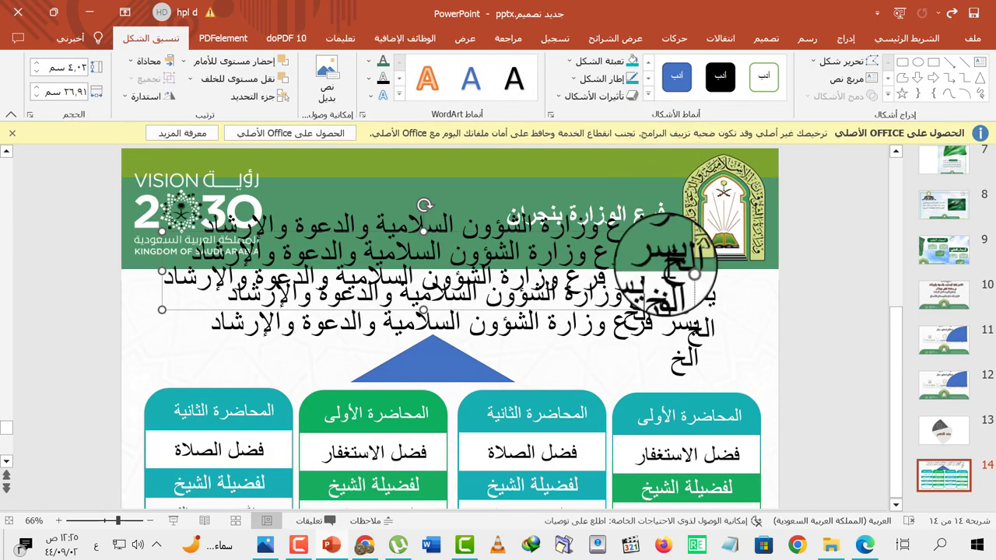
pyautogui.moveTo(666, 256); pyautogui.dragTo(734, 351)
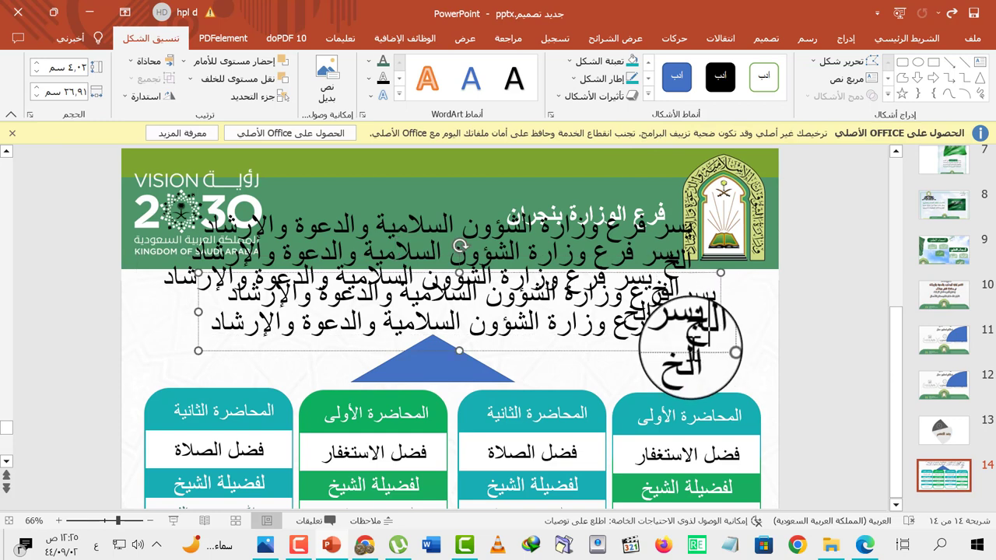
pyautogui.moveTo(690, 350)
pyautogui.mouseDown()
pyautogui.moveTo(665, 311)
pyautogui.moveTo(662, 323)
pyautogui.moveTo(656, 314)
pyautogui.mouseUp()
pyautogui.click(668, 319)
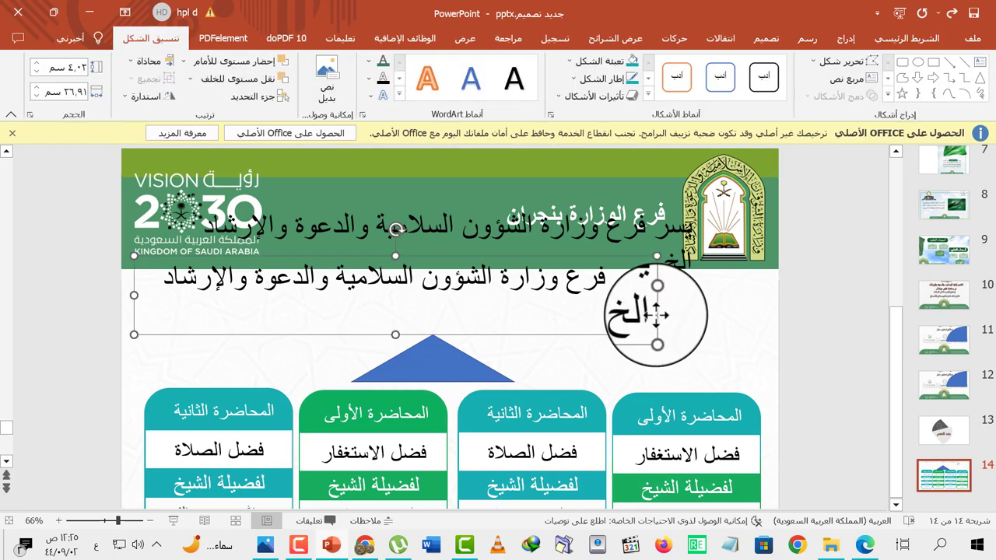
# Step: Reshape the triangle with Edit Points, curving its left, right and bottom edges into a wave
pyautogui.click(471, 366)
pyautogui.scroll(5, 495, 343)
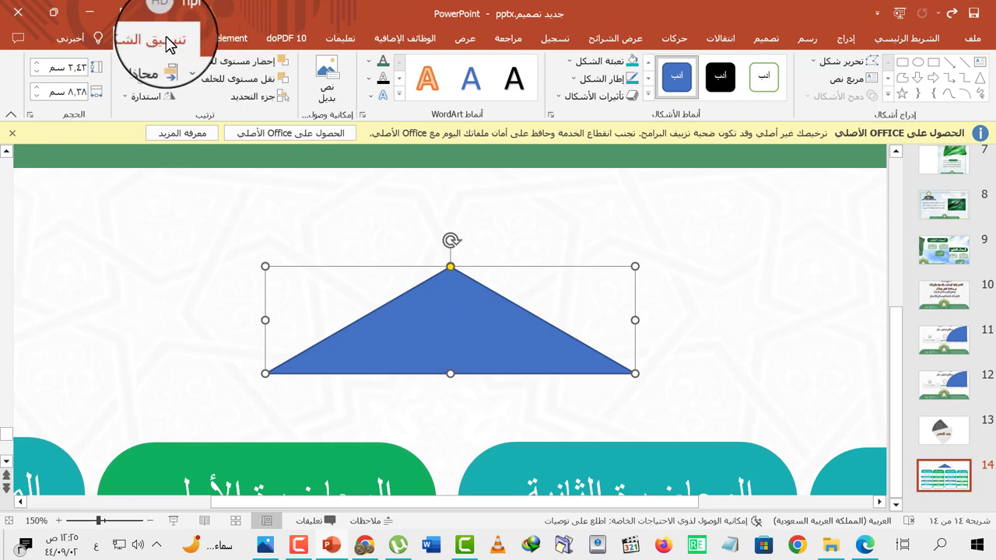
pyautogui.click(847, 61)
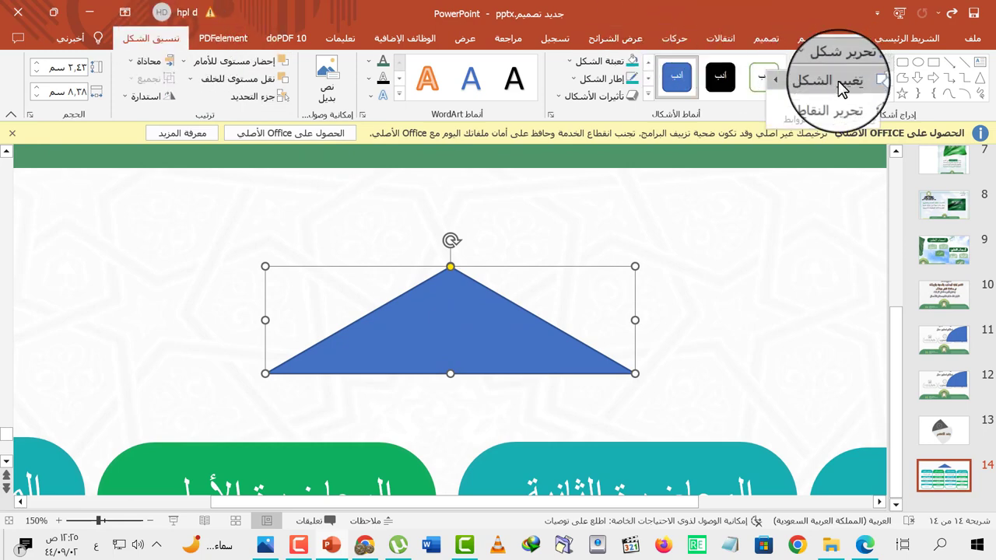
pyautogui.moveTo(844, 84)
pyautogui.click(843, 101)
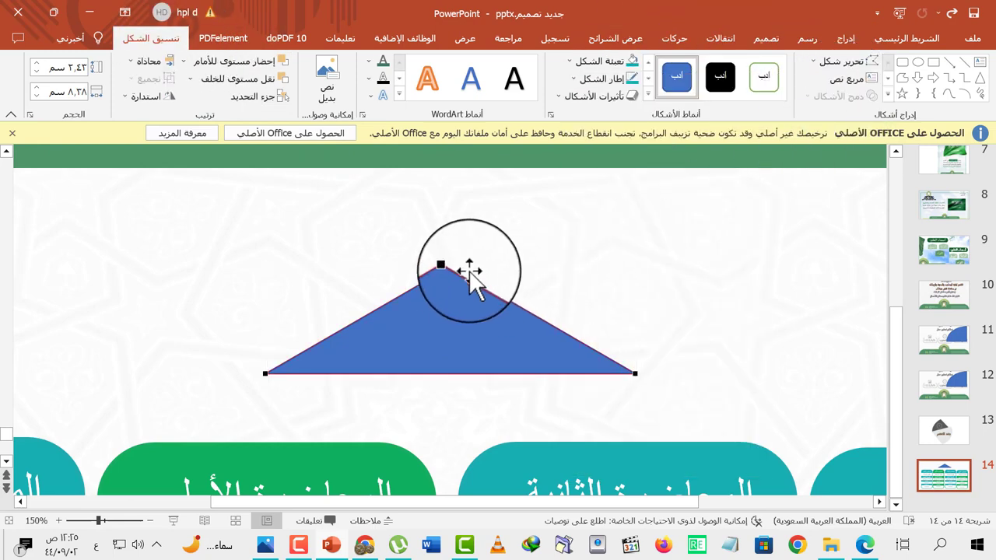
pyautogui.moveTo(599, 260); pyautogui.dragTo(598, 261)
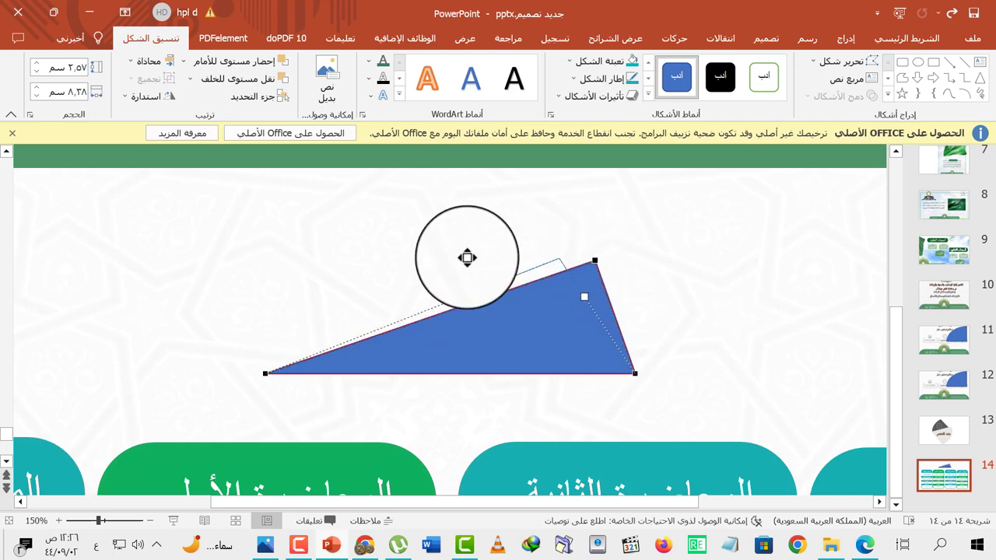
pyautogui.moveTo(467, 257)
pyautogui.mouseDown()
pyautogui.moveTo(358, 257)
pyautogui.moveTo(595, 235)
pyautogui.mouseUp()
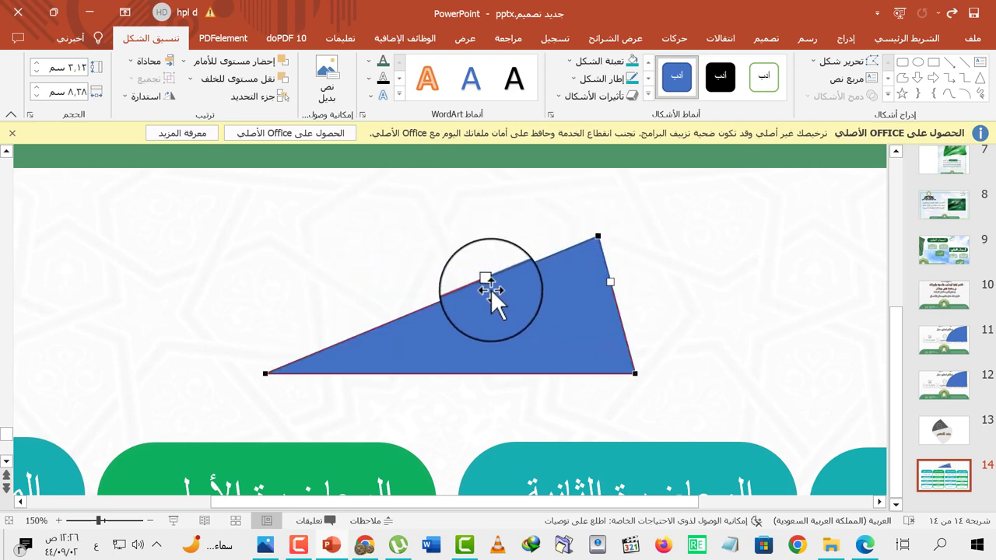
pyautogui.moveTo(463, 256); pyautogui.dragTo(424, 212)
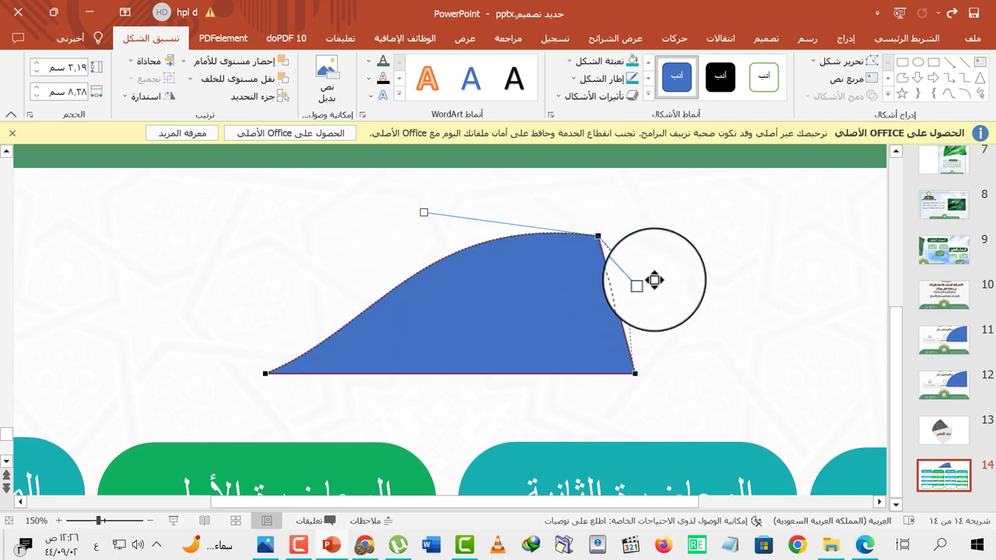
pyautogui.moveTo(654, 307); pyautogui.dragTo(654, 309)
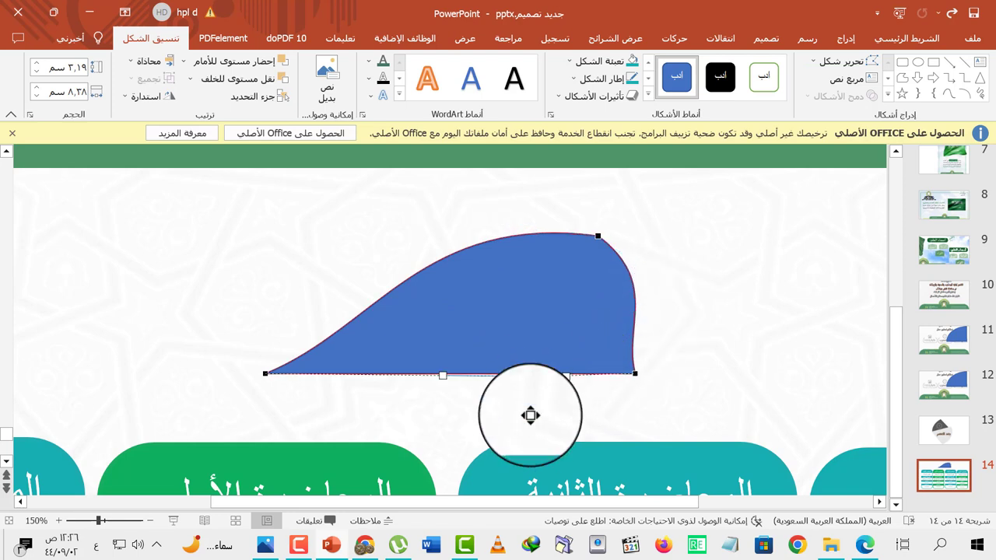
pyautogui.moveTo(529, 415); pyautogui.dragTo(530, 422)
pyautogui.moveTo(405, 400); pyautogui.dragTo(341, 437)
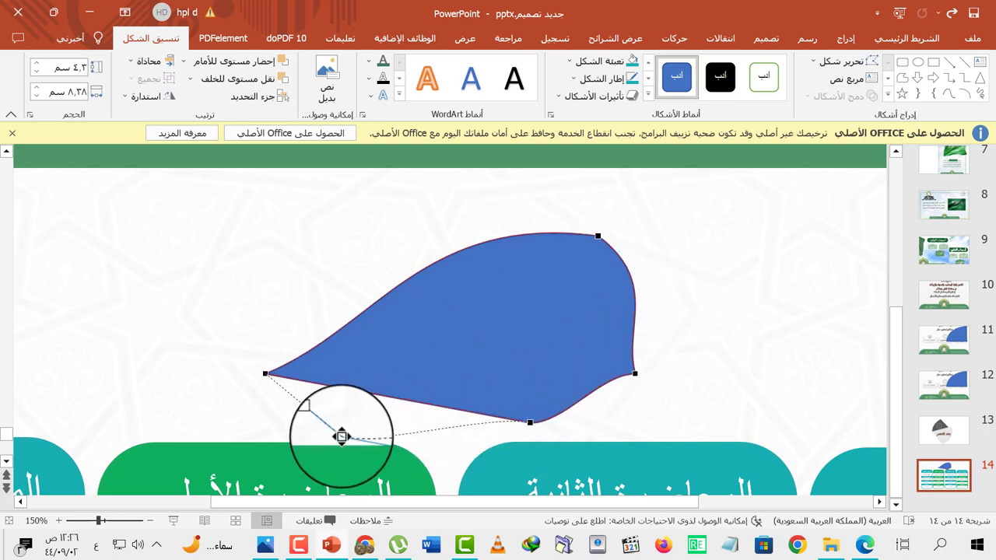
# Step: Move the reshaped blue wave shape slightly right beneath the header
pyautogui.click(377, 299)
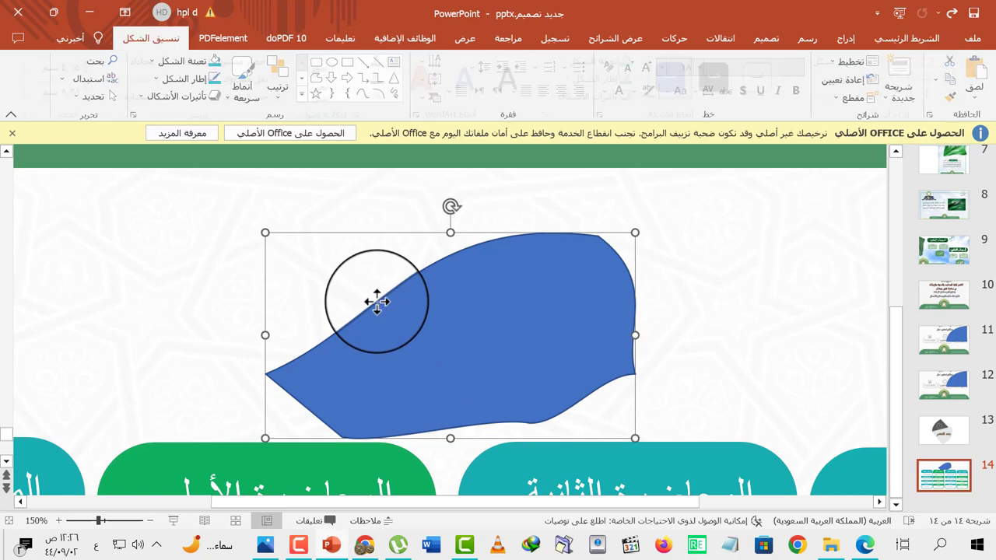
pyautogui.moveTo(522, 331)
pyautogui.mouseDown()
pyautogui.moveTo(541, 288)
pyautogui.moveTo(539, 333)
pyautogui.mouseUp()
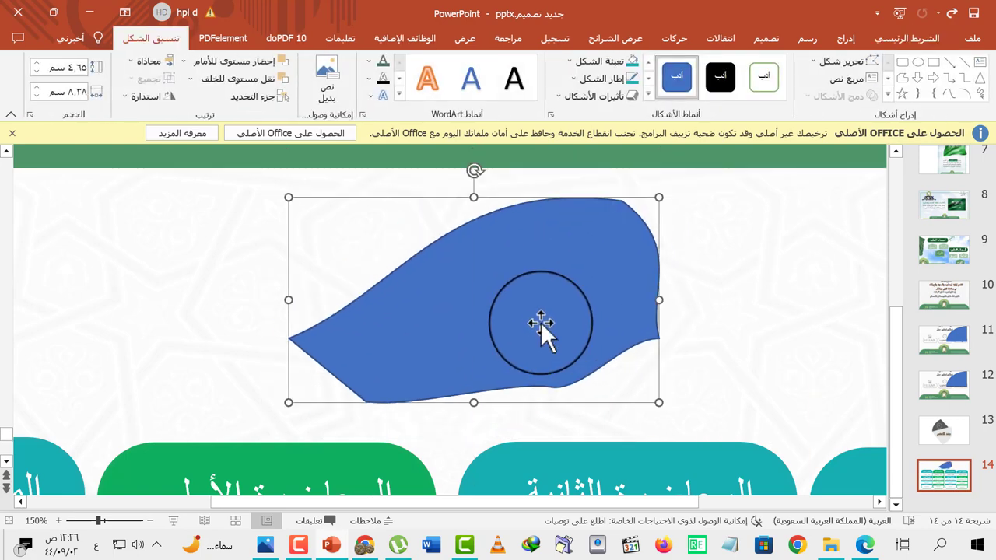
pyautogui.keyDown('ctrl'); pyautogui.scroll(-5, 506, 316); pyautogui.keyUp('ctrl')
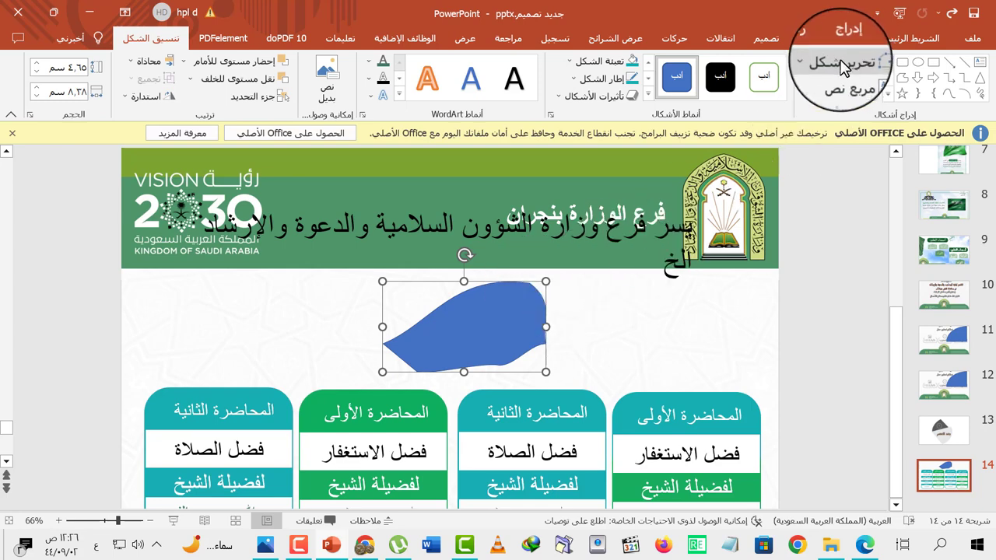
# Step: Draw a blue angular freeform shape and move it down-right above the cards
pyautogui.click(899, 77)
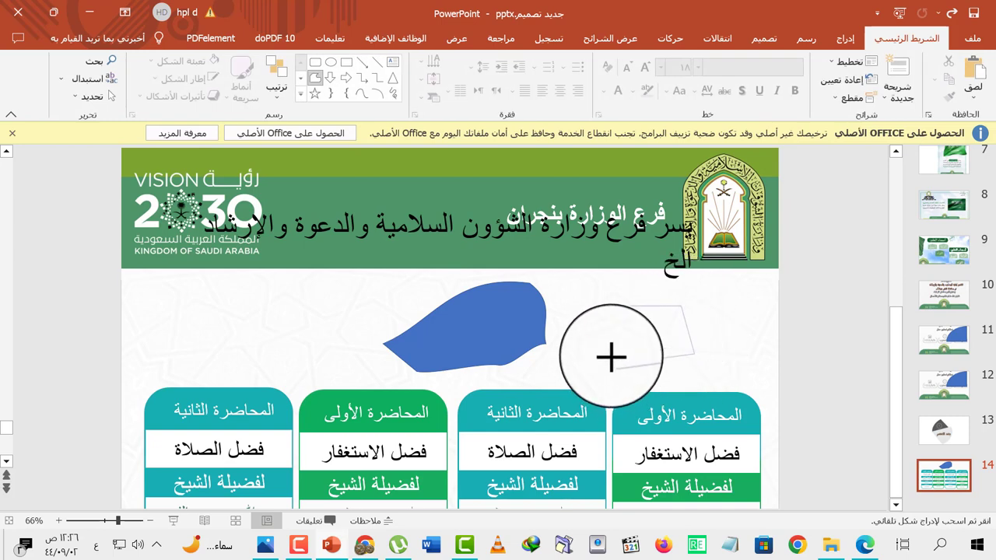
pyautogui.click(611, 356)
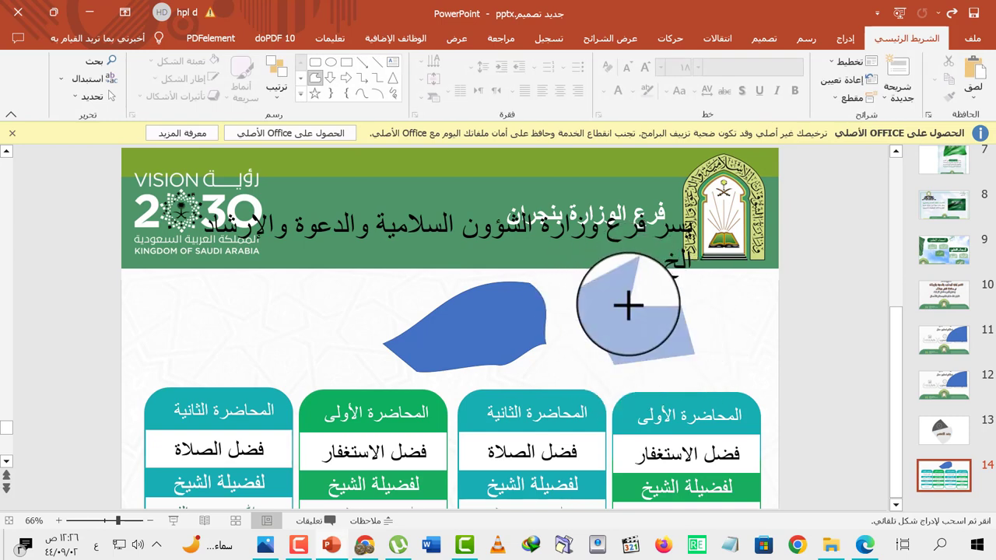
pyautogui.doubleClick(628, 331)
pyautogui.moveTo(628, 331); pyautogui.dragTo(682, 372)
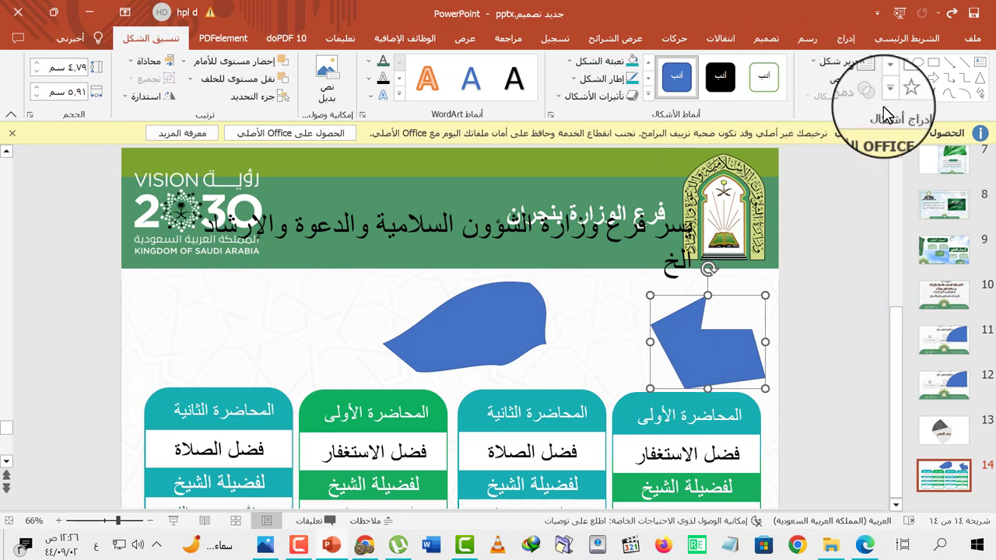
# Step: Insert a curve line shape and start drawing it left of the blue shapes
pyautogui.click(848, 39)
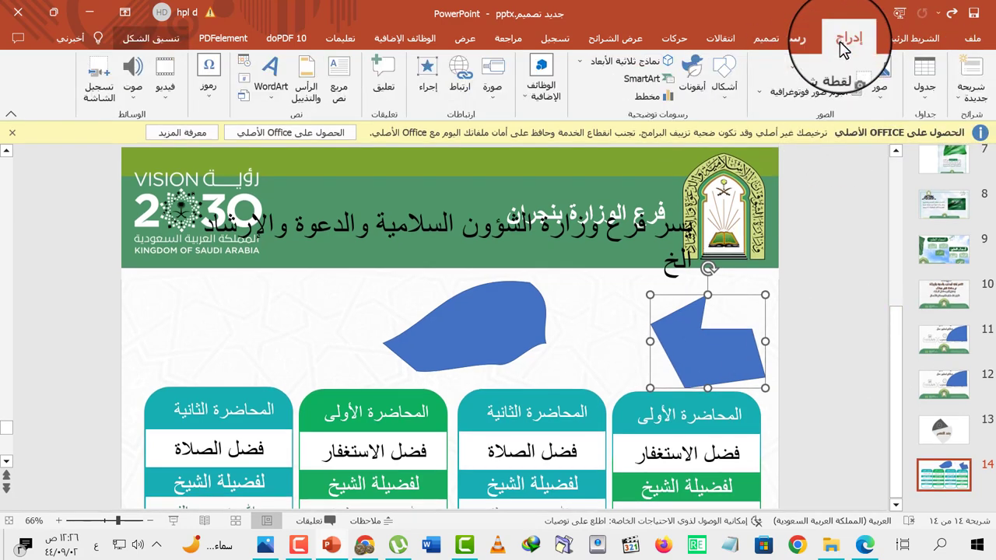
pyautogui.click(725, 90)
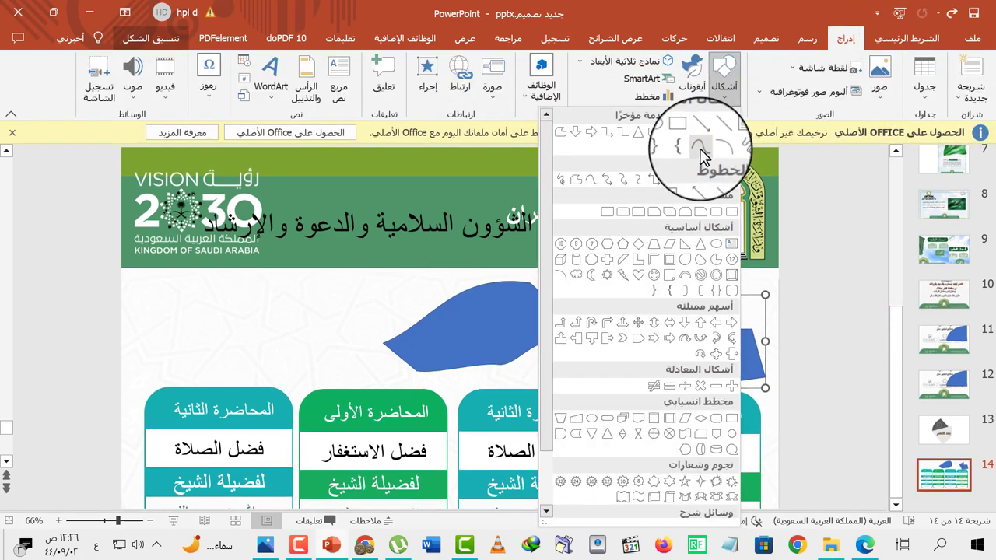
pyautogui.click(701, 150)
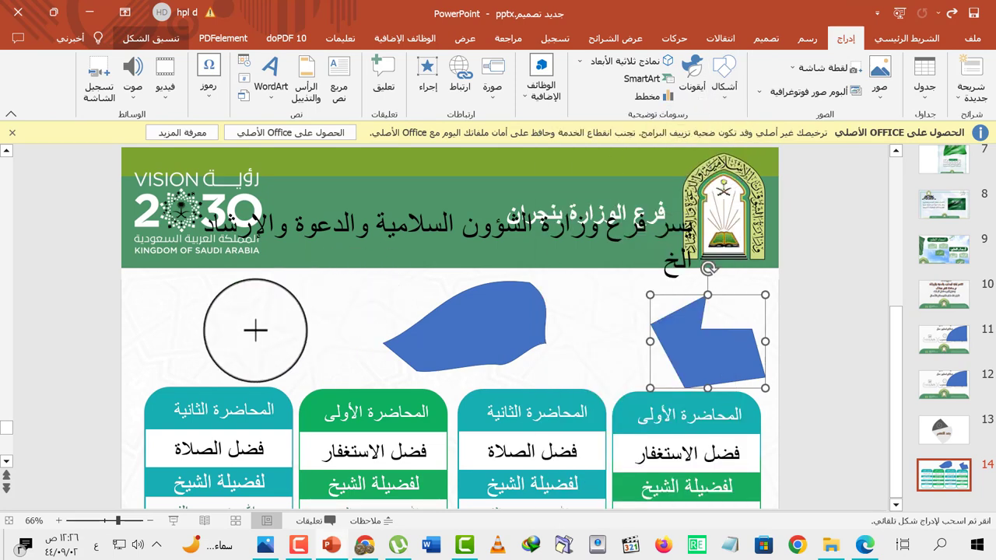
pyautogui.moveTo(255, 331)
pyautogui.mouseDown()
pyautogui.moveTo(194, 327)
pyautogui.moveTo(266, 272)
pyautogui.mouseUp()
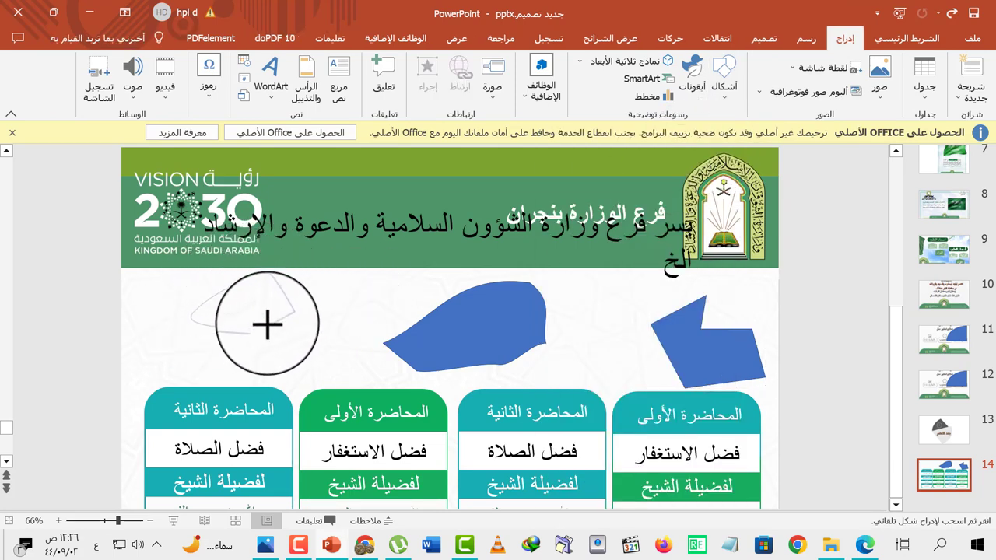
# Step: Finish the looping curve, then draw a notched blue filled freeform and move it right
pyautogui.moveTo(257, 329); pyautogui.dragTo(258, 310)
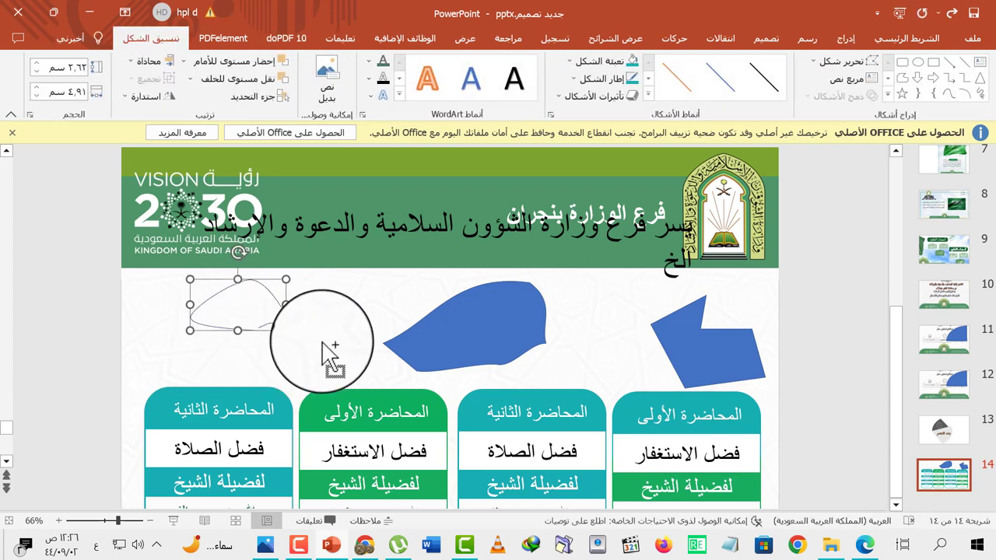
pyautogui.scroll(10, 327, 296)
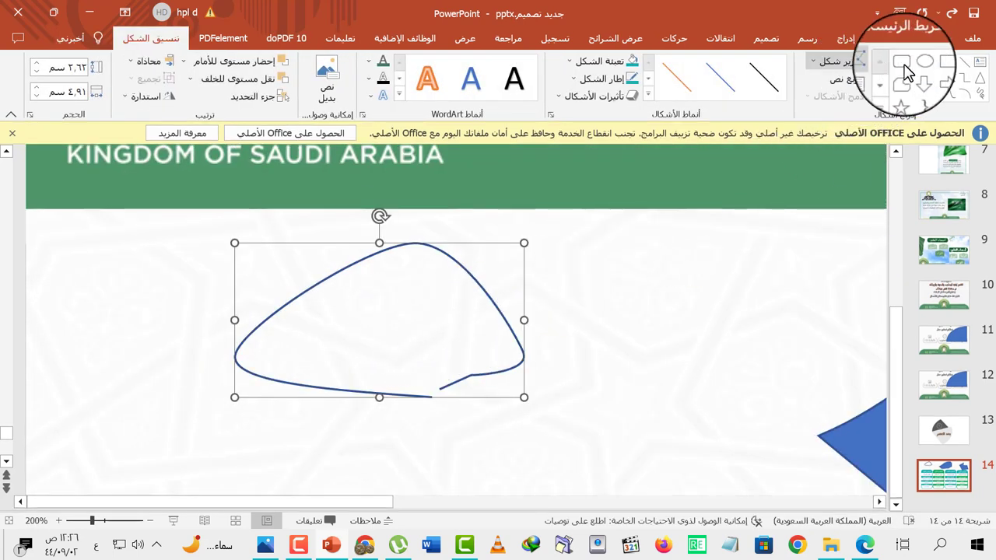
pyautogui.click(901, 78)
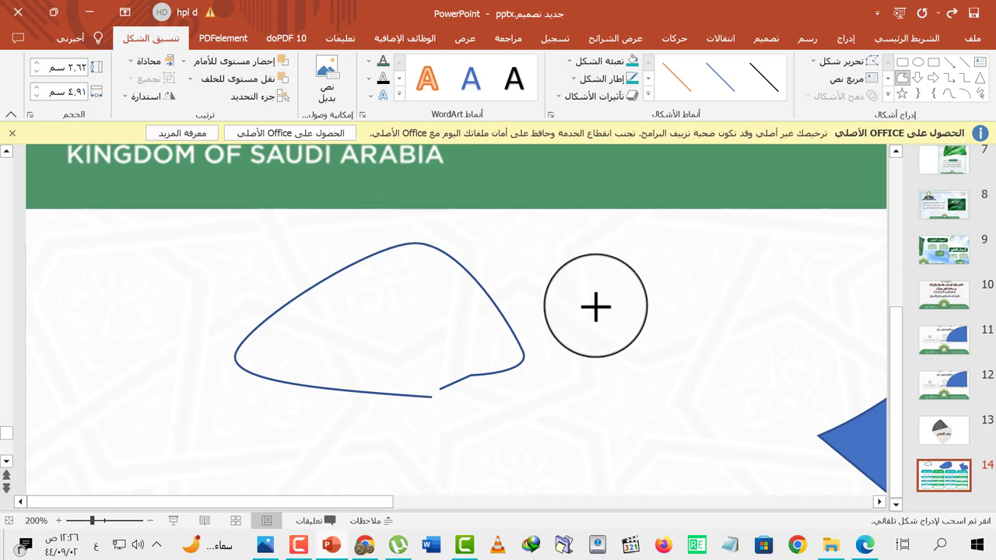
pyautogui.moveTo(595, 307)
pyautogui.mouseDown()
pyautogui.moveTo(665, 274)
pyautogui.moveTo(655, 391)
pyautogui.mouseUp()
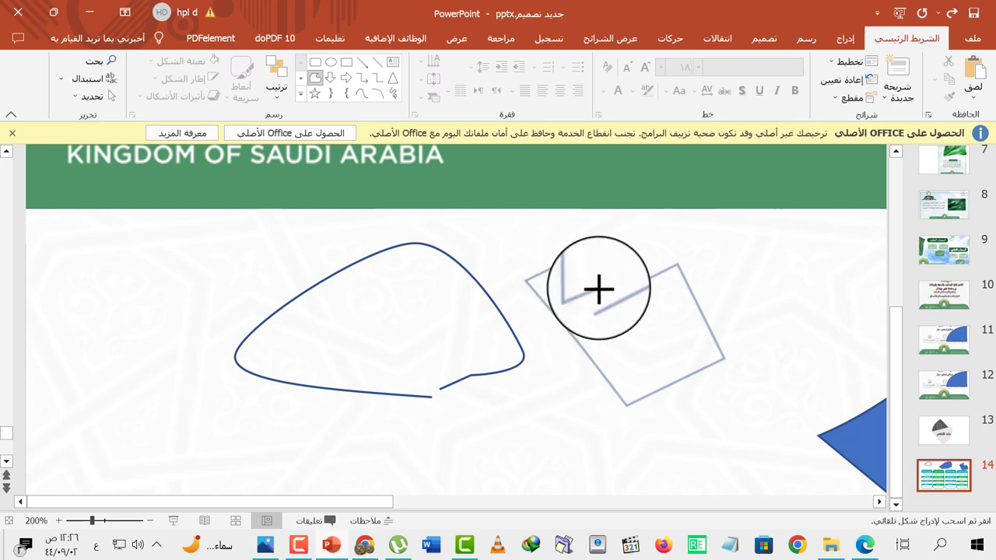
pyautogui.moveTo(598, 289); pyautogui.dragTo(562, 299)
pyautogui.moveTo(607, 329); pyautogui.dragTo(689, 321)
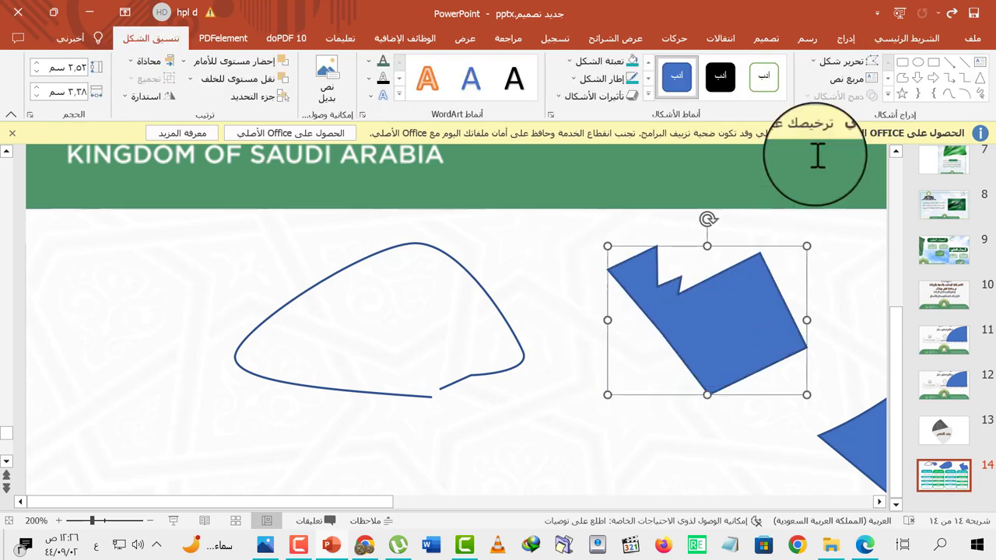
# Step: Draw an open two-segment V-shaped freeform line crossing the curved loop
pyautogui.click(901, 77)
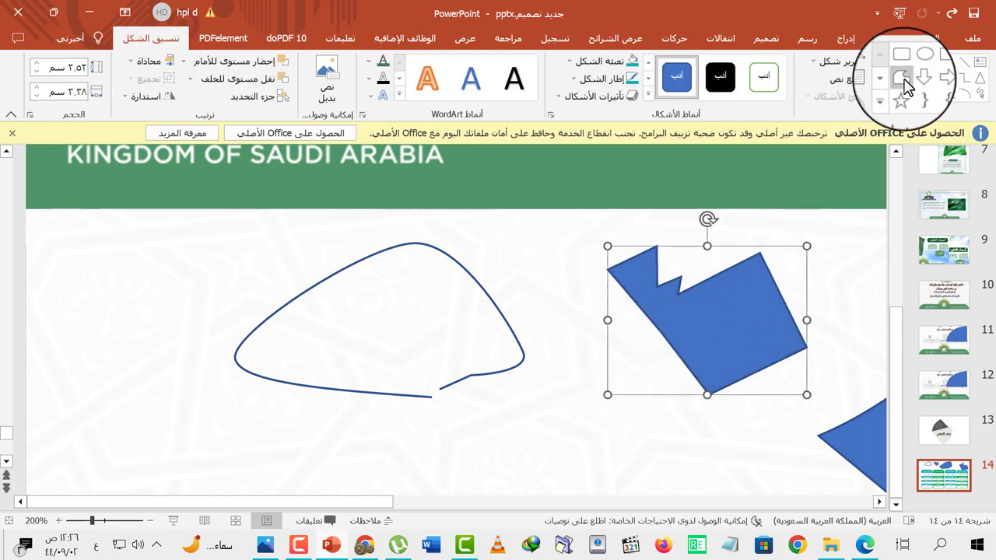
pyautogui.click(514, 232)
pyautogui.click(410, 321)
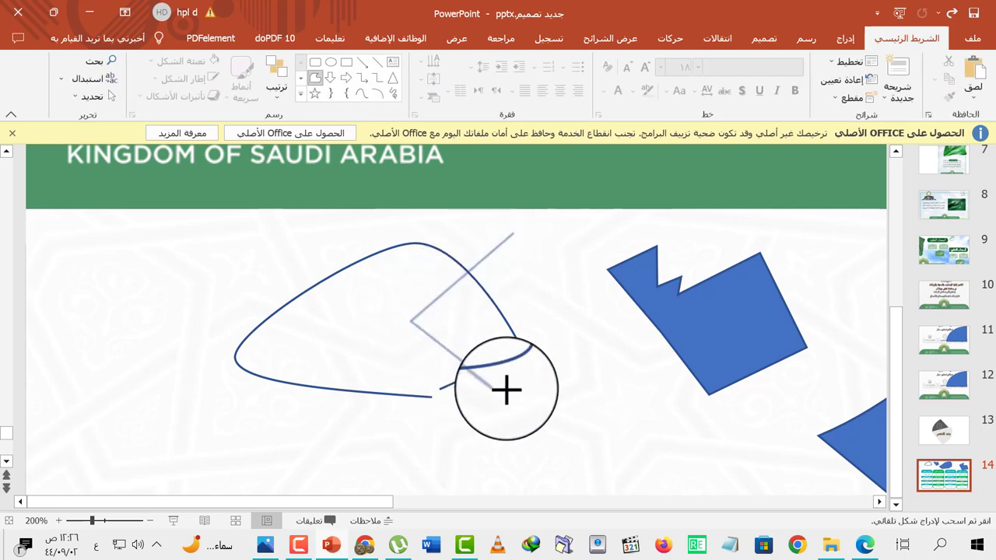
pyautogui.doubleClick(611, 277)
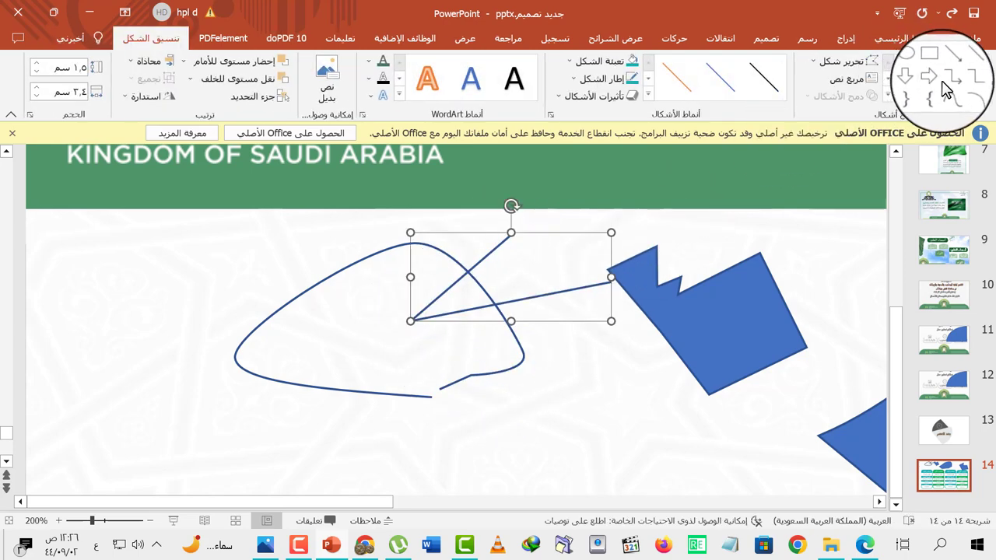
# Step: Scribble a blue-filled freehand blob at the left and drag it right over the curve
pyautogui.click(845, 38)
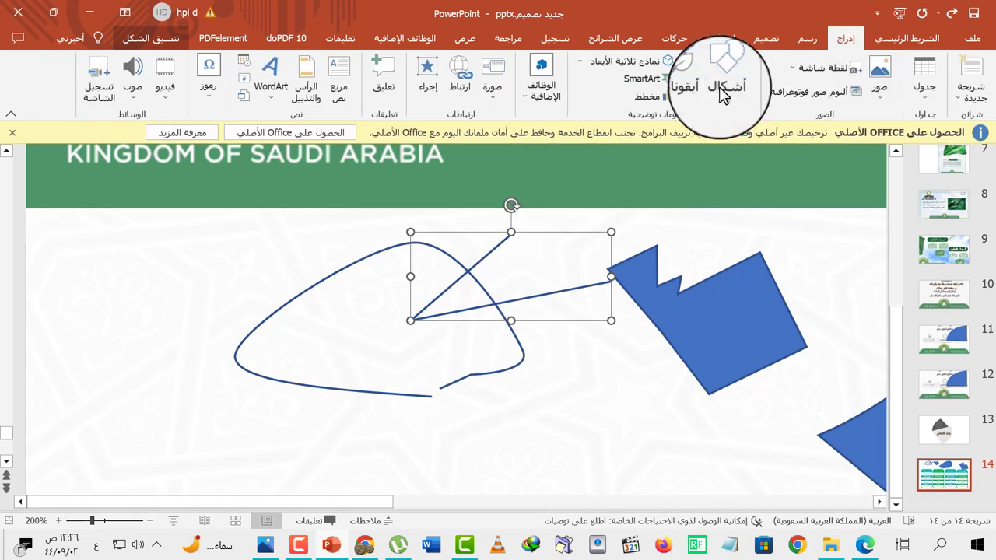
pyautogui.click(723, 97)
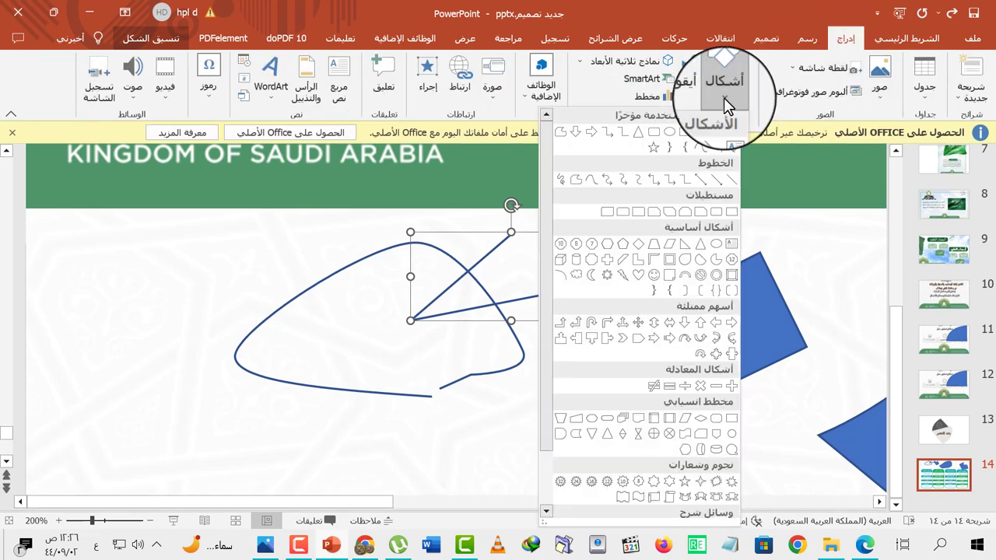
pyautogui.click(700, 147)
pyautogui.moveTo(171, 271)
pyautogui.mouseDown()
pyautogui.moveTo(207, 314)
pyautogui.moveTo(105, 309)
pyautogui.moveTo(315, 398)
pyautogui.moveTo(241, 241)
pyautogui.mouseUp()
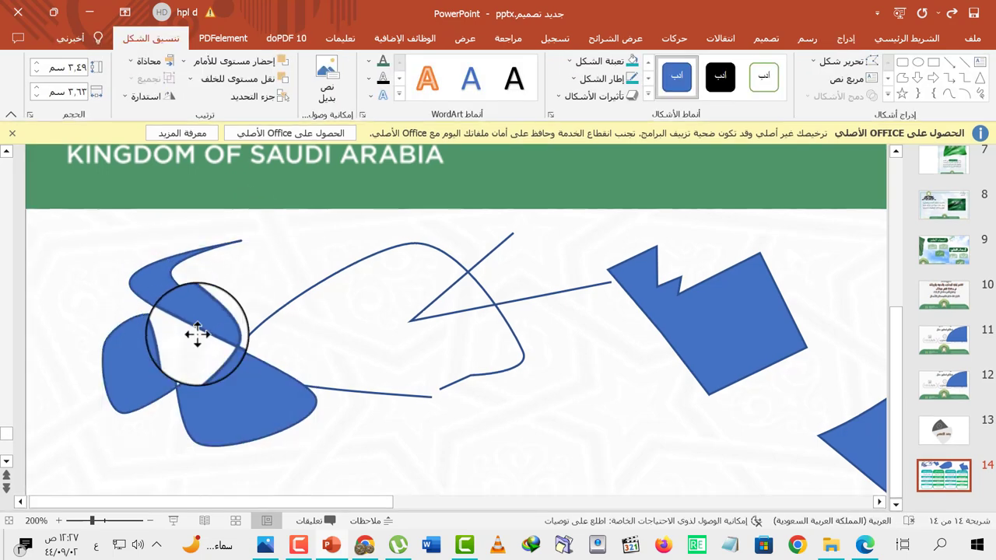
pyautogui.moveTo(257, 398); pyautogui.dragTo(442, 401)
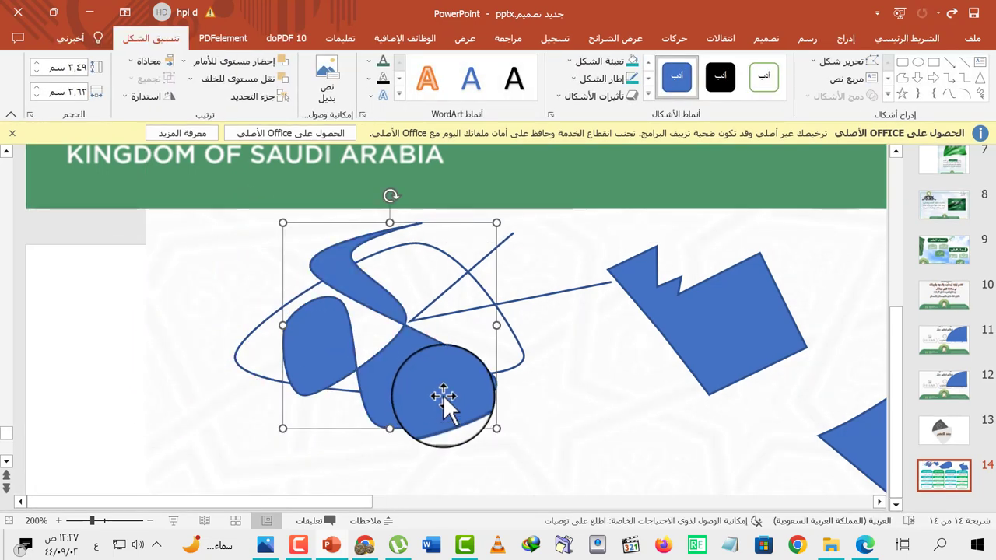
pyautogui.scroll(-5, 442, 402)
pyautogui.scroll(-3, 442, 402)
pyautogui.scroll(-2, 443, 403)
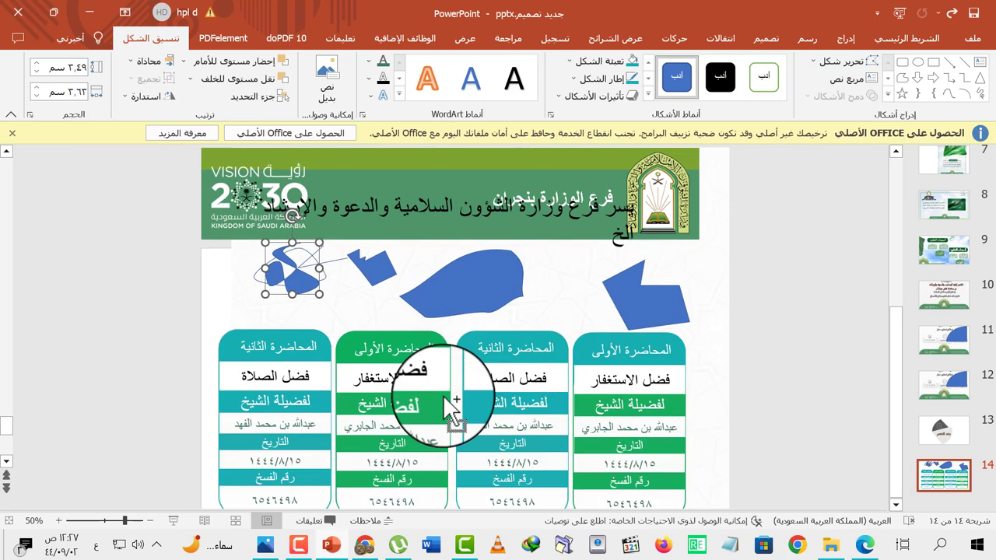
# Step: Undo the freeform drawings, triangle and title copies, leaving one title line under the header
pyautogui.scroll(-2, 444, 403)
pyautogui.hotkey('ctrl', 'z')
pyautogui.hotkey('ctrl', 'z')
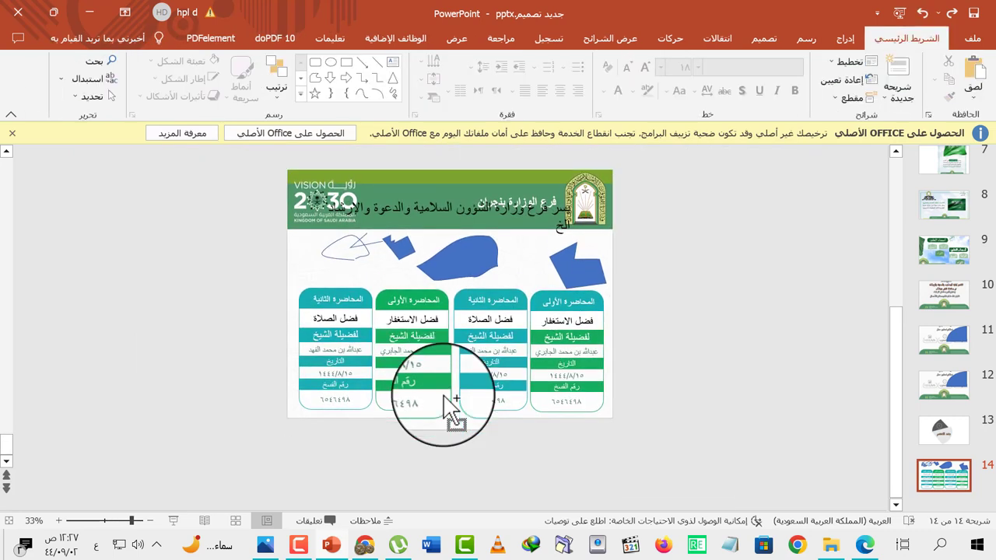
pyautogui.hotkey('ctrl', 'z')
pyautogui.hotkey('ctrl', 'z')
pyautogui.hotkey('ctrl', 'z')
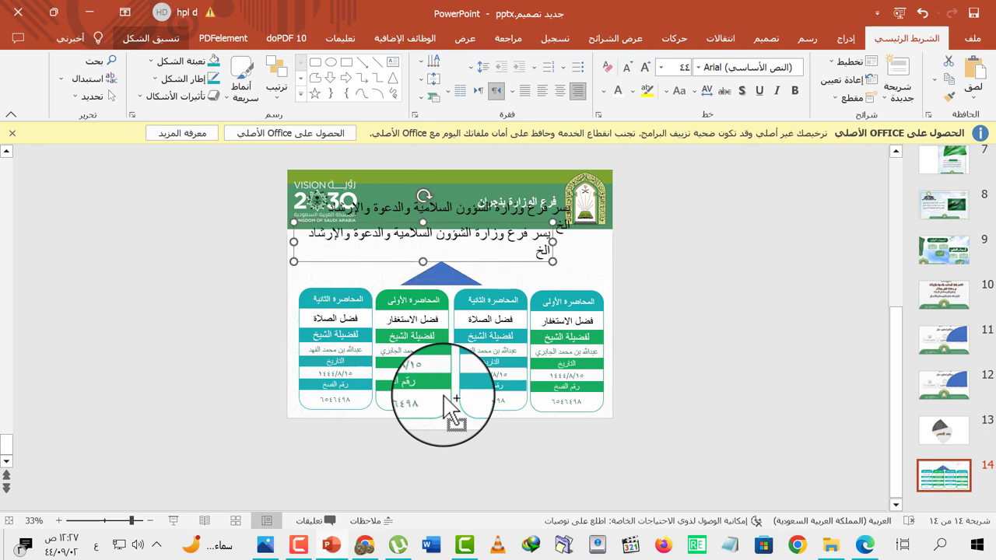
pyautogui.click(707, 248)
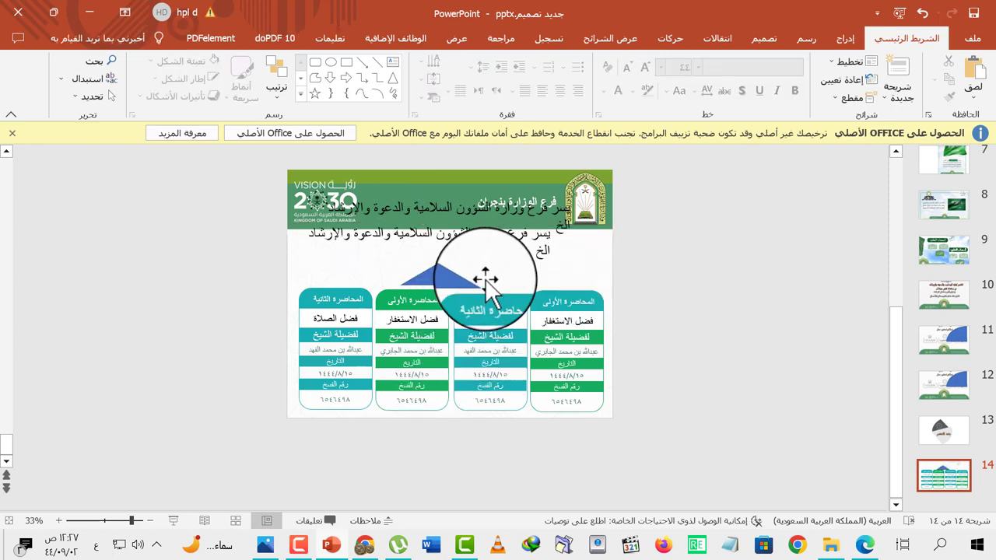
pyautogui.click(447, 278)
pyautogui.hotkey('ctrl', 'z')
pyautogui.hotkey('ctrl', 'z')
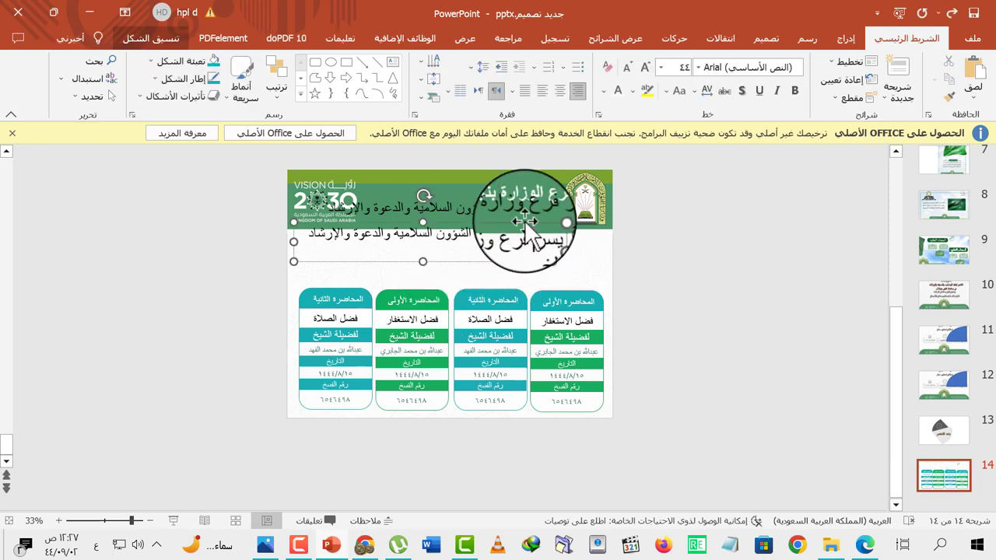
pyautogui.moveTo(534, 237); pyautogui.dragTo(544, 199)
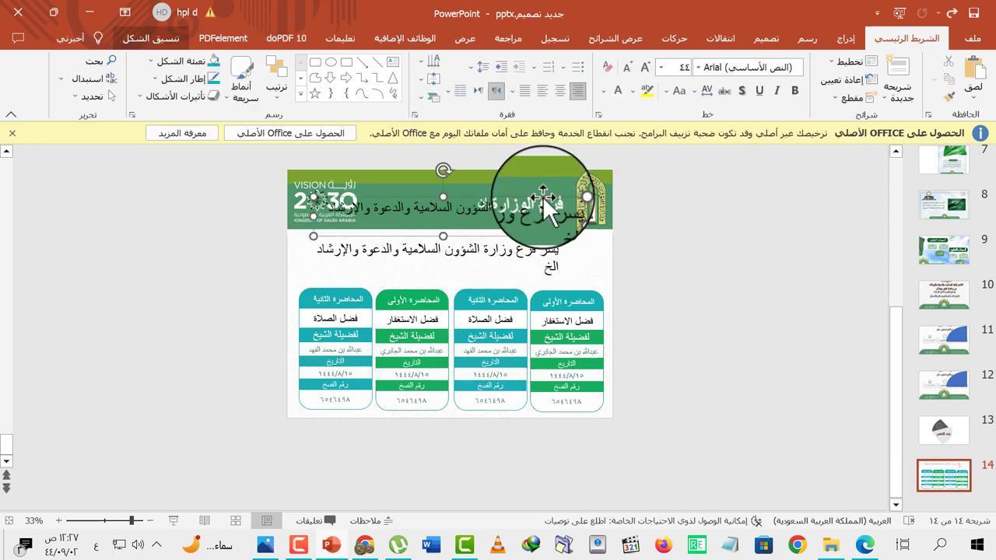
pyautogui.press('Escape')
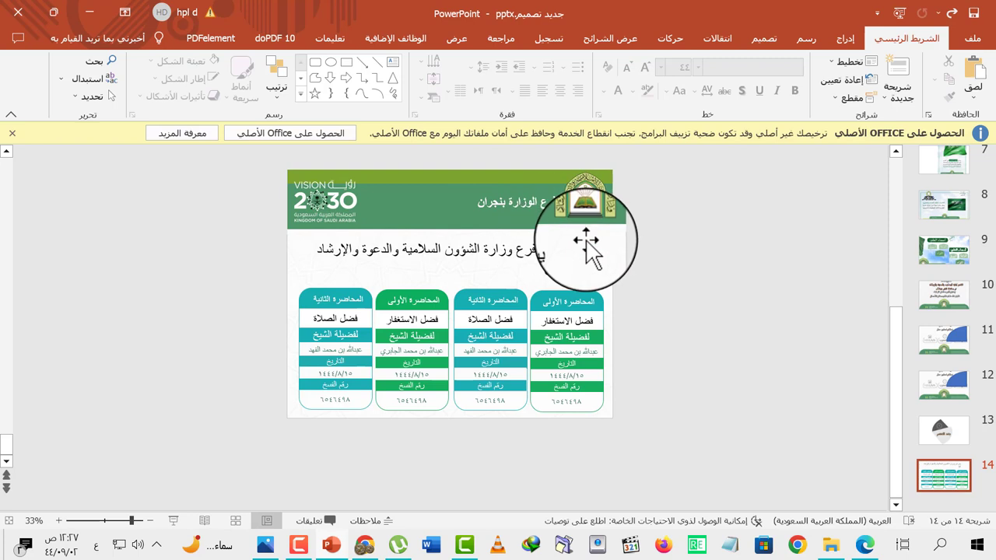